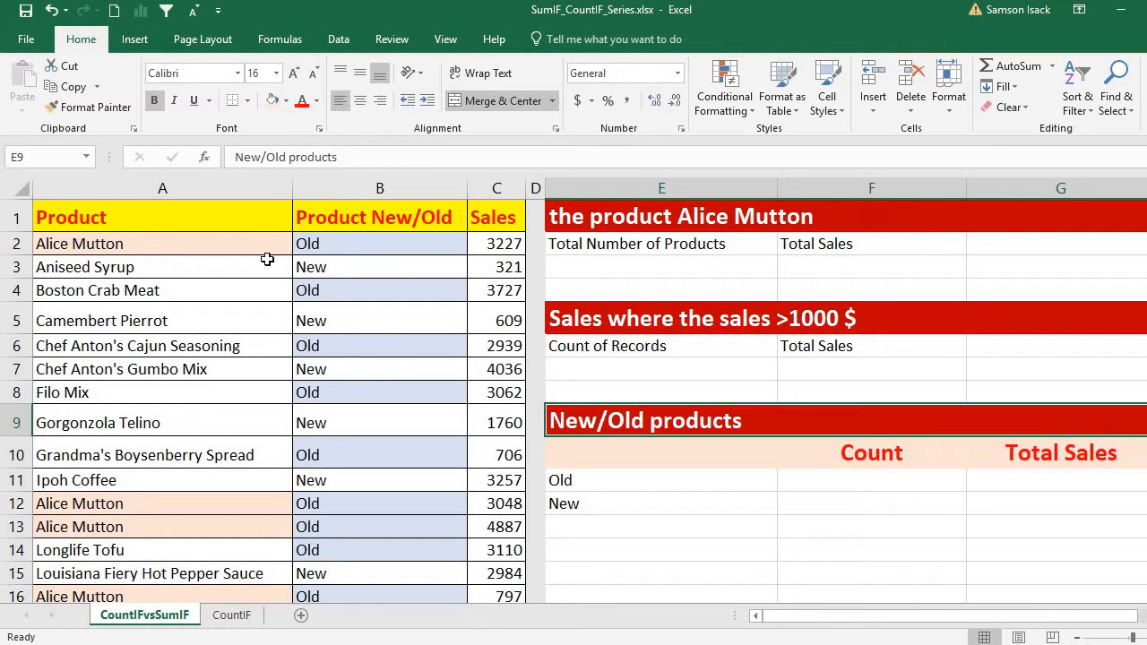
- Examine the Product, Product New/Old and Sales columns of the data table
click(211, 202)
click(218, 188)
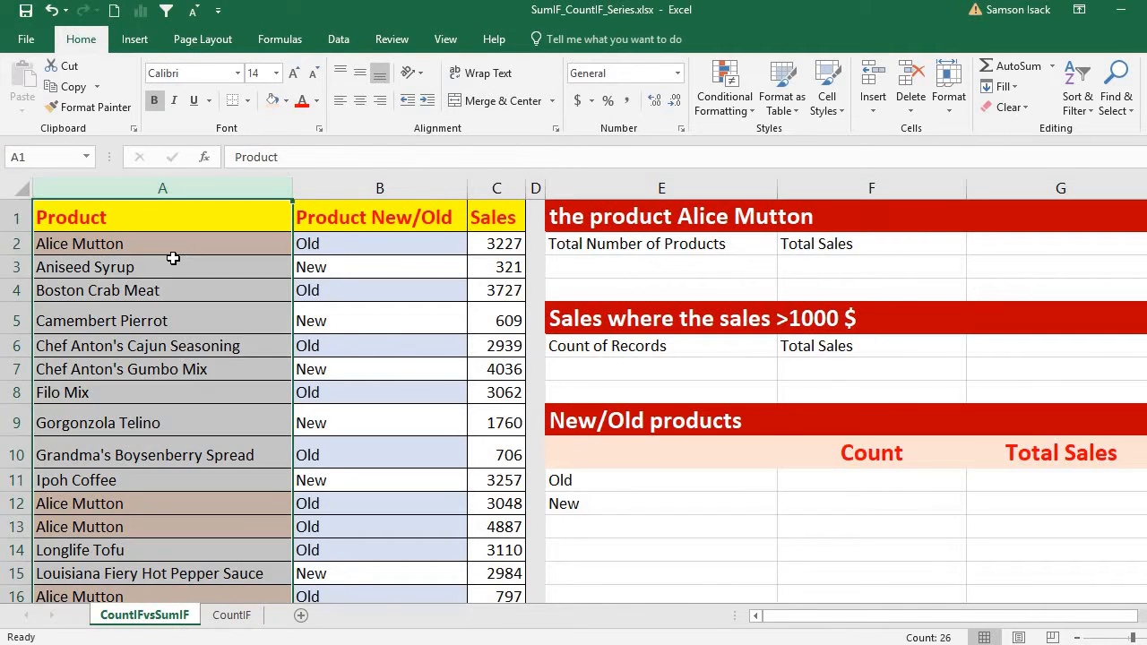
click(174, 259)
drag(172, 243, 199, 576)
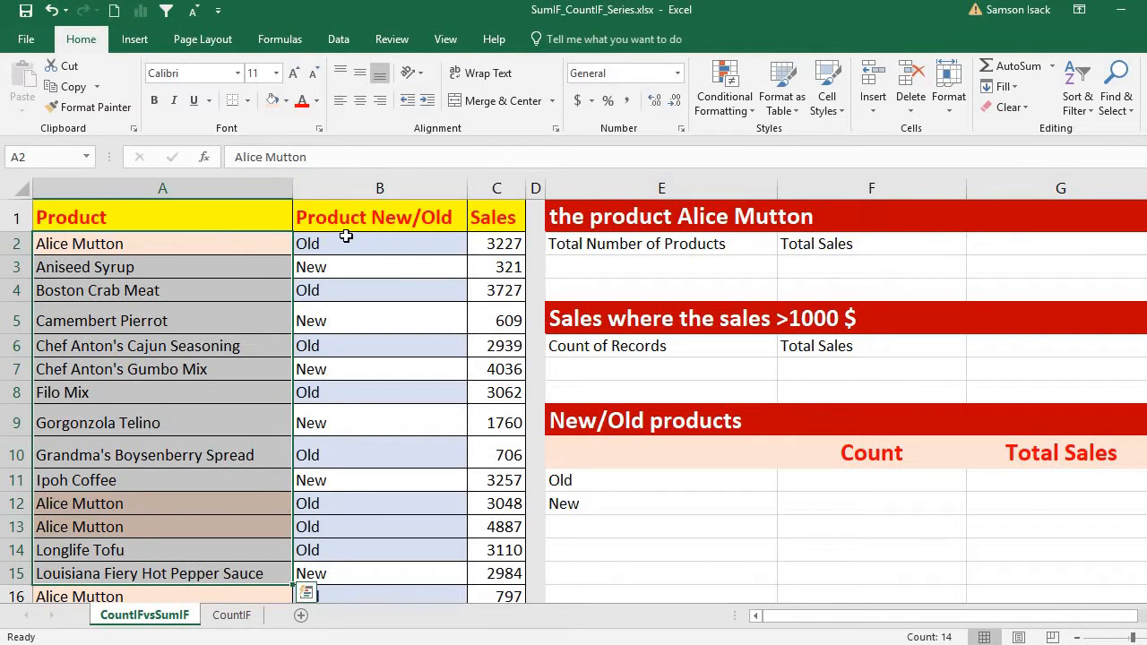
click(378, 240)
drag(378, 245, 390, 481)
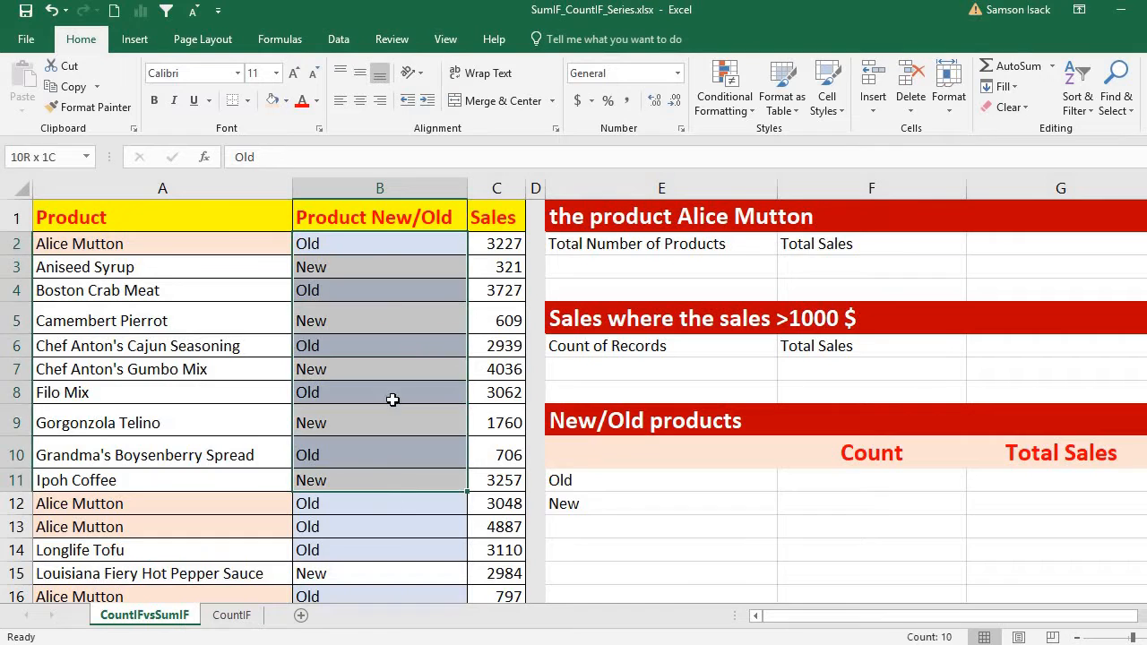
click(386, 247)
click(378, 264)
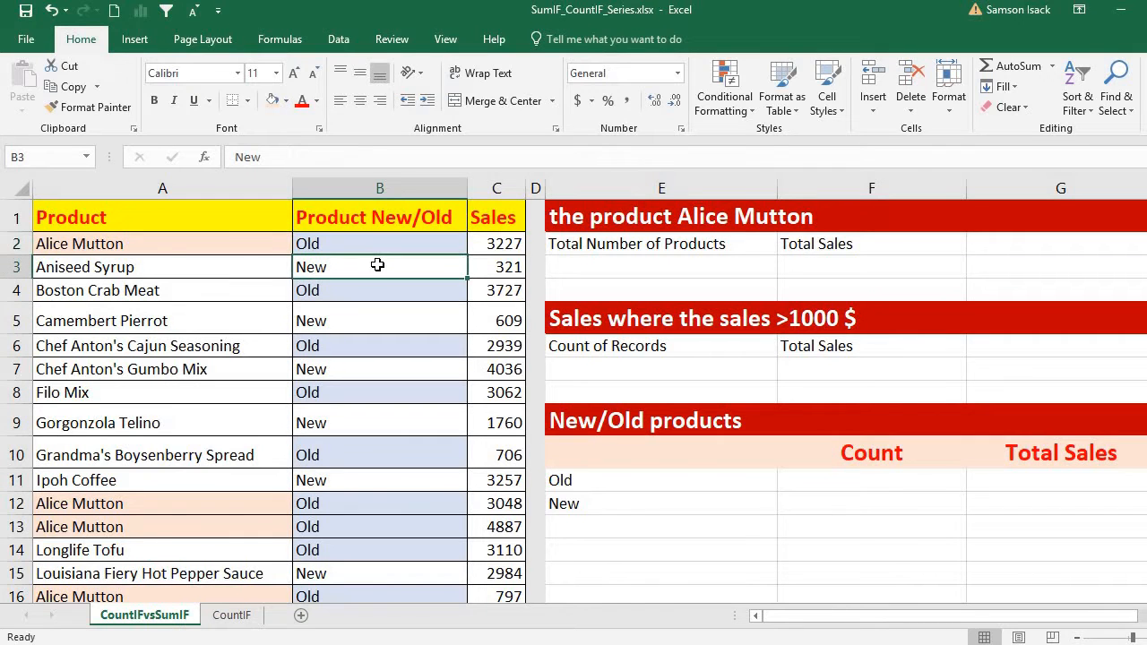
drag(493, 243, 498, 480)
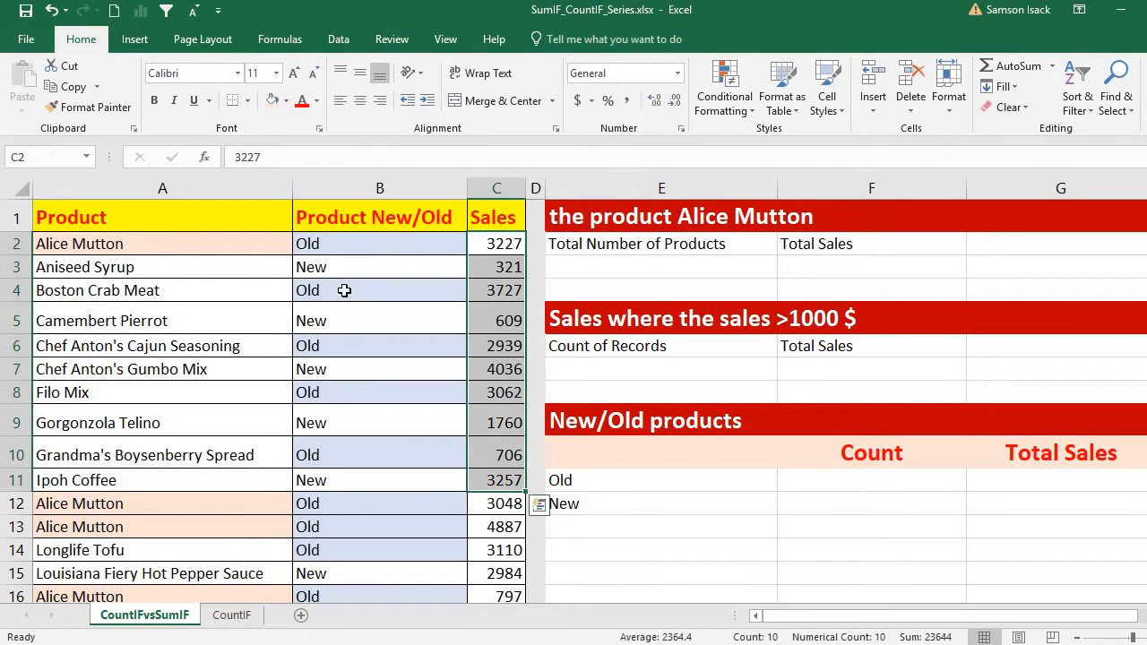
- Review the Alice Mutton summary headings in row 2 and find the Alice Mutton rows in the Product column
click(199, 248)
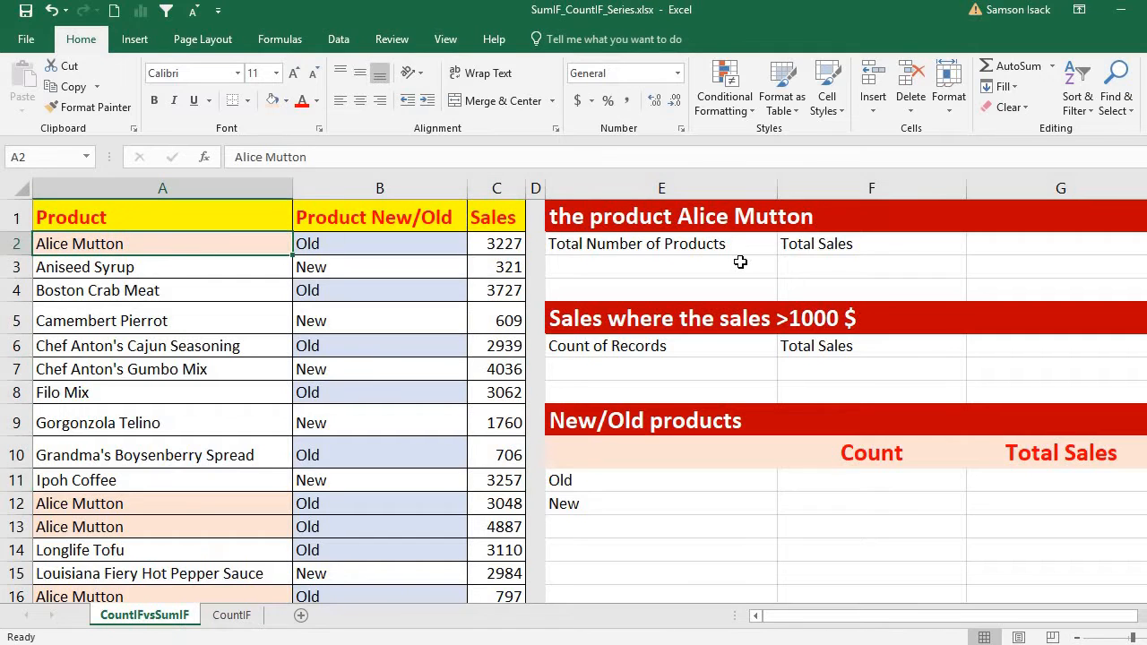
click(708, 240)
click(717, 218)
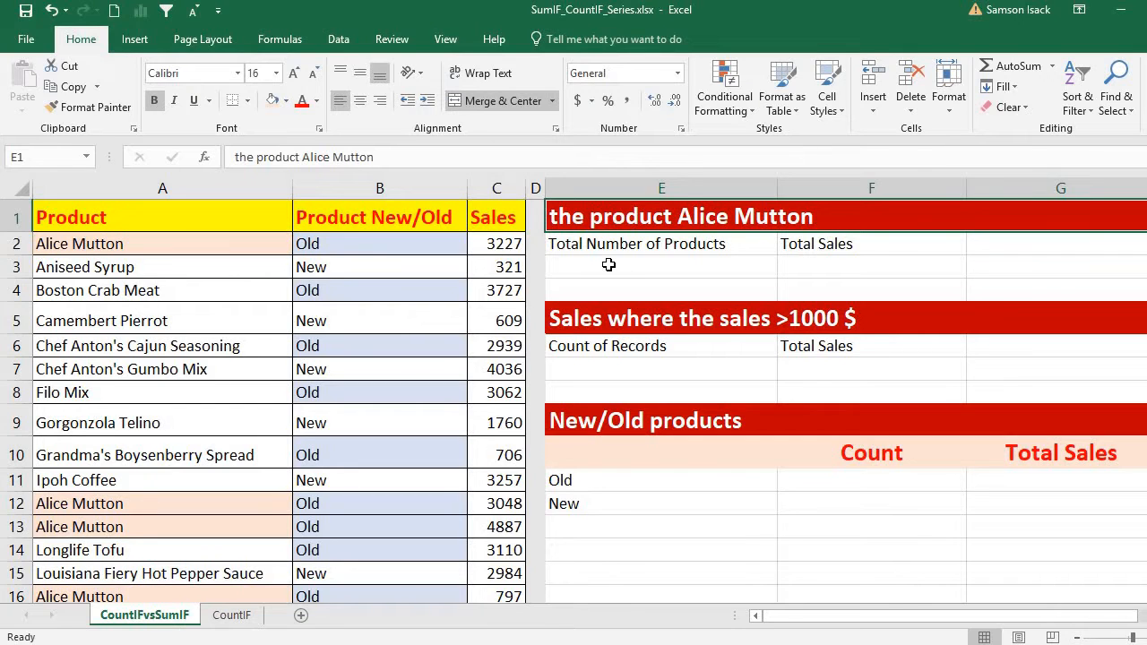
click(717, 244)
click(593, 220)
click(697, 244)
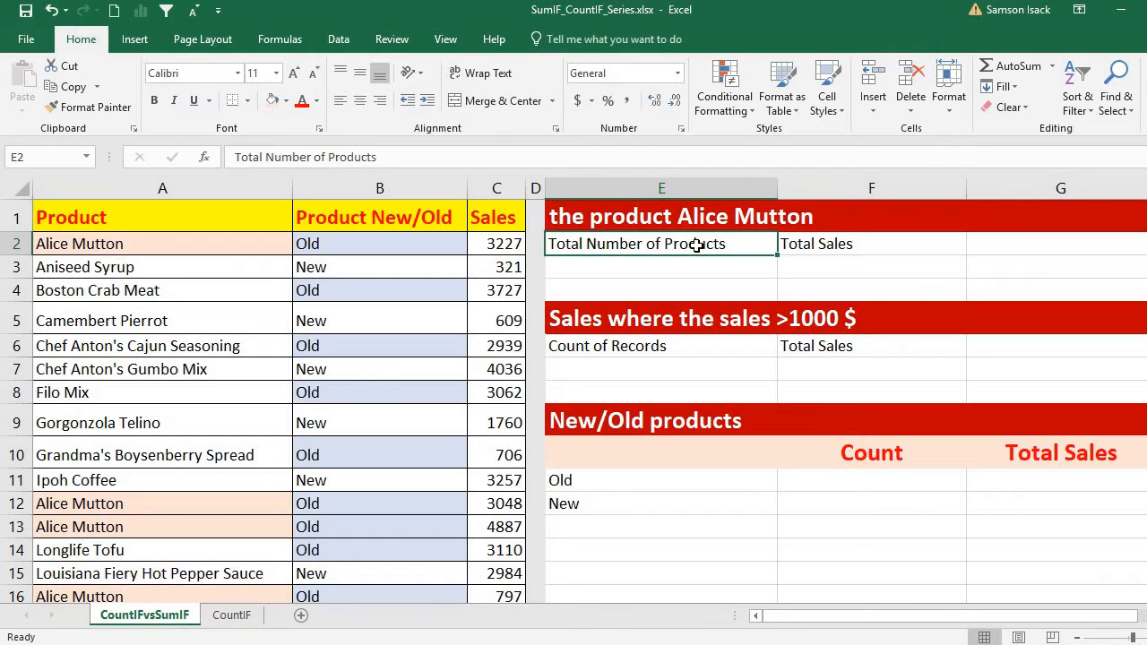
click(198, 241)
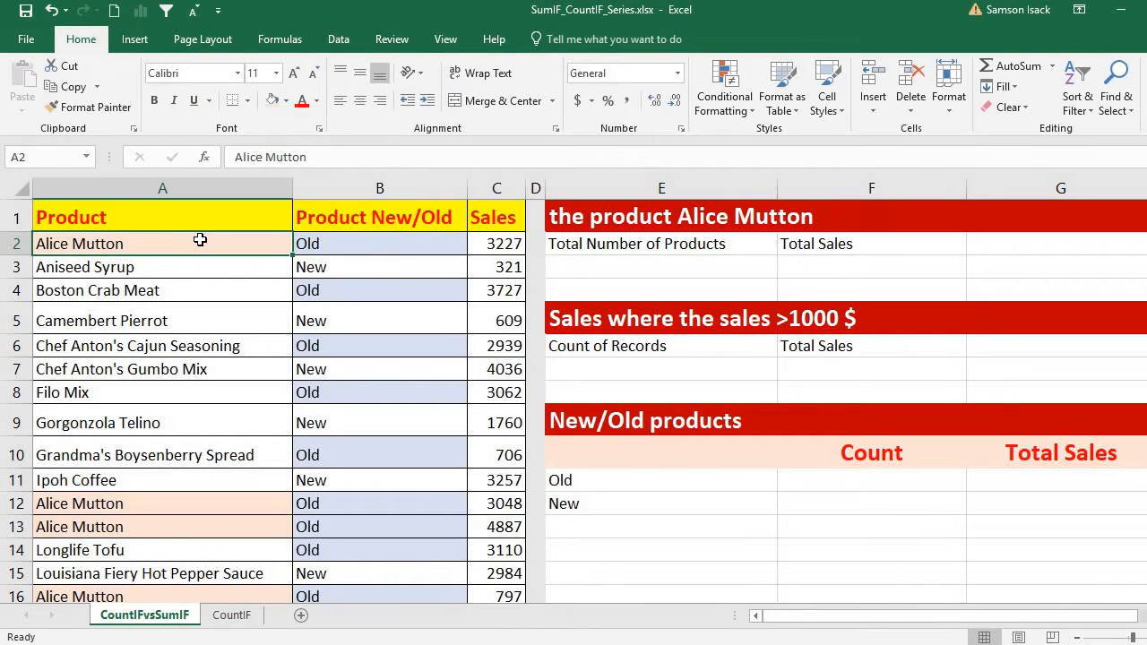
drag(189, 238, 499, 243)
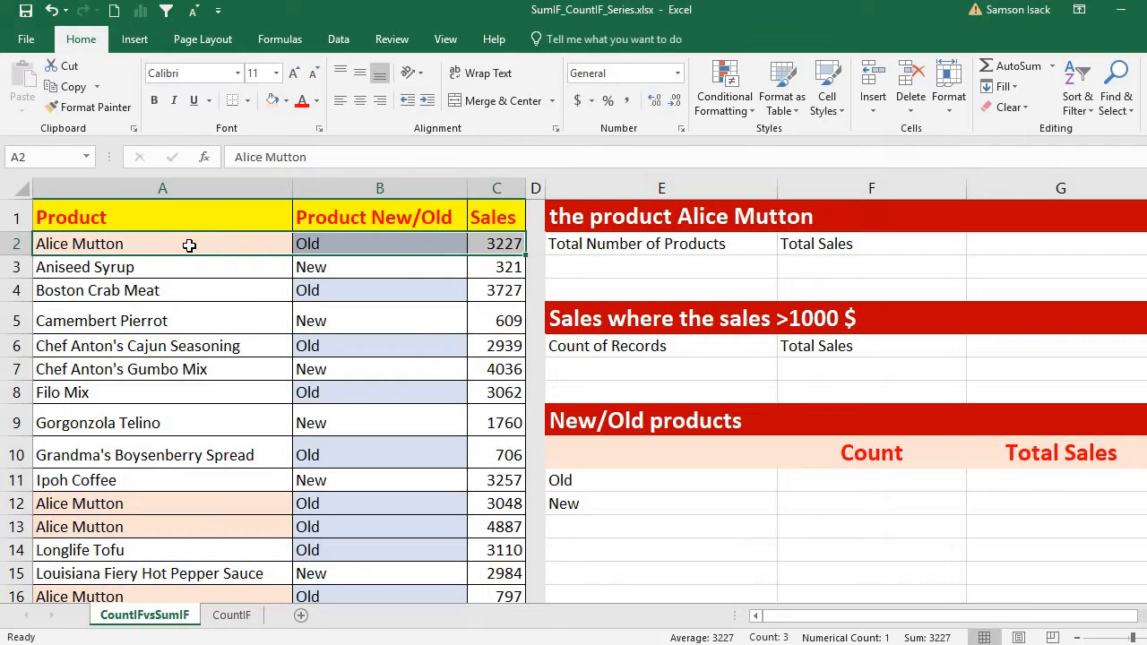
click(189, 244)
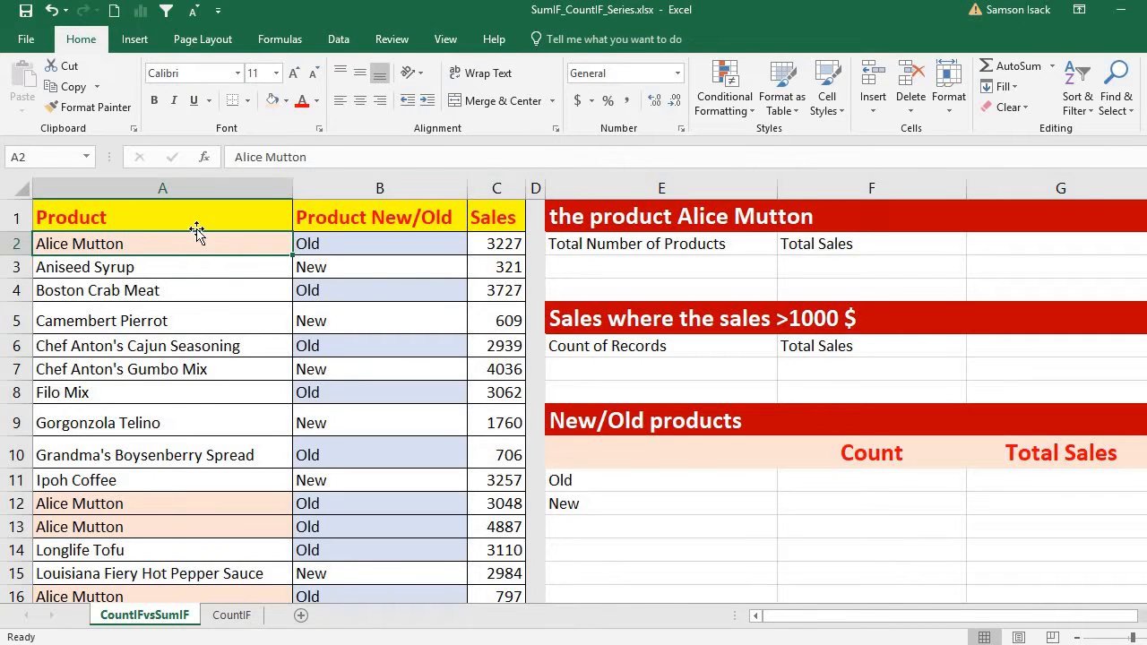
click(190, 503)
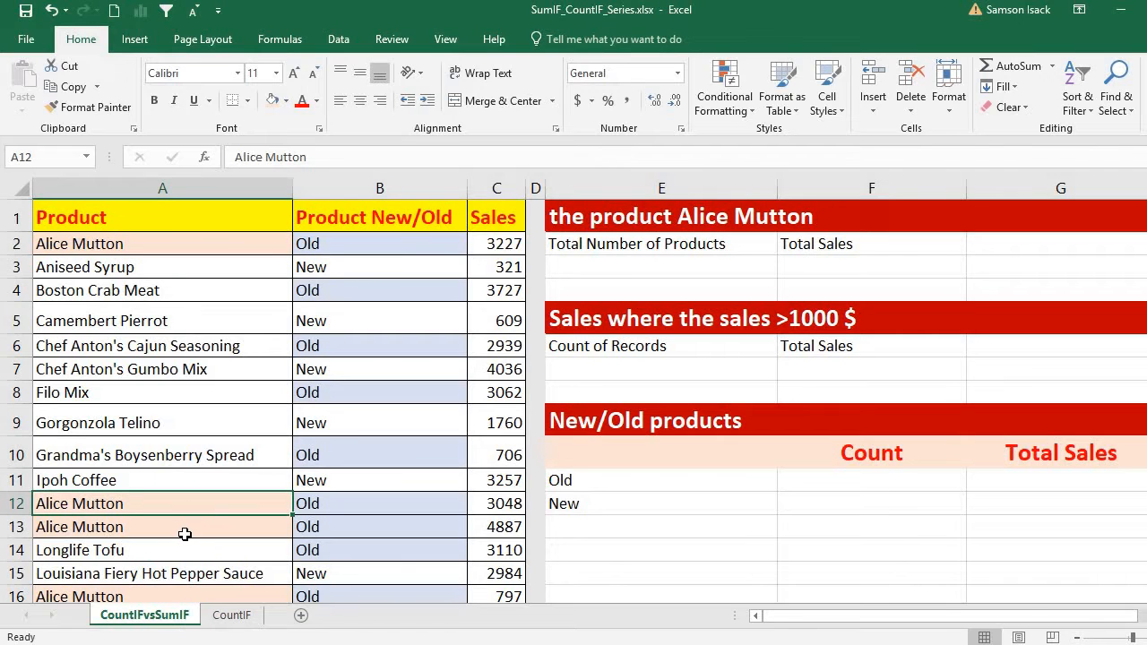
click(182, 534)
click(190, 591)
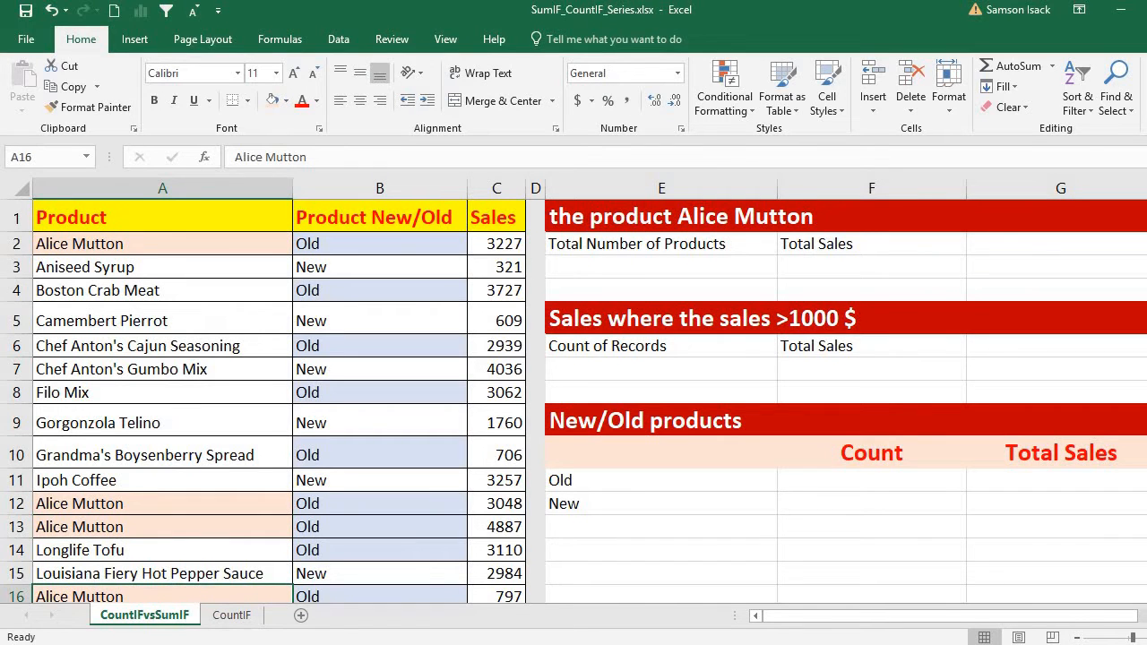
scroll(574, 394, down, 4)
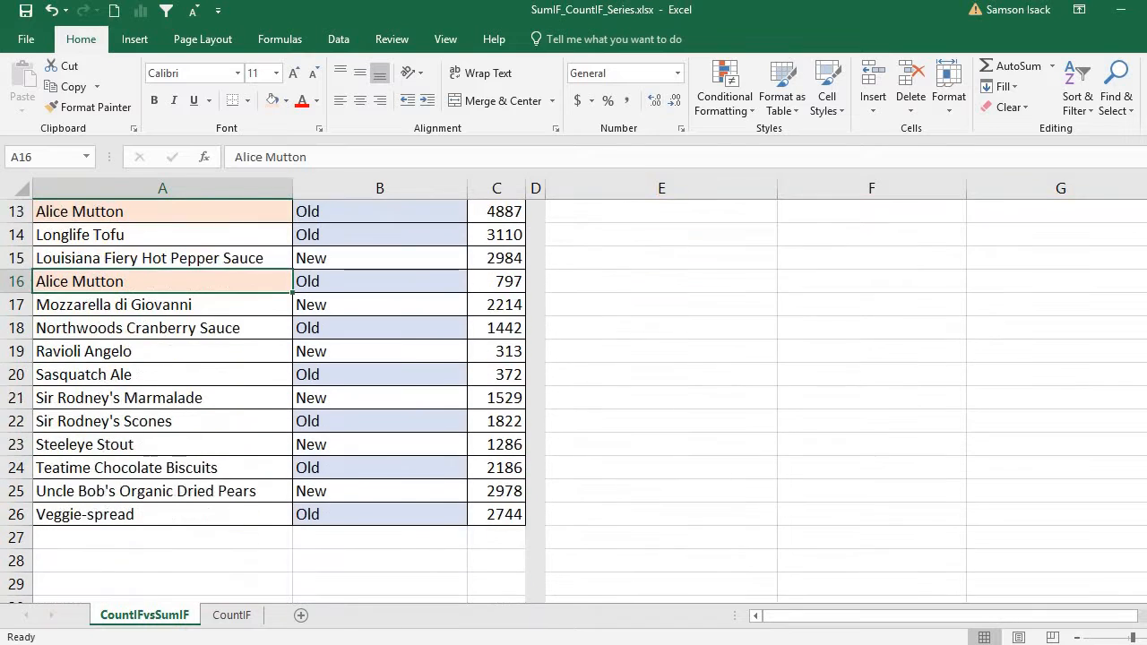
scroll(1138, 439, up, 4)
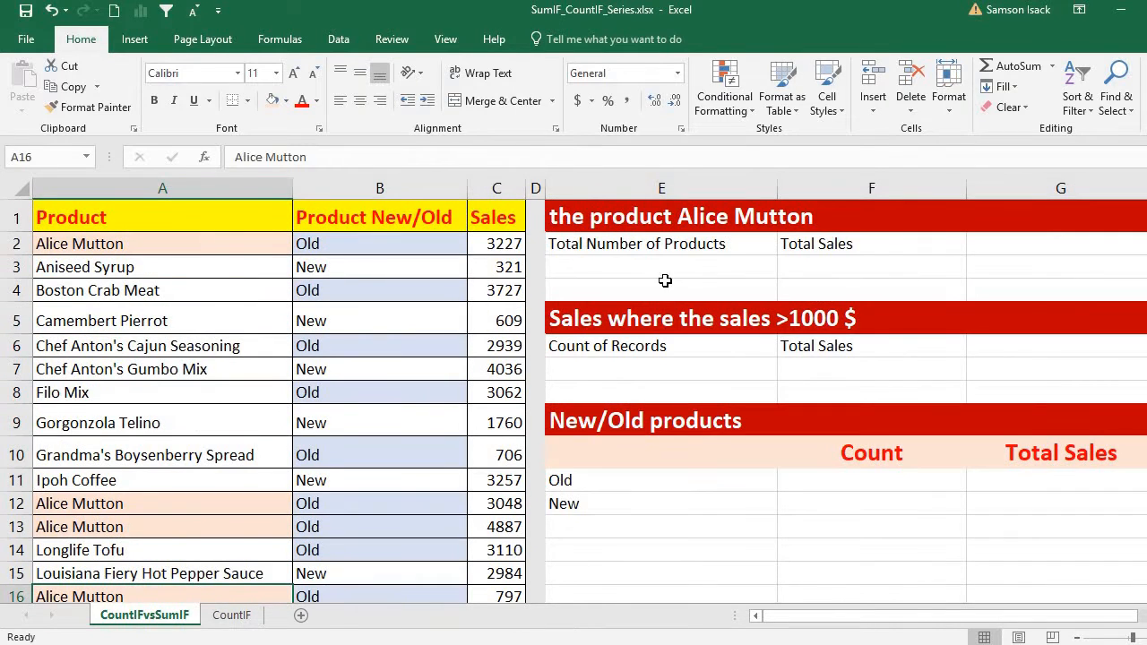
- Shorten the label in cell E2 to "Total Number"
click(698, 259)
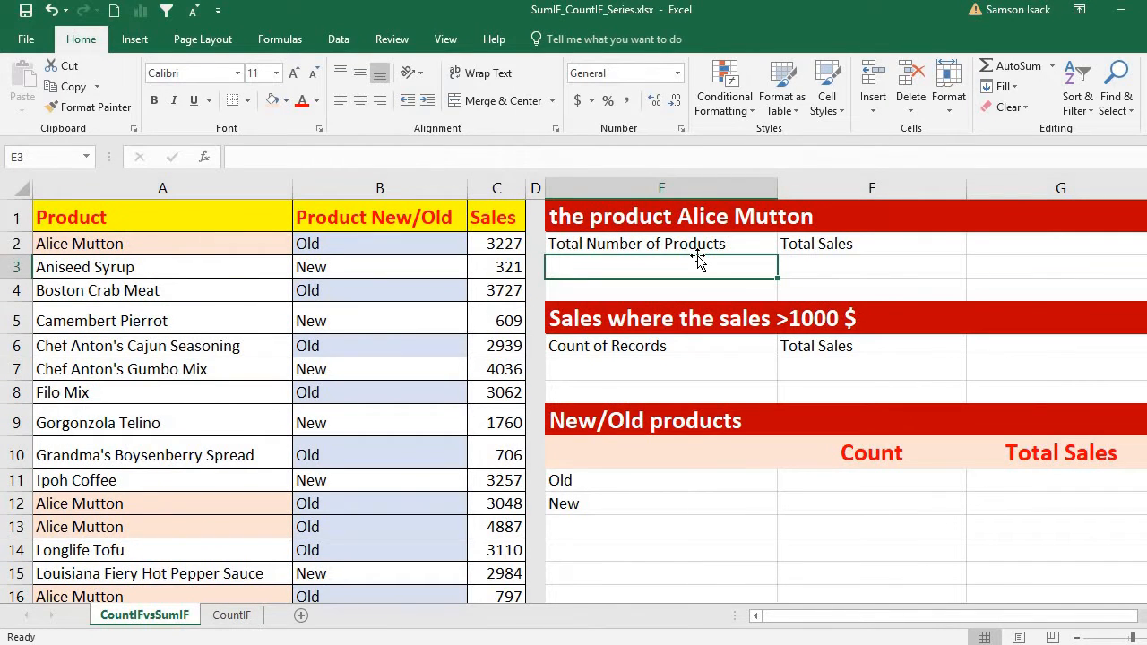
double_click(698, 245)
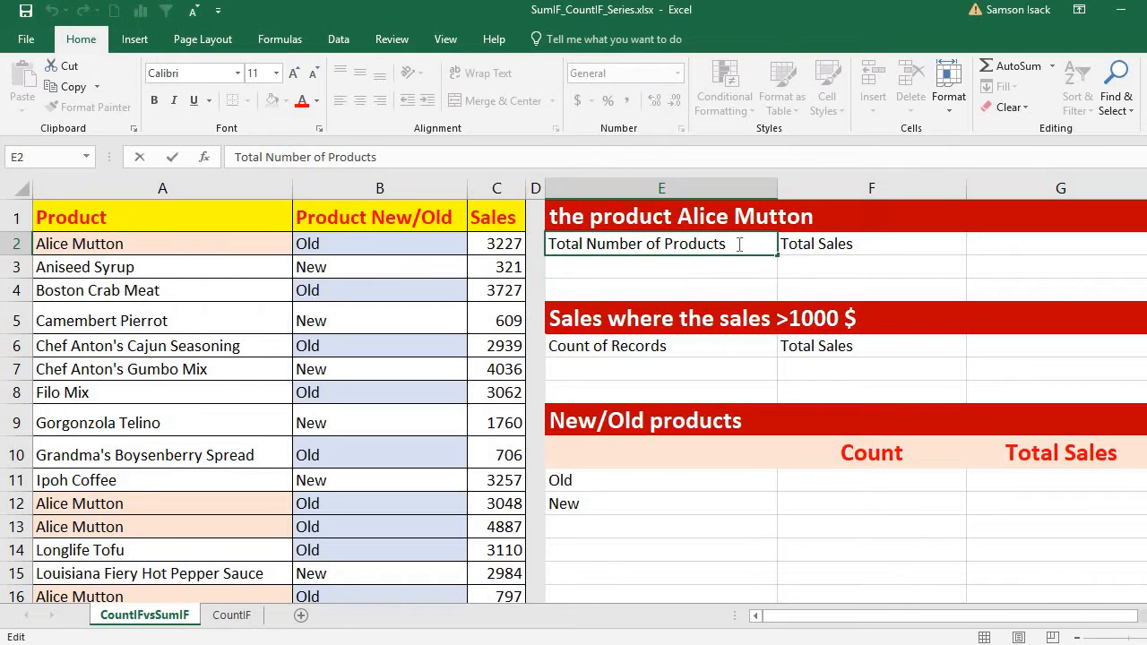
drag(739, 244, 657, 238)
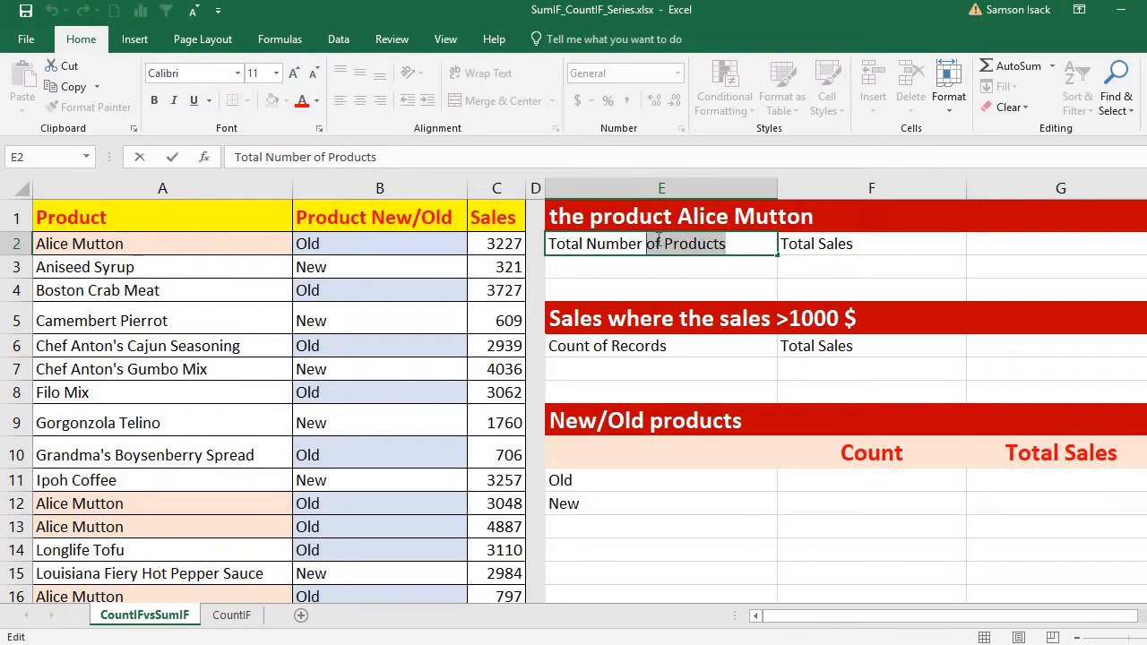
key(BackSpace)
click(672, 264)
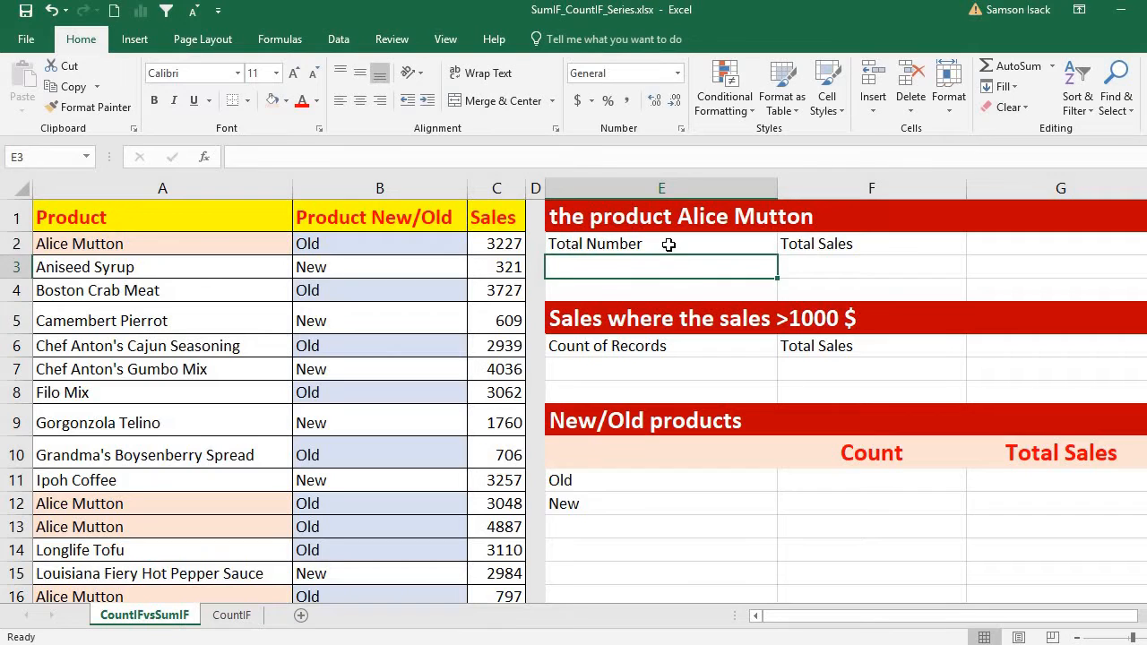
click(668, 246)
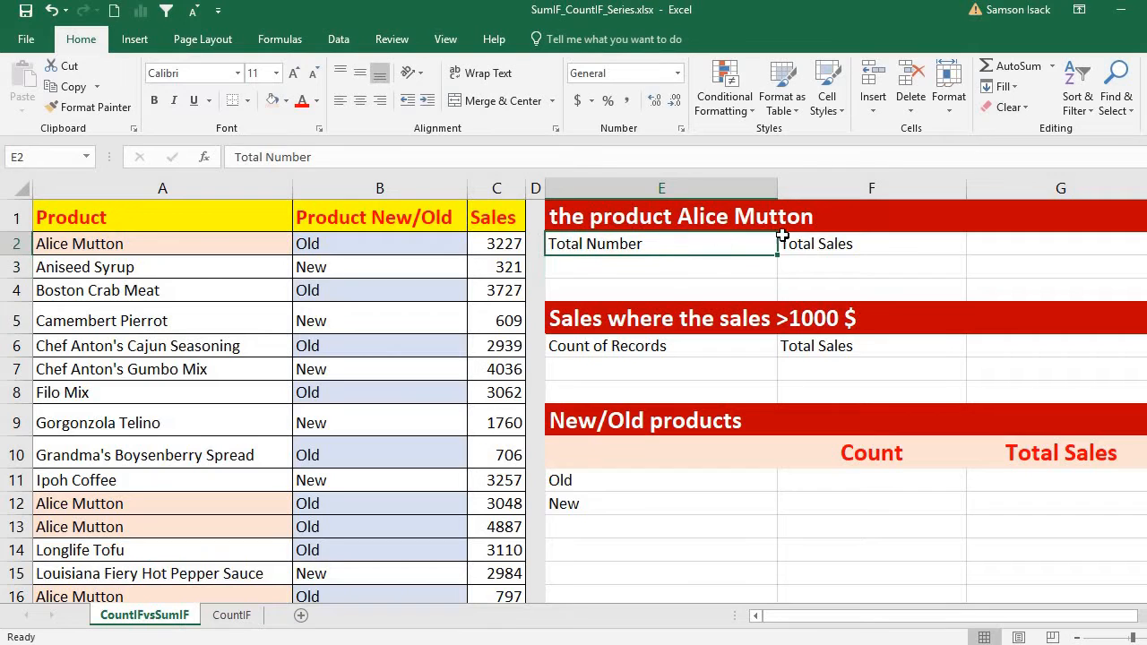
click(865, 244)
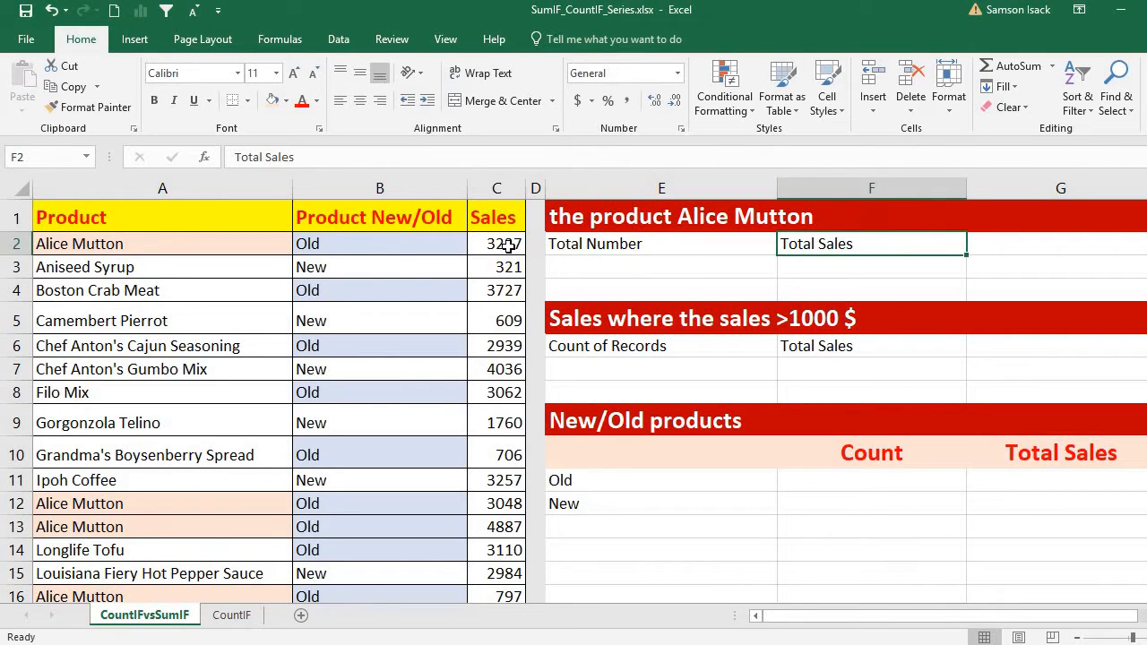
- Count the Alice Mutton records in cell E3 with the formula =COUNTIF(A2:A26,"Alice Mutton")
click(631, 260)
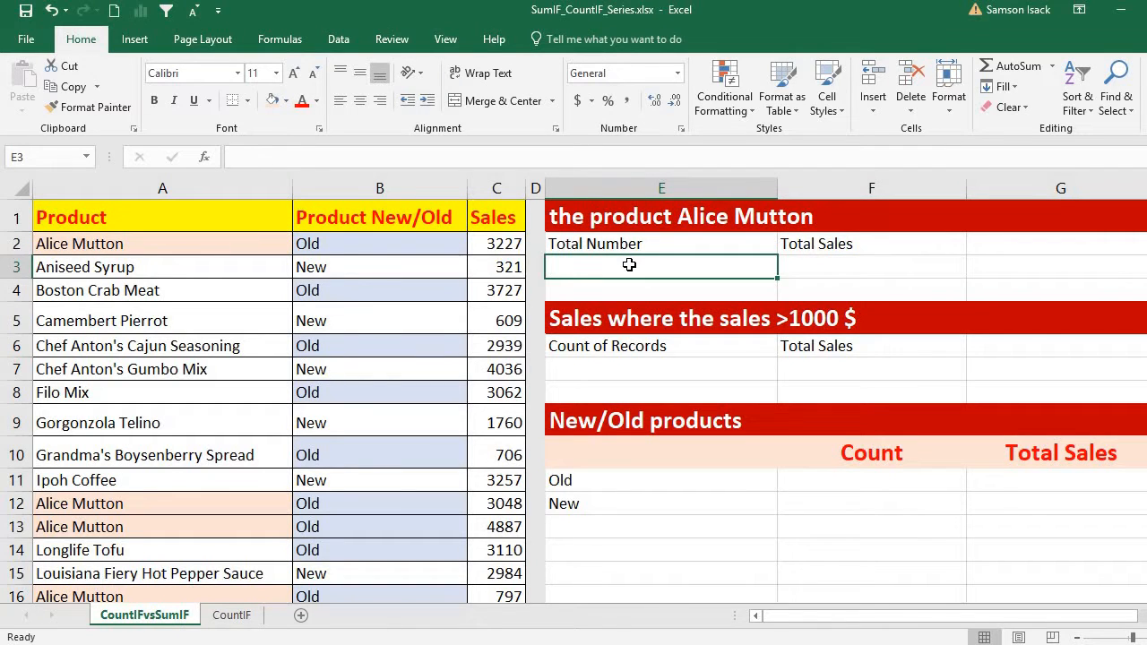
text(=C)
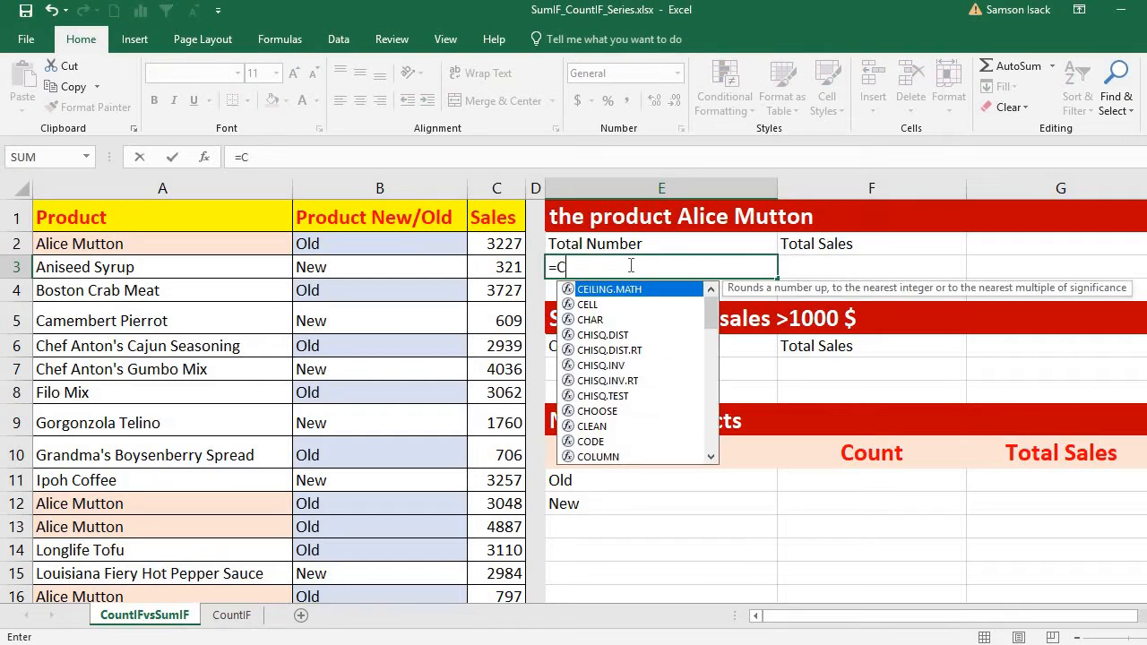
text(oun)
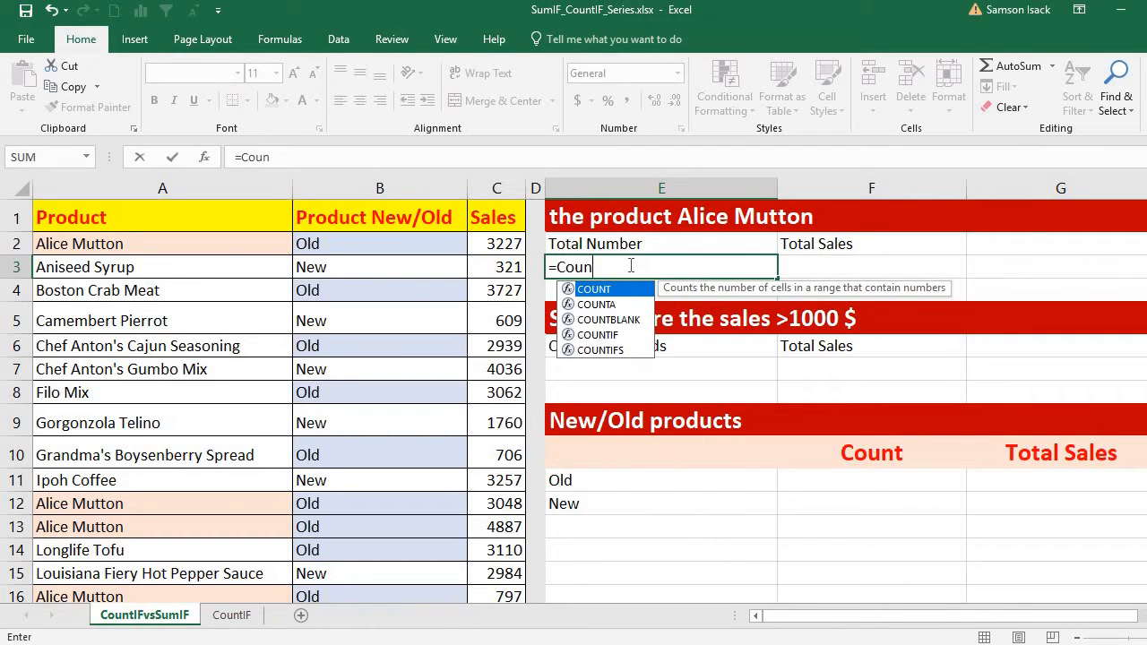
text(tI)
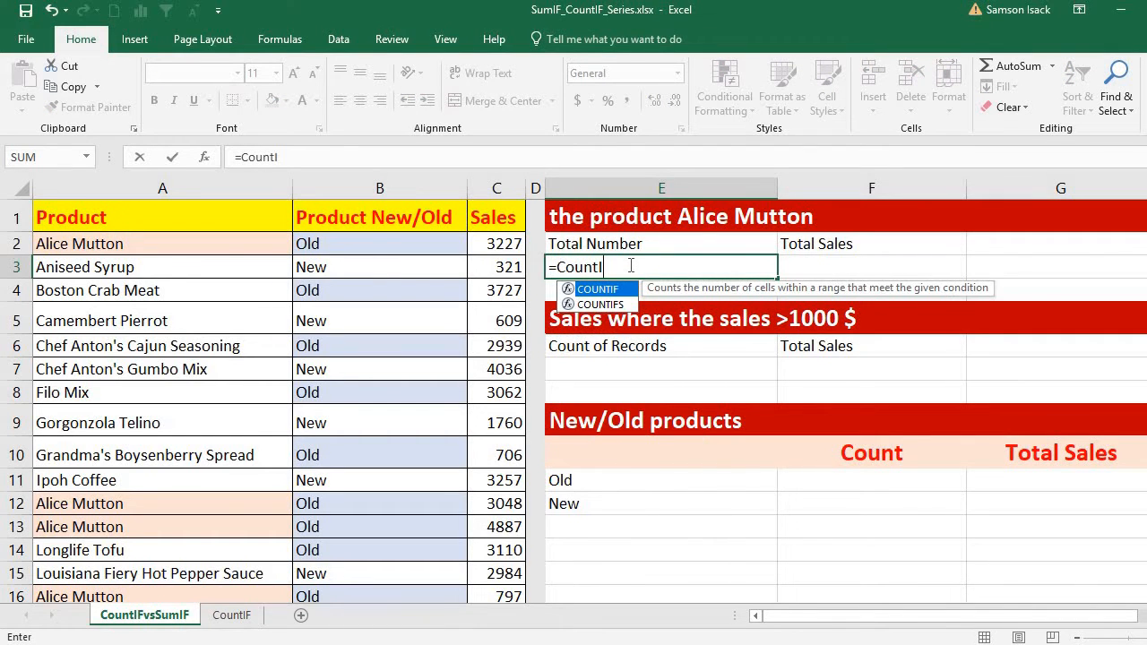
text(F()
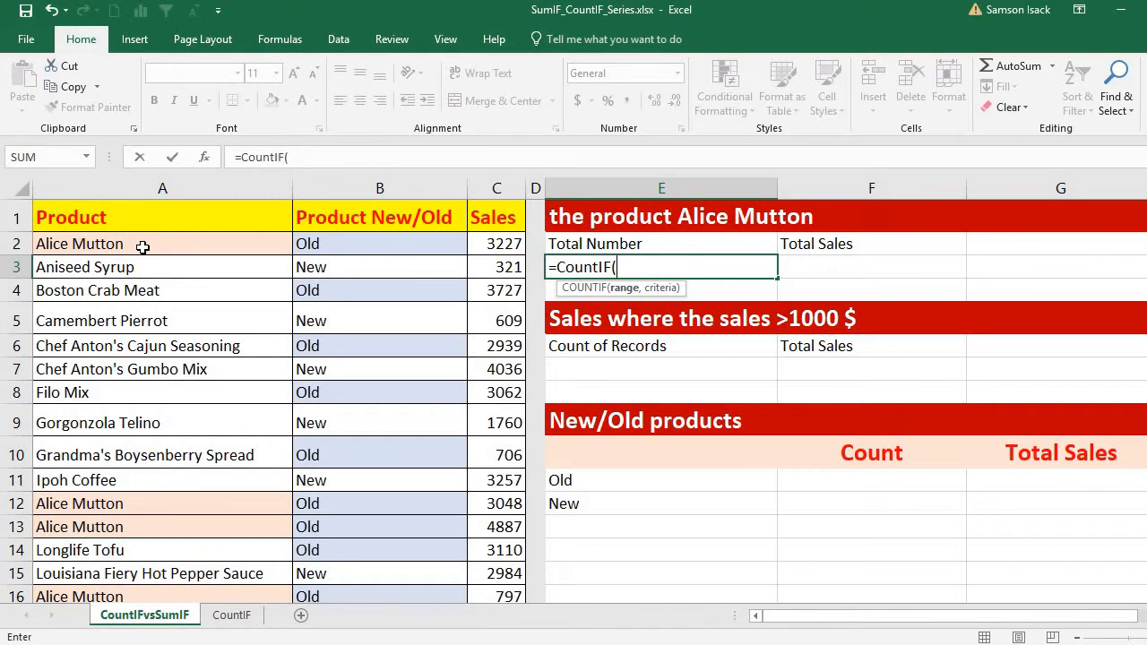
drag(140, 248, 149, 543)
scroll(148, 543, up, 4)
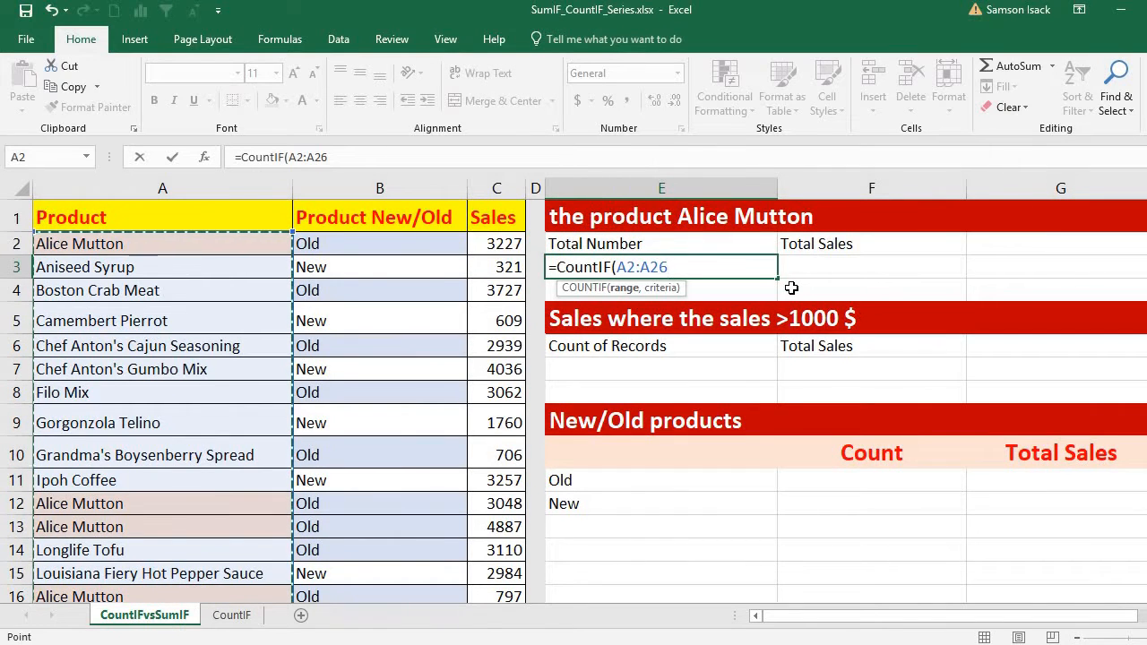
text(,)
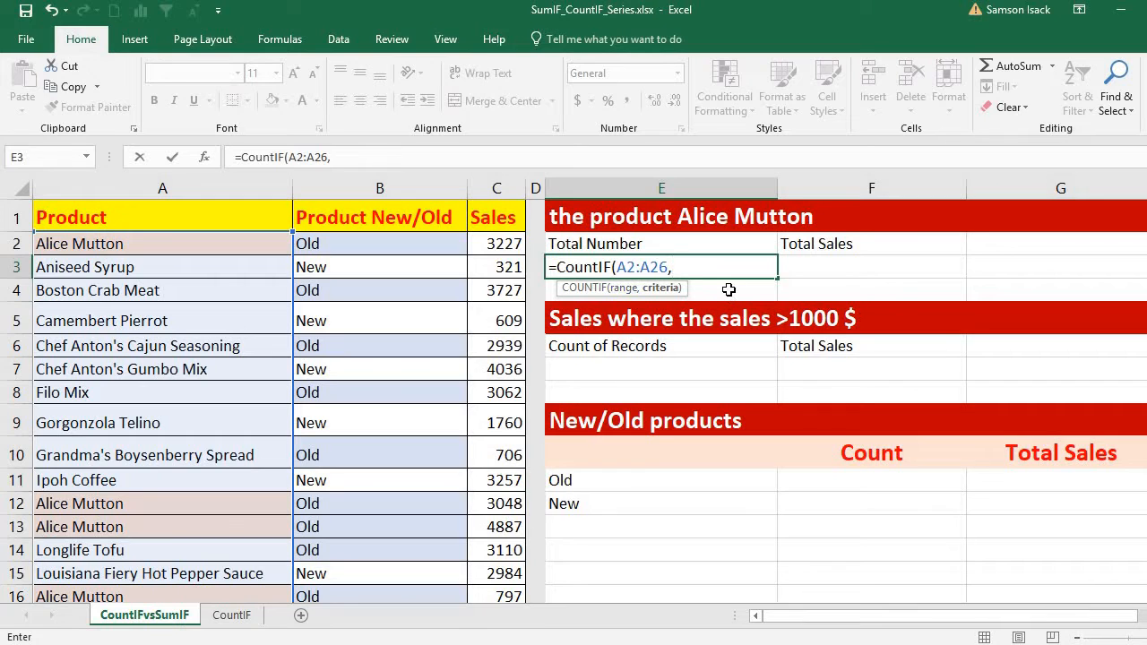
text("Alice Mutt)
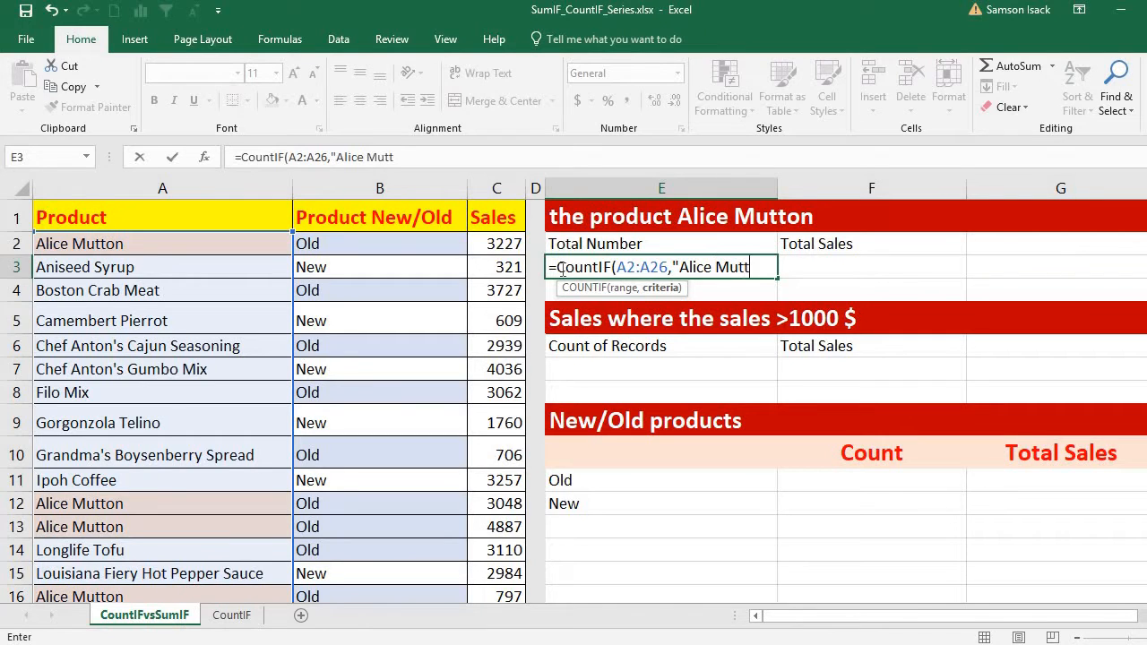
text(on",)
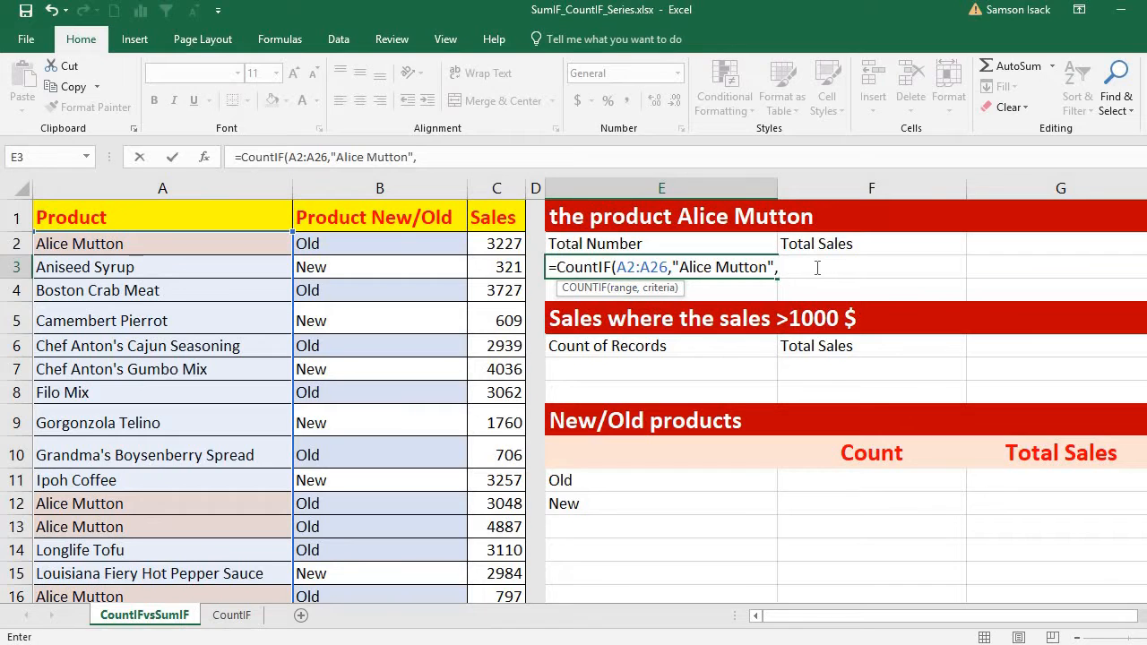
key(BackSpace)
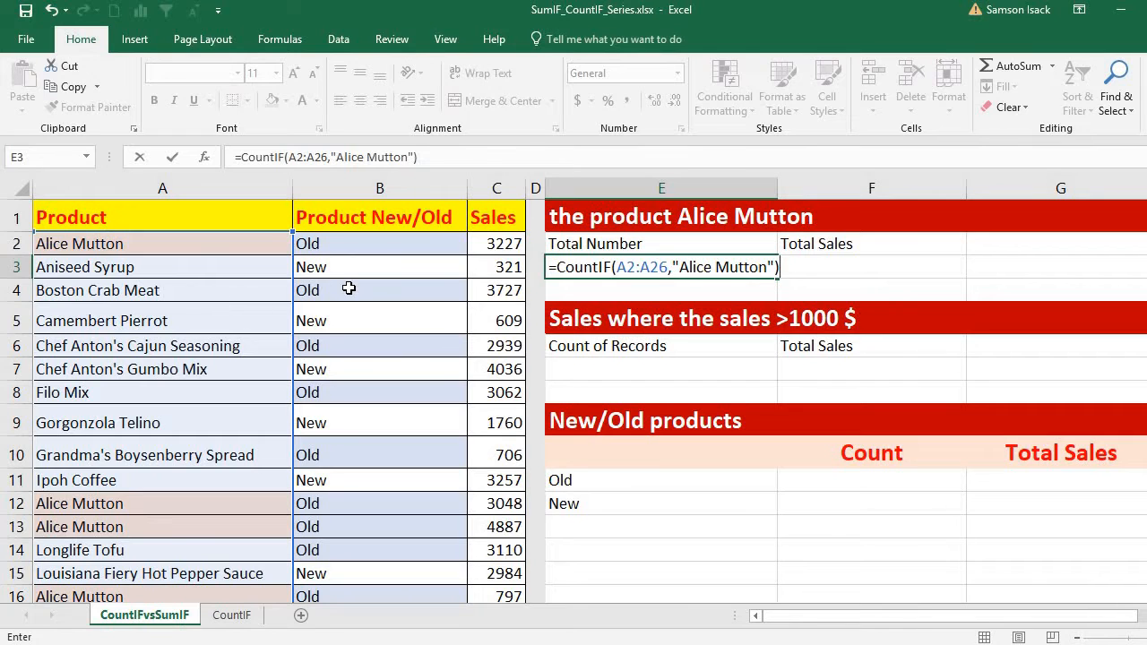
key(Return)
click(670, 266)
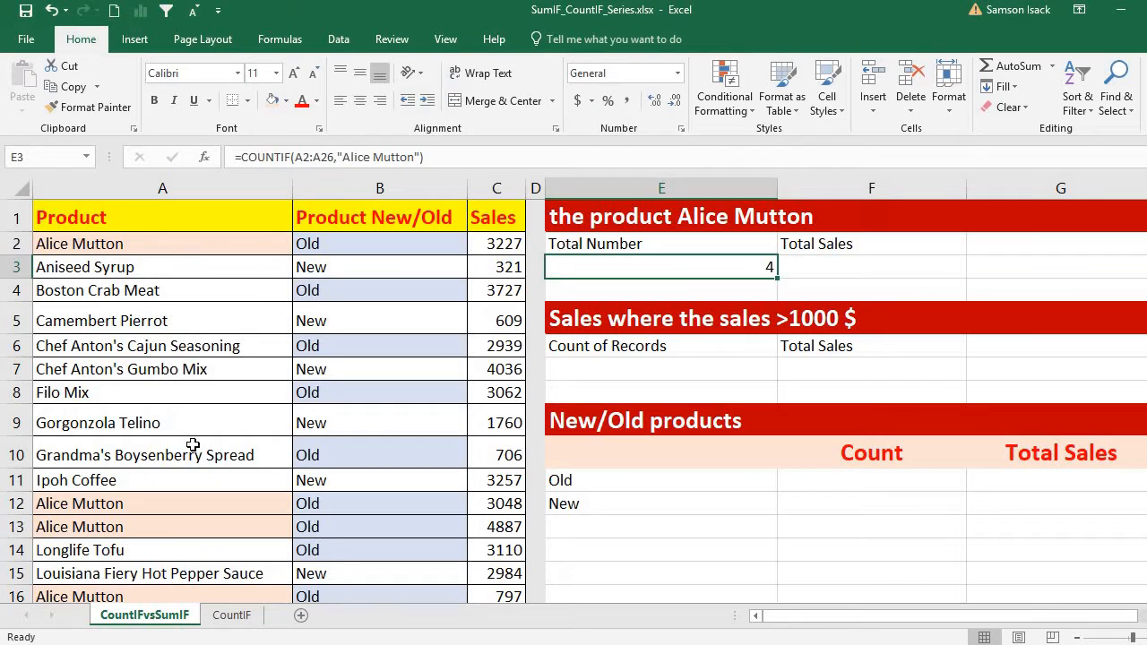
- Total the Alice Mutton sales in cell F3 with the formula =SUMIF(A2:A26,"Alice Mutton",C2:C26)
click(887, 273)
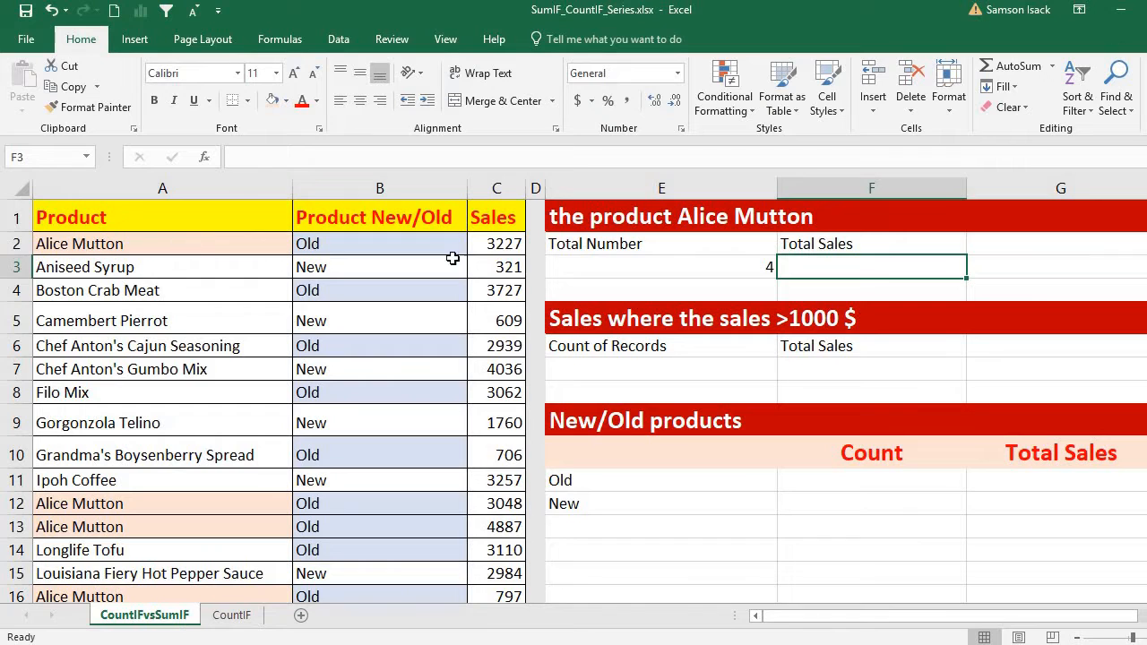
text(=)
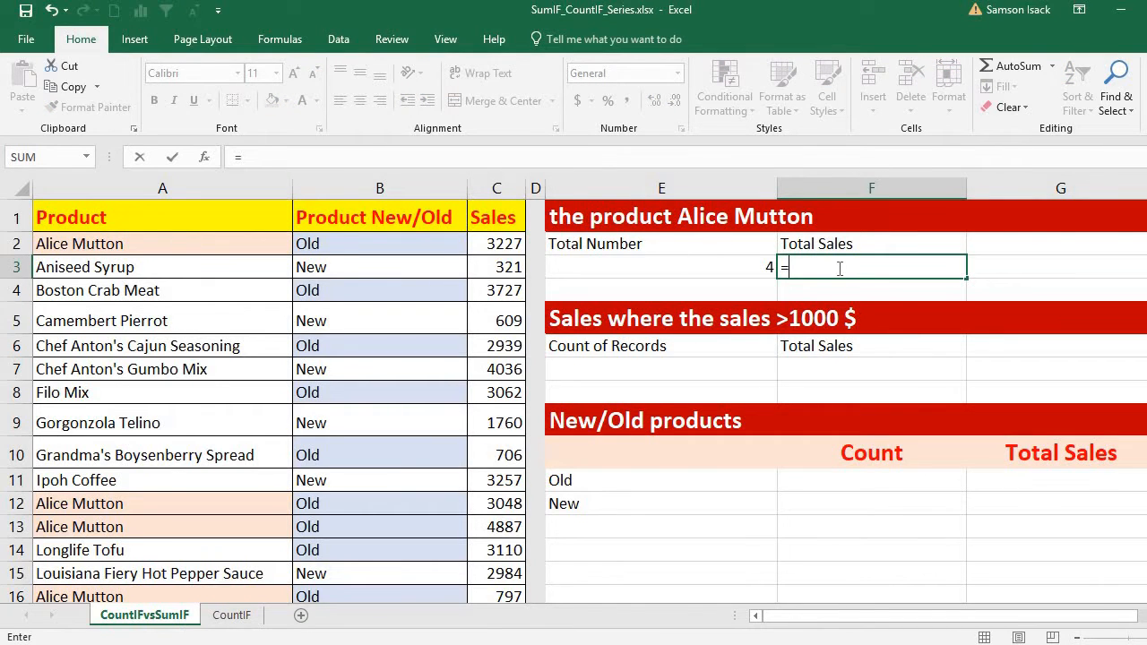
text(SUM)
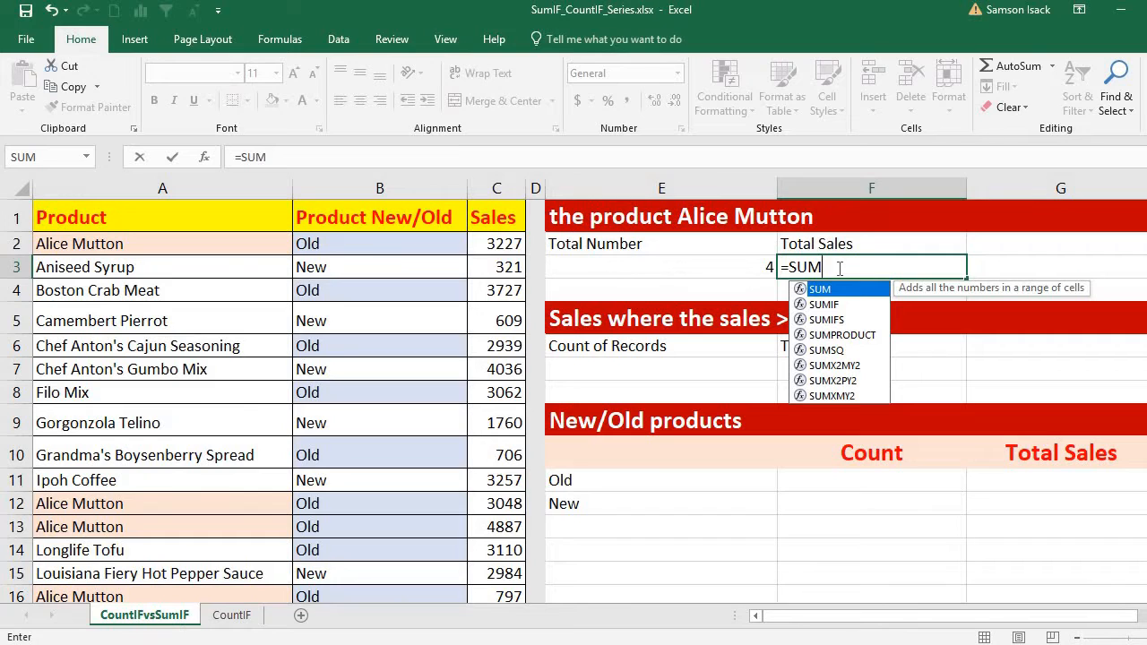
text(IF)
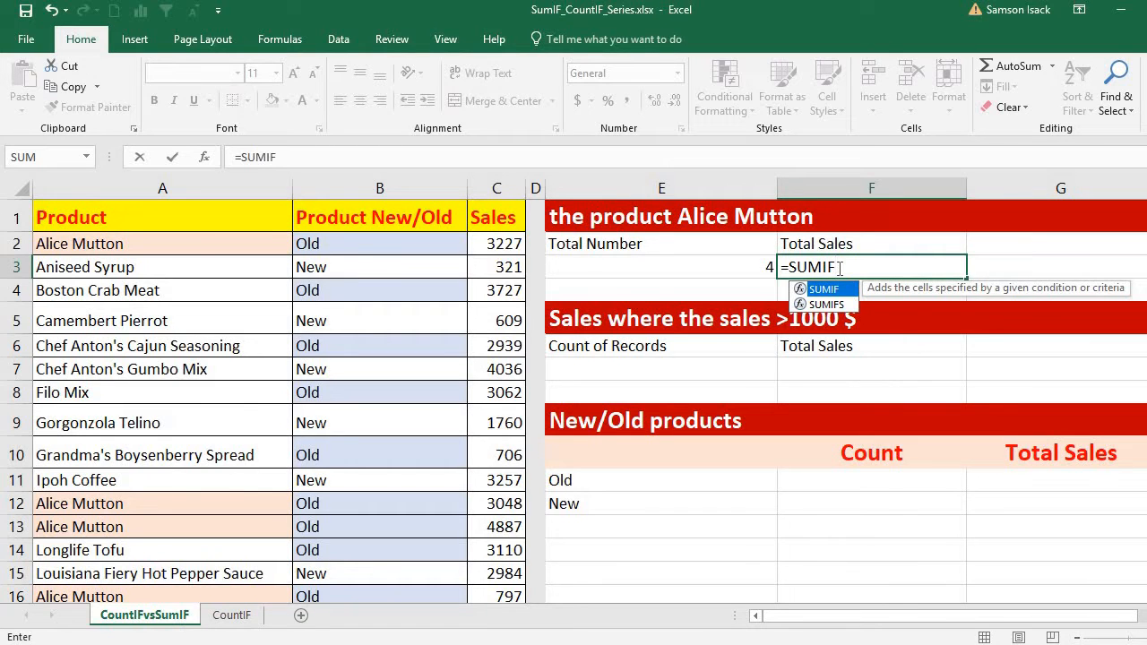
text(()
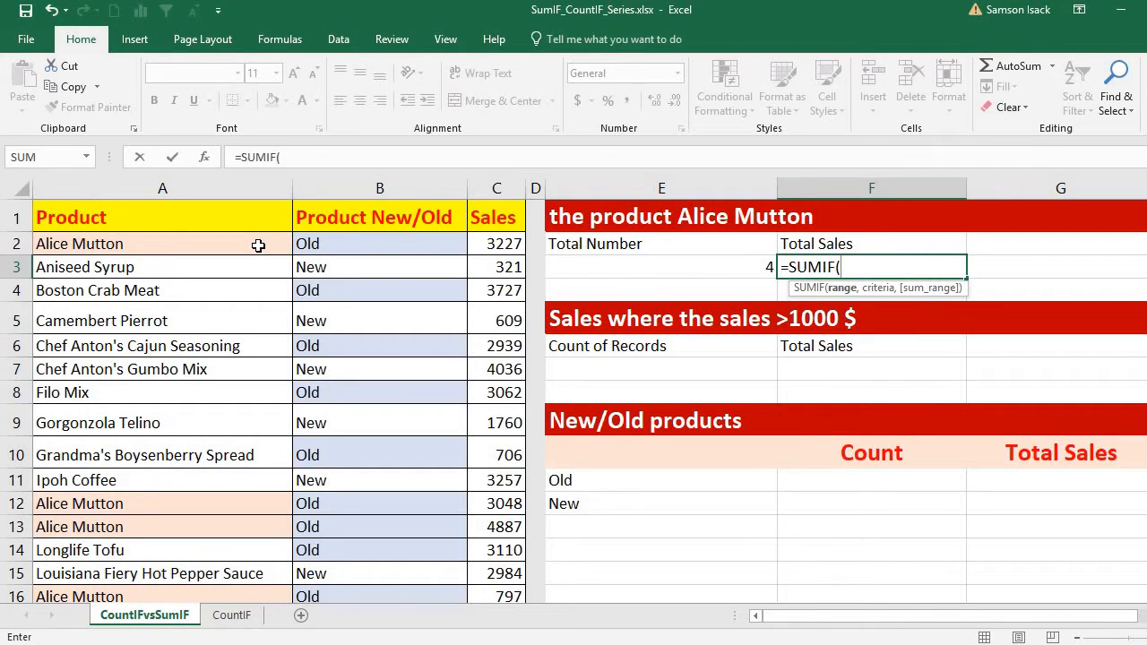
drag(257, 246, 241, 563)
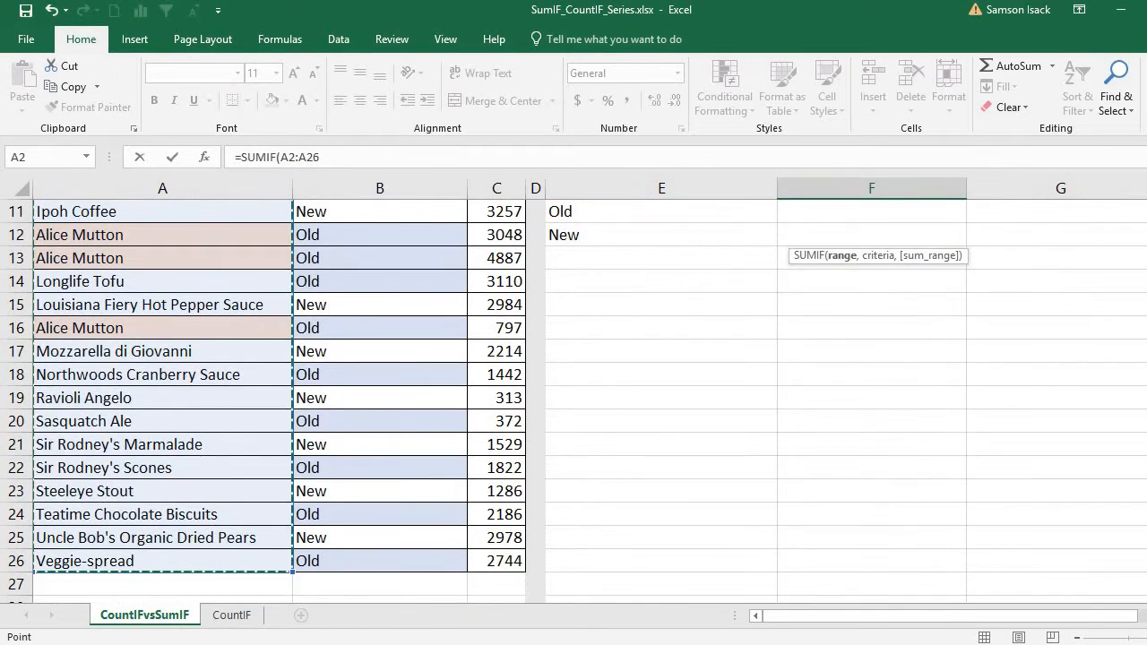
scroll(269, 394, up, 4)
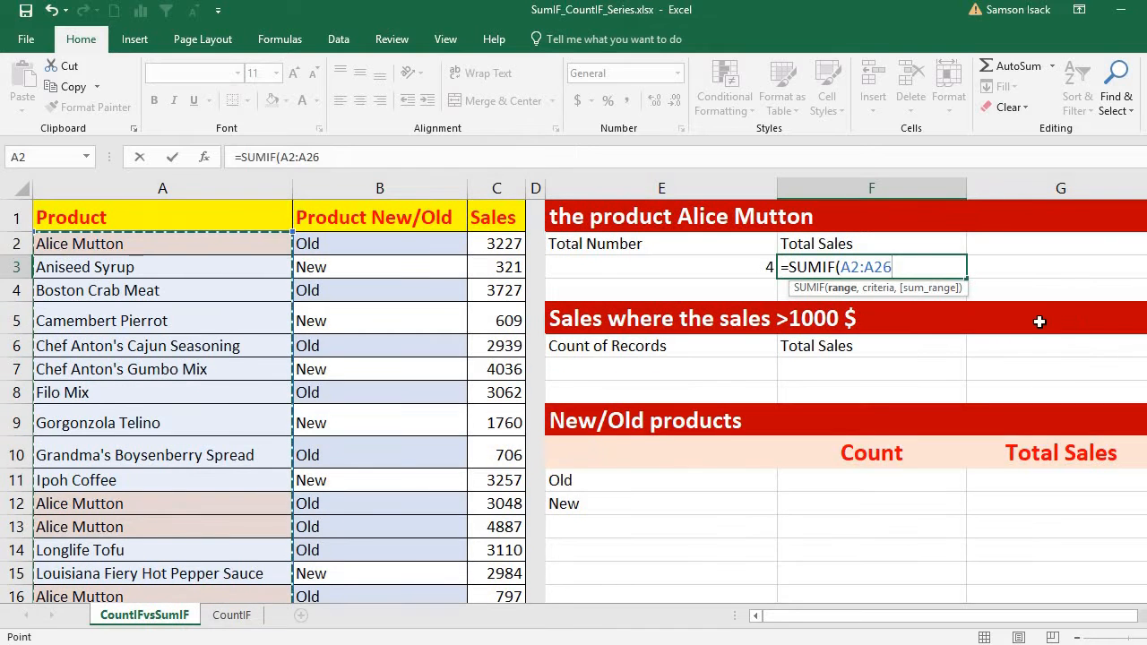
text(,)
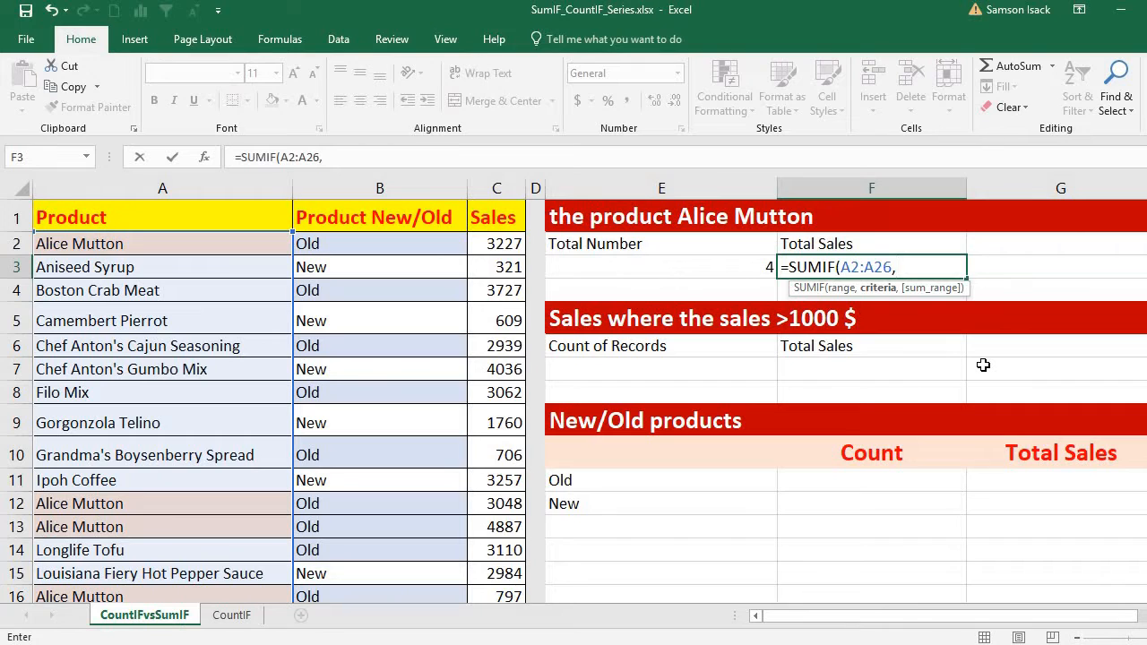
text("Alice Mutton)
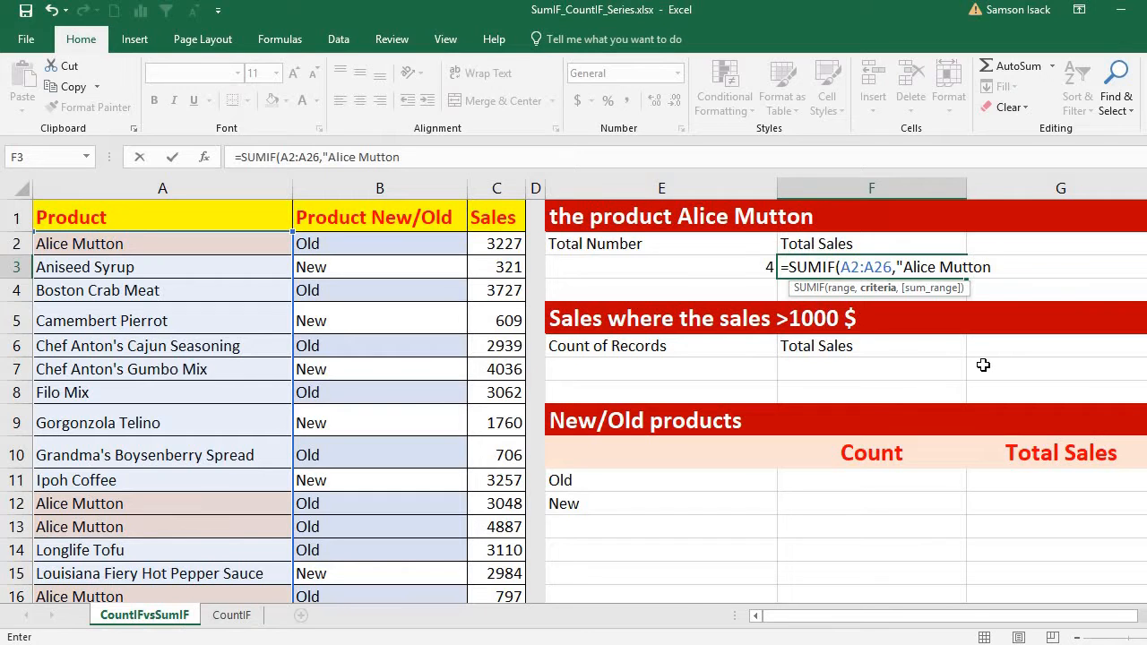
text(",)
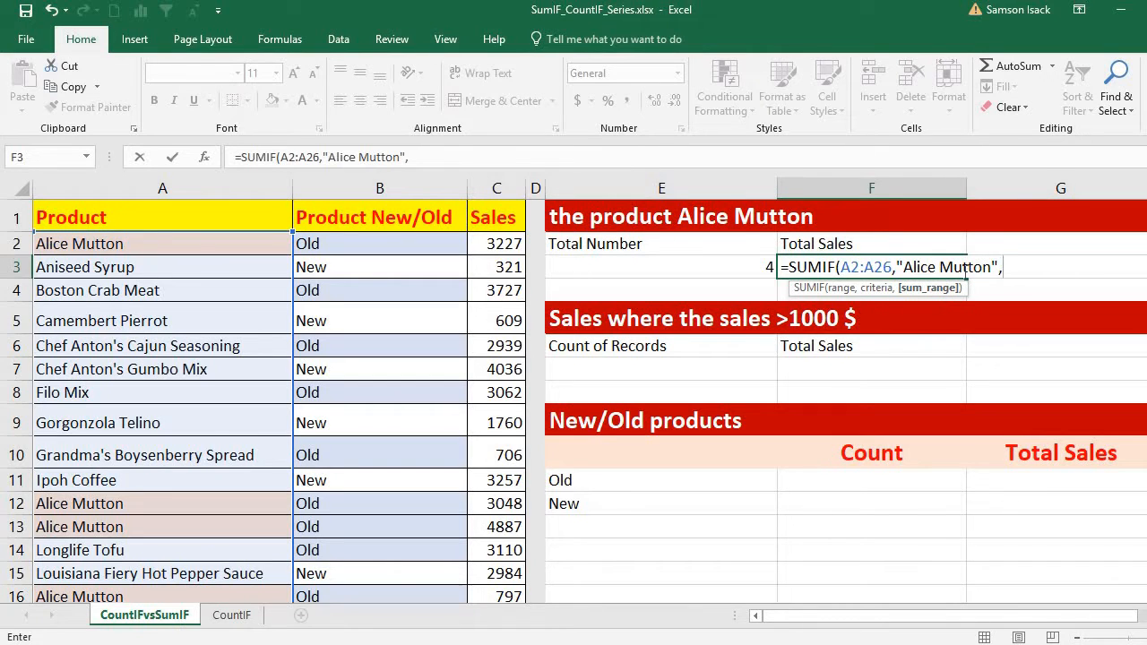
drag(494, 245, 508, 564)
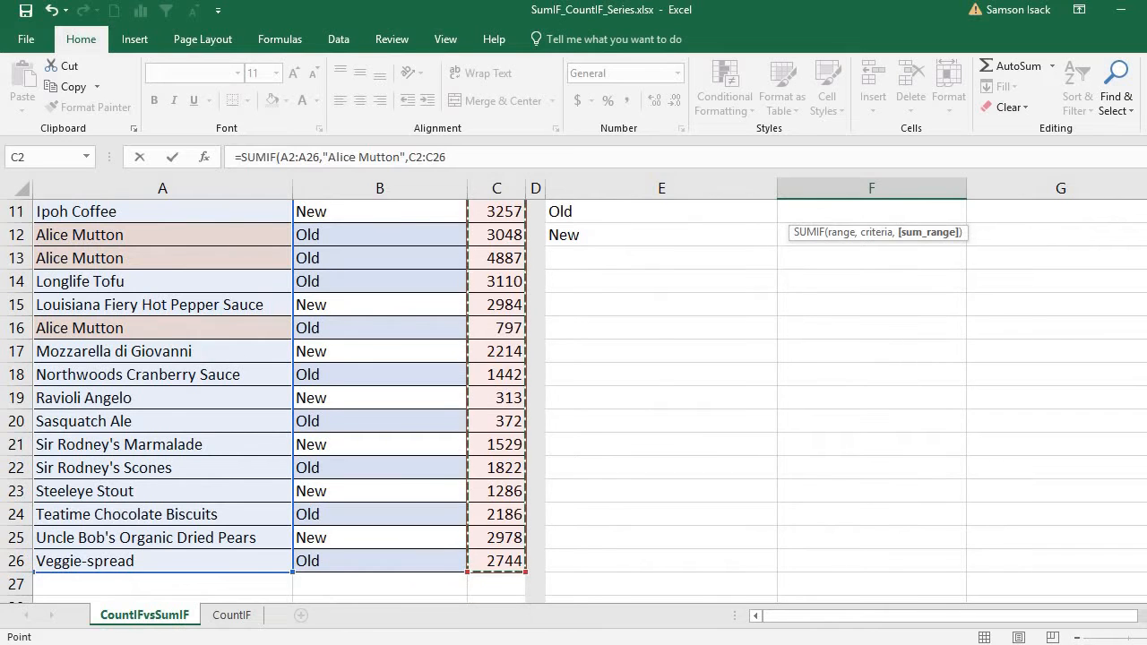
drag(1146, 538, 1146, 428)
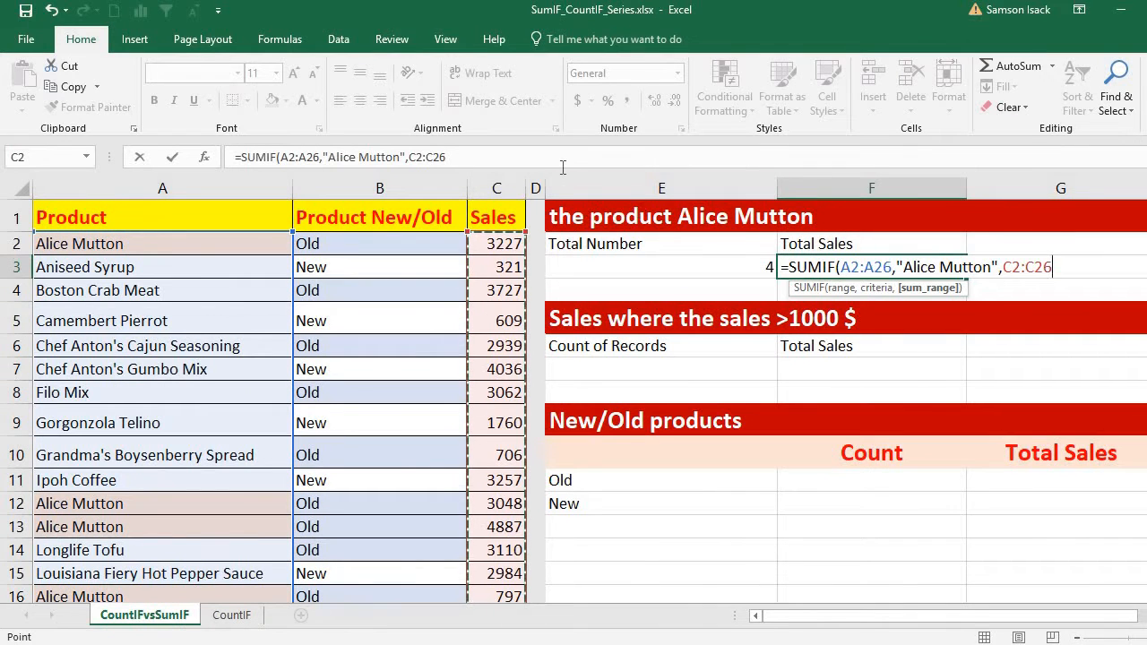
text())
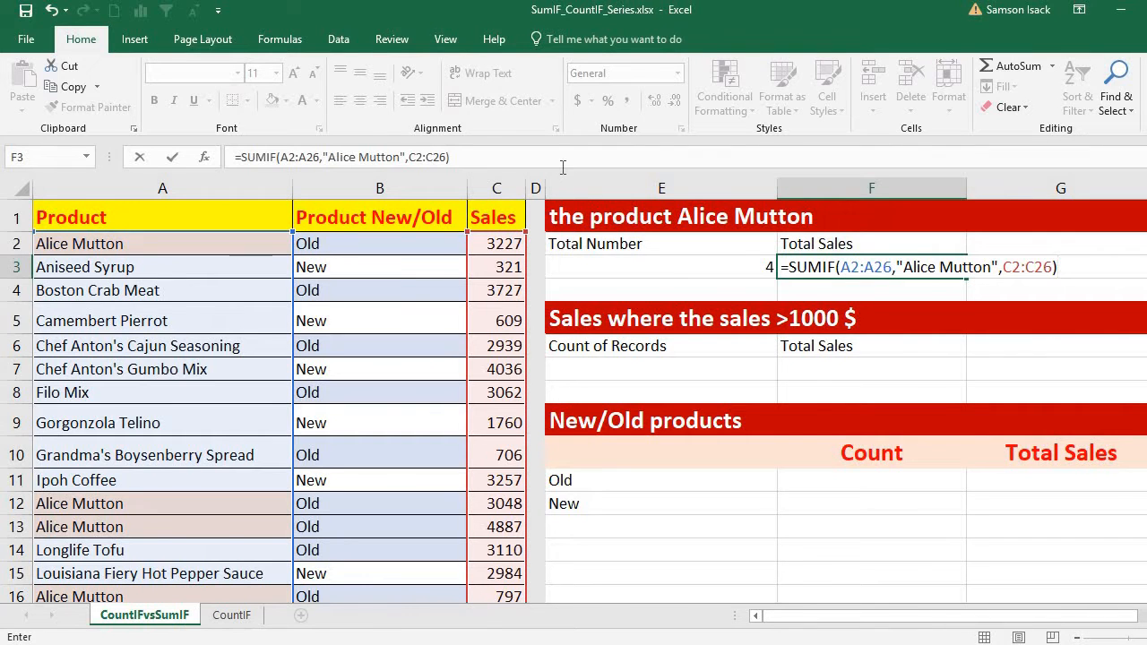
key(Return)
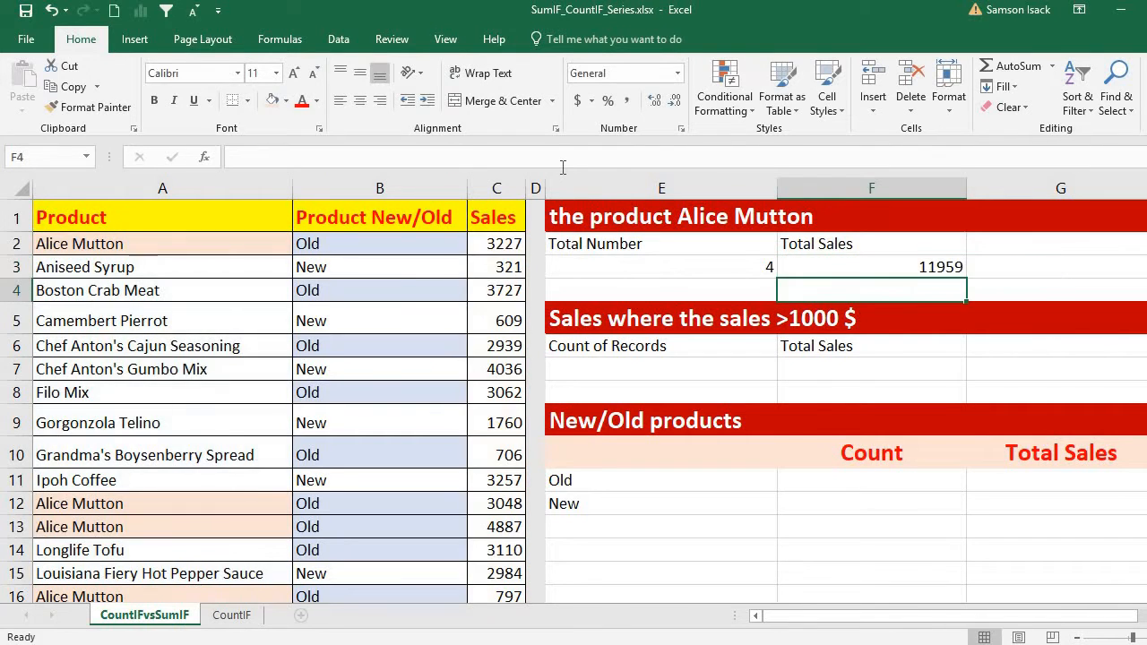
- Review the SUMIF formula in cell F3, focusing on its sum range argument C2:C26
click(932, 265)
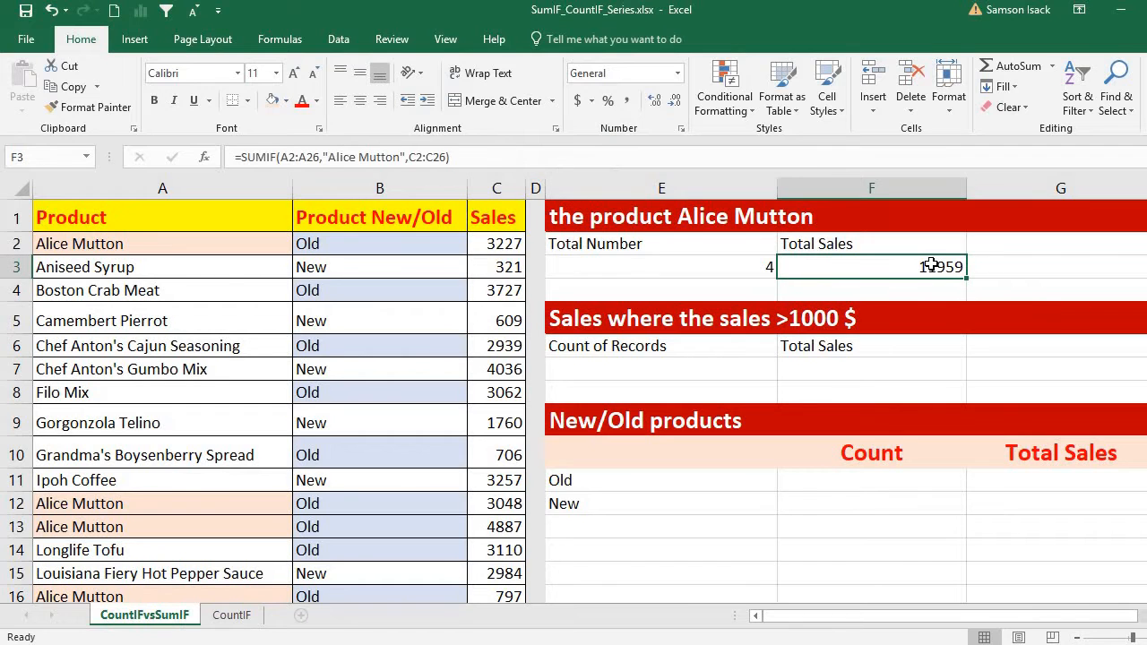
click(424, 157)
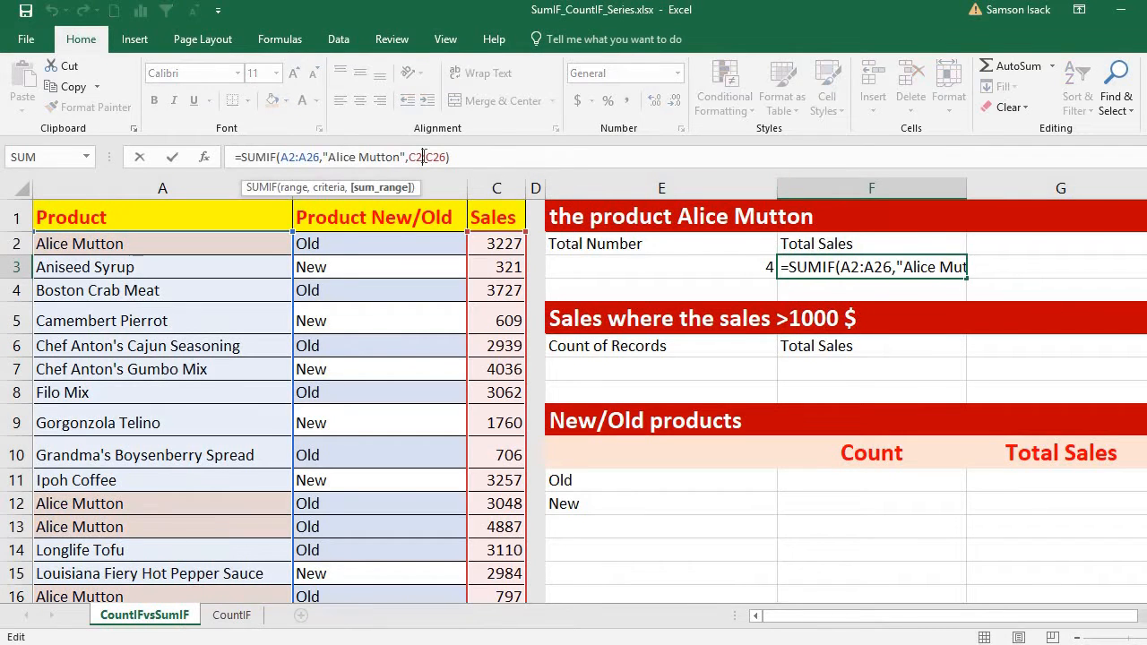
drag(413, 156, 445, 159)
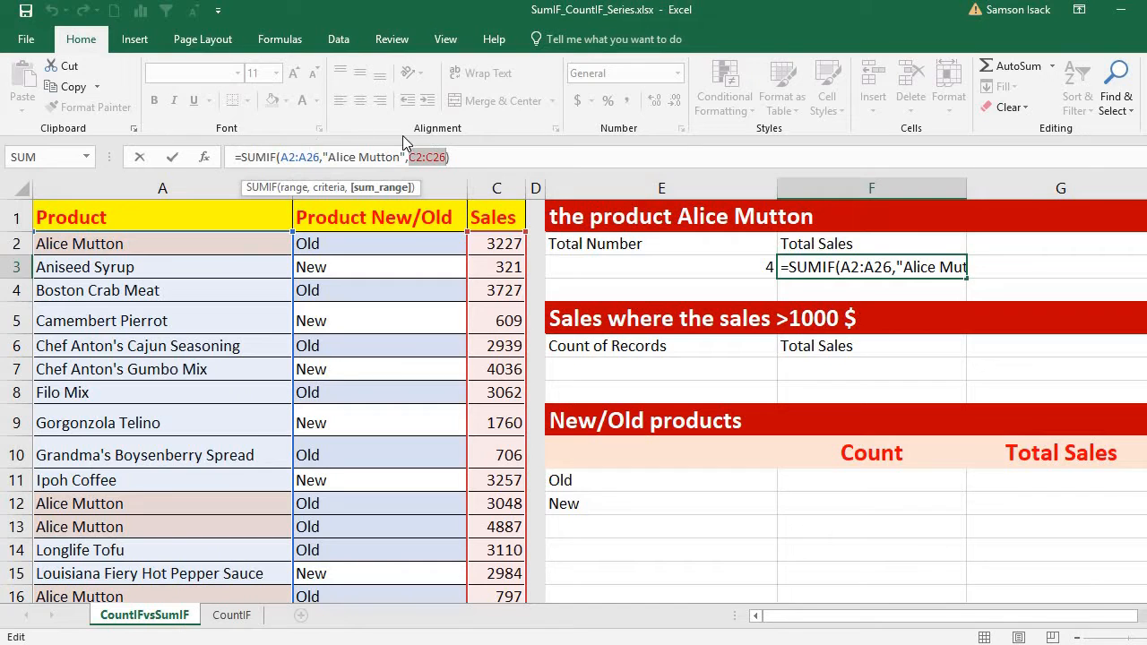
key(Return)
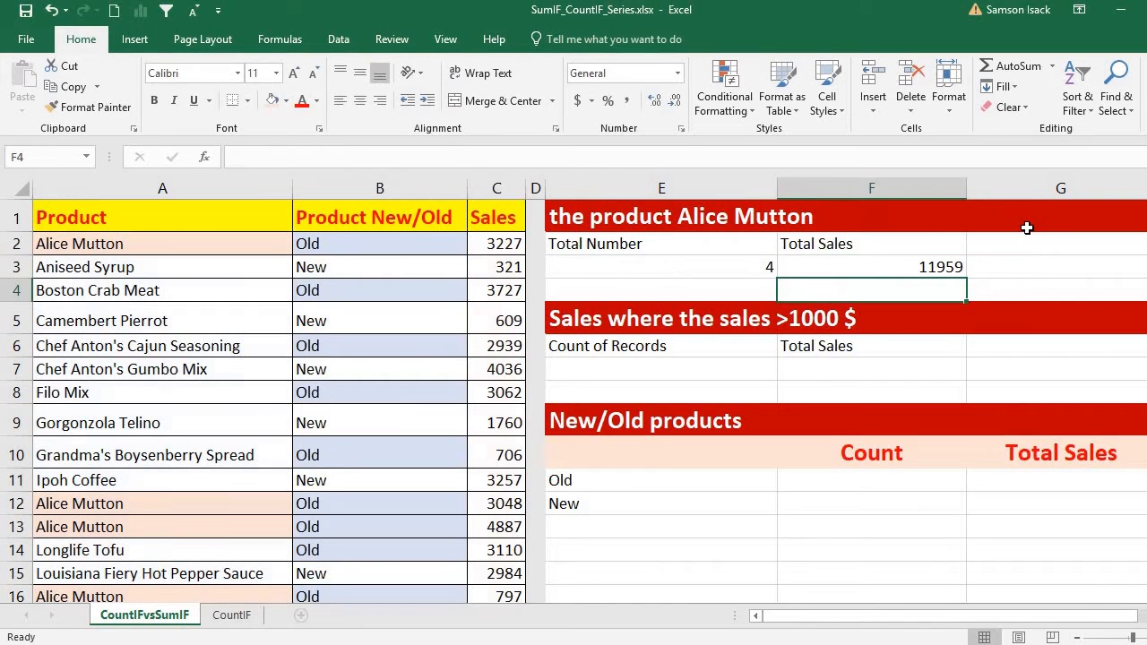
- Apply All Borders to the Alice Mutton summary cells E2:F3
click(746, 274)
drag(746, 274, 893, 243)
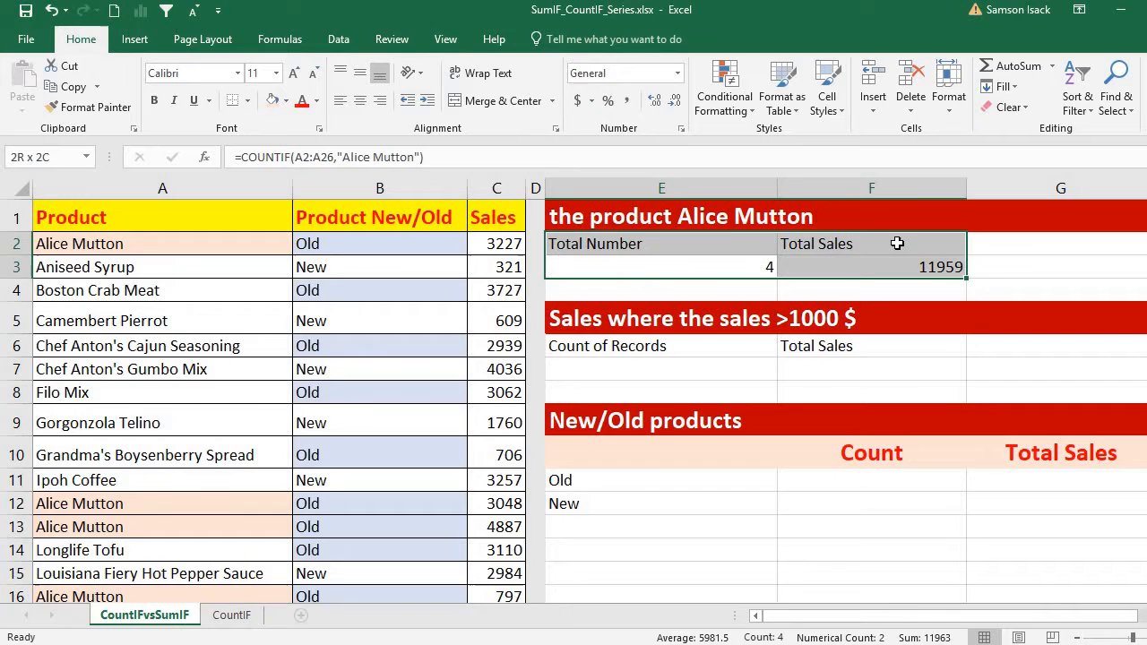
click(248, 100)
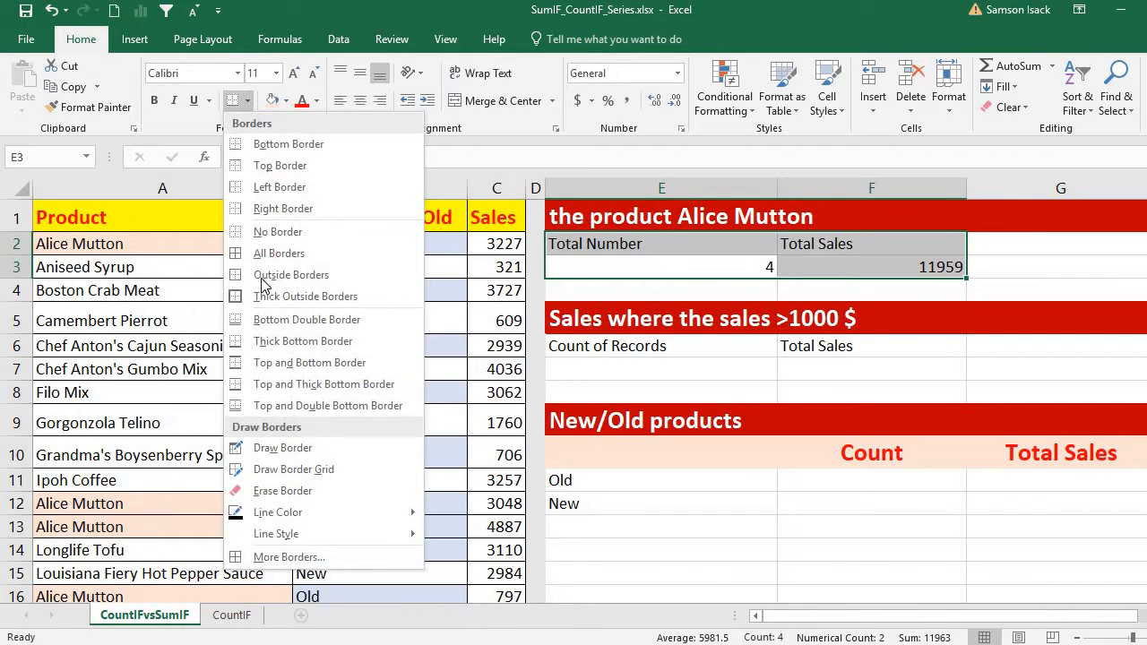
click(359, 253)
click(858, 268)
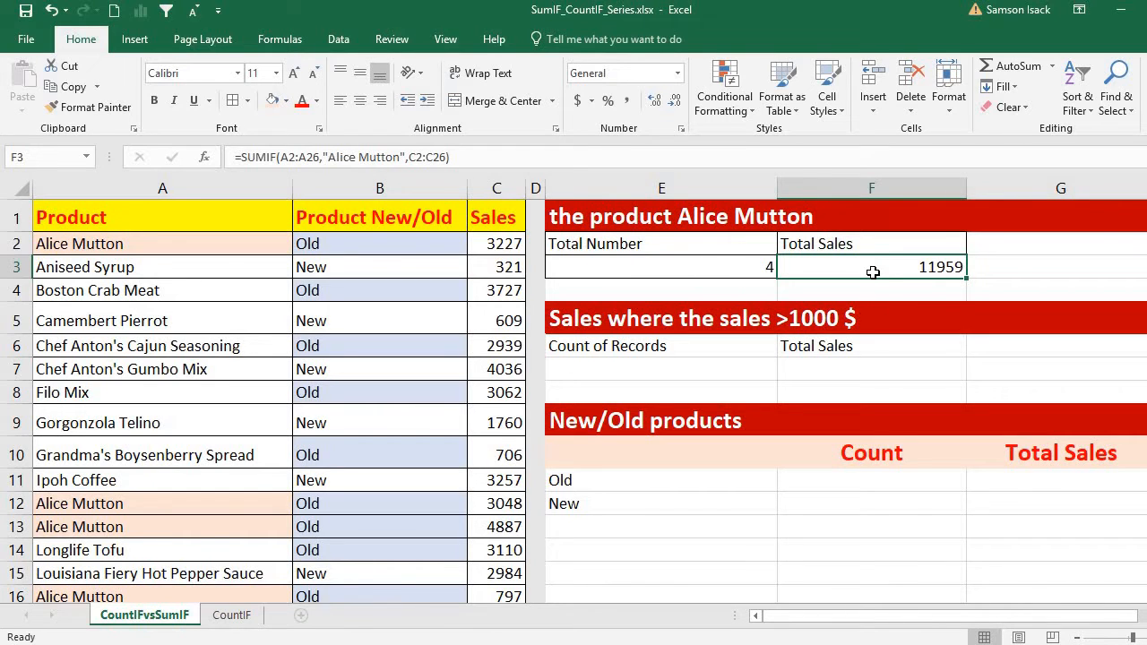
- Examine the headings and blank result cells of the sales >1000 $ section and find sales values below 1000 in column C
click(718, 346)
click(711, 370)
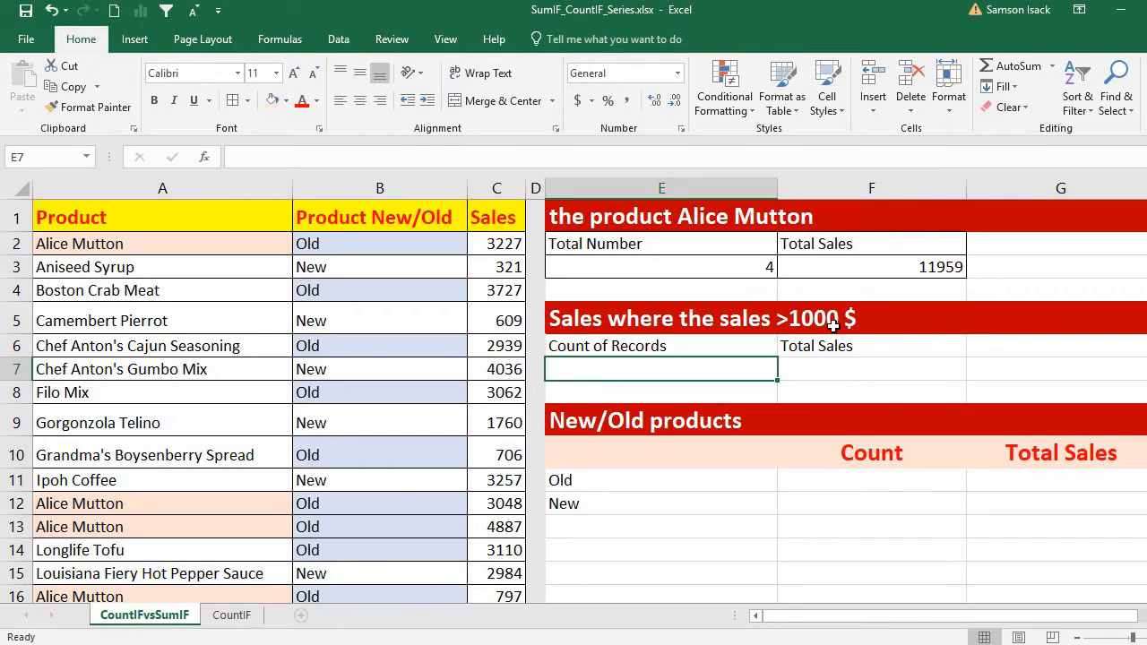
click(497, 269)
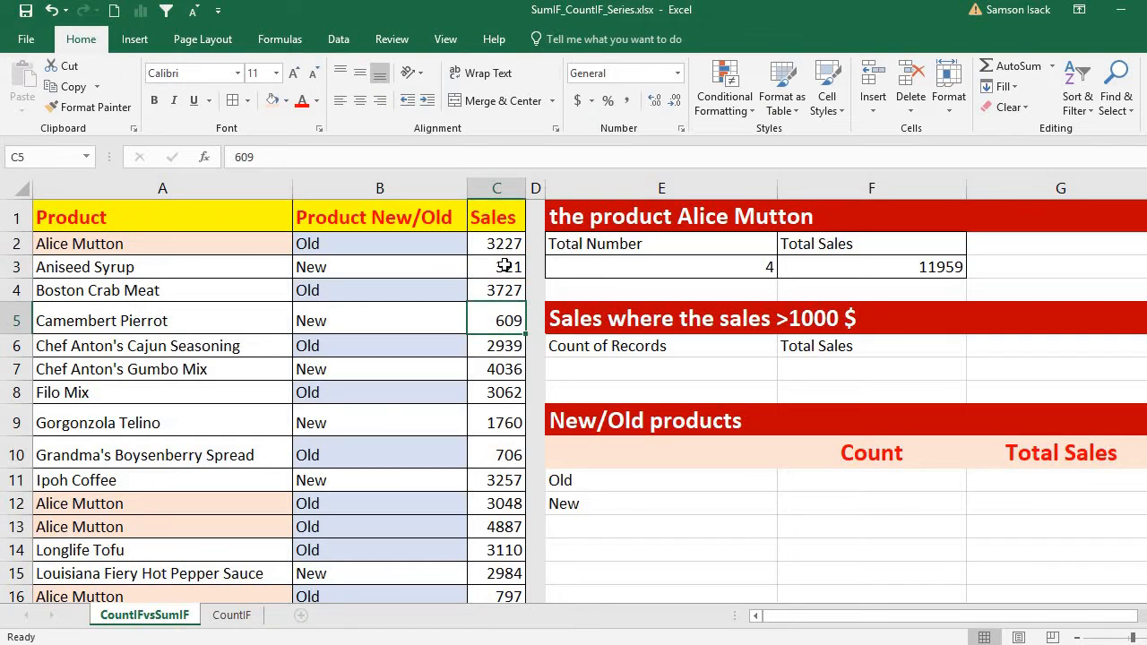
click(501, 319)
click(510, 266)
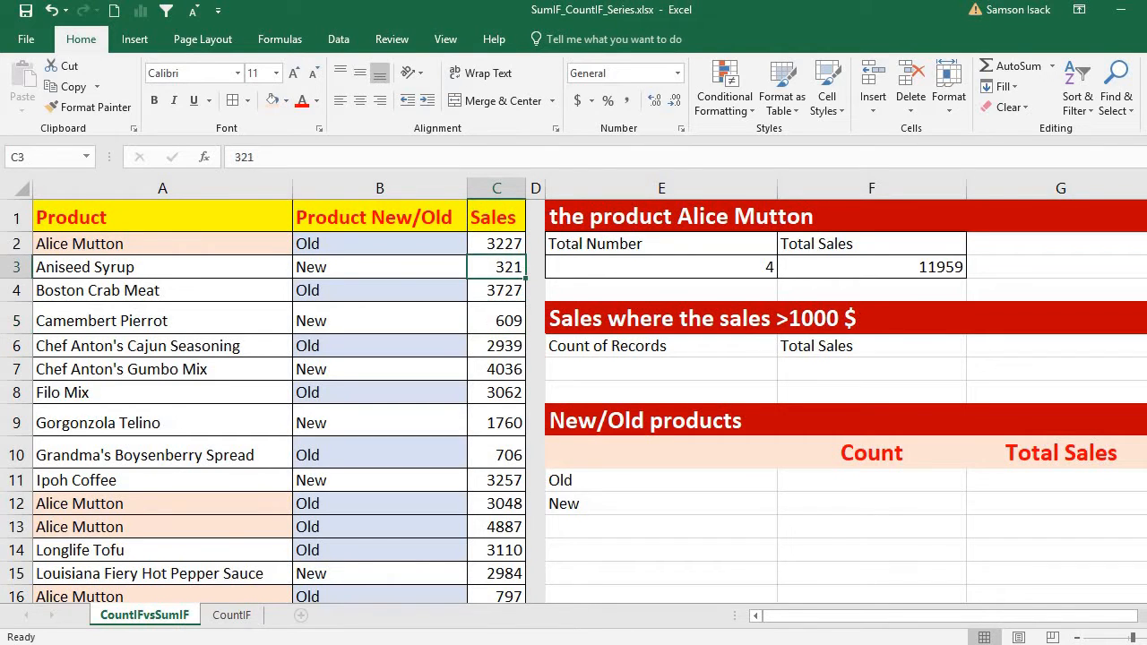
click(704, 352)
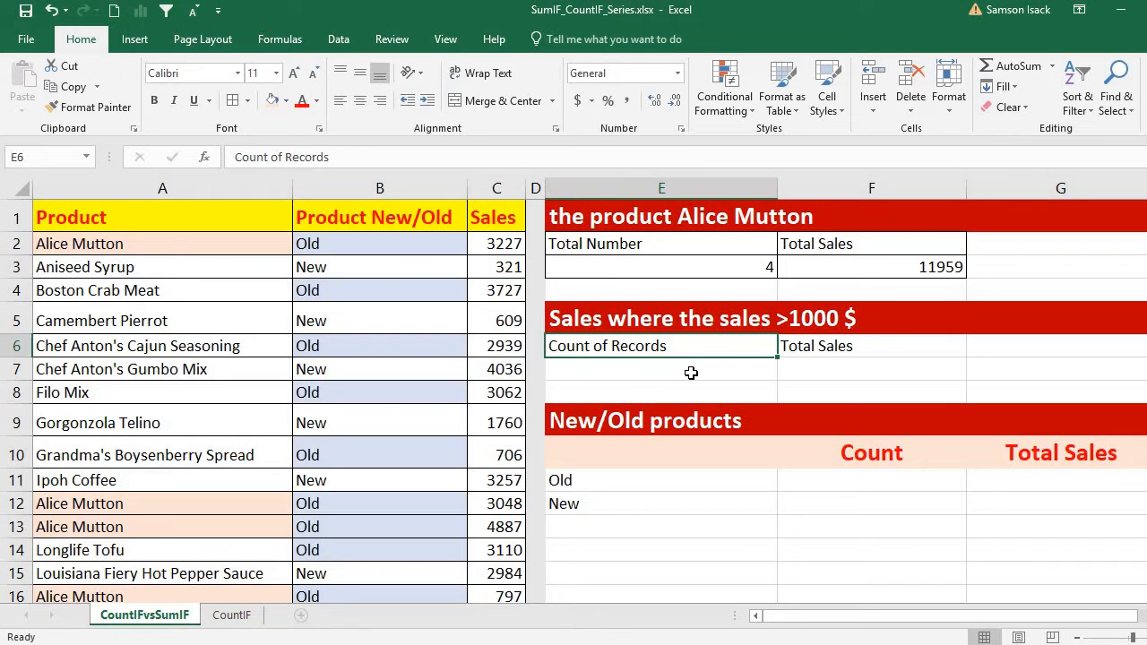
click(693, 367)
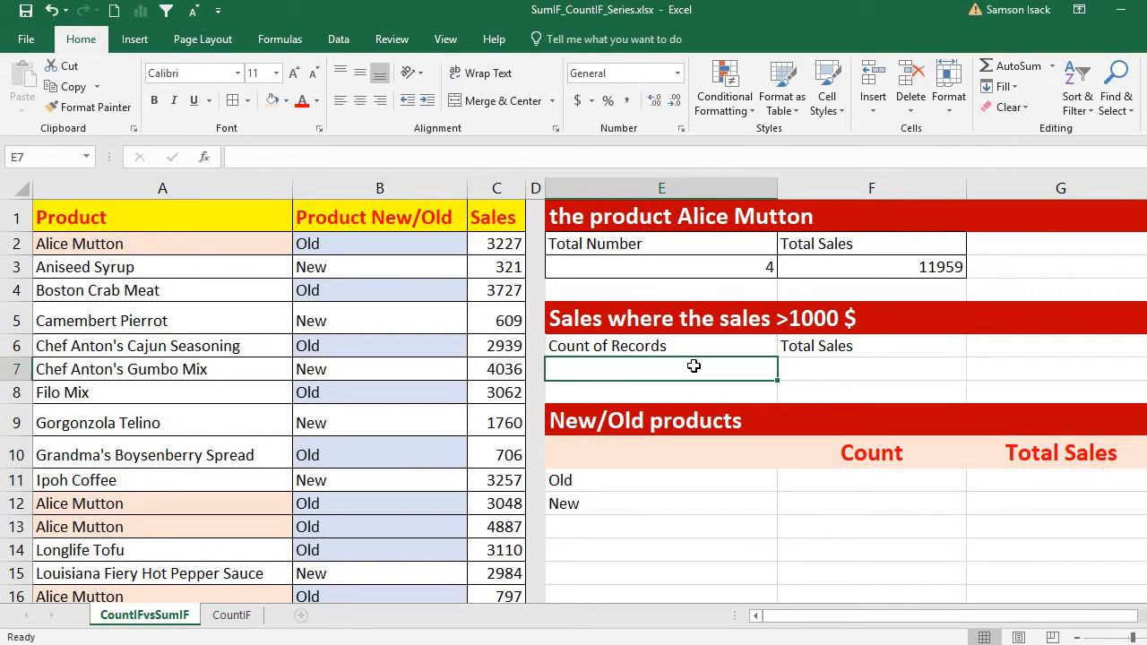
click(910, 372)
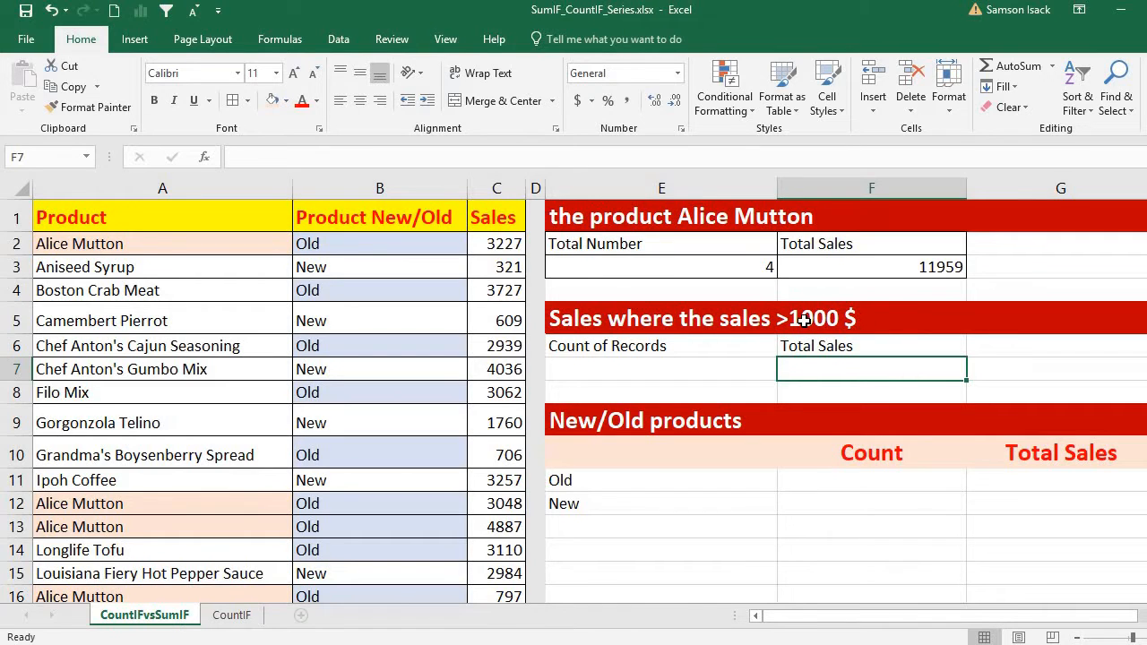
- Count the records with sales above 1000 in cell E7 with the formula =COUNTIF(C2:C26,">1000")
click(725, 370)
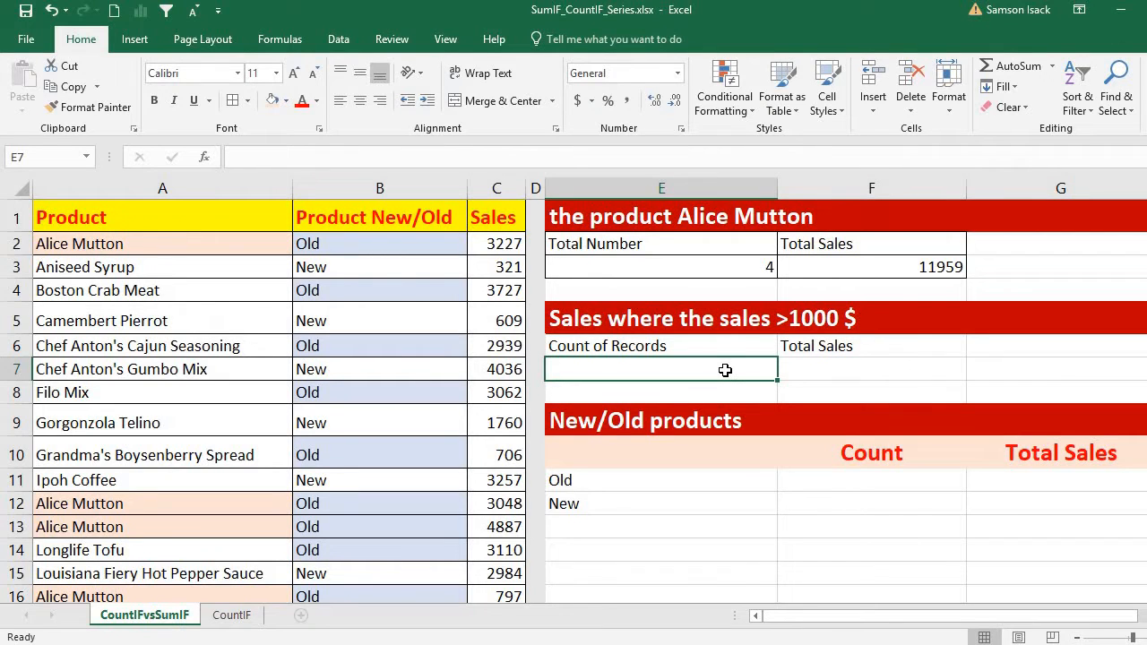
text(=)
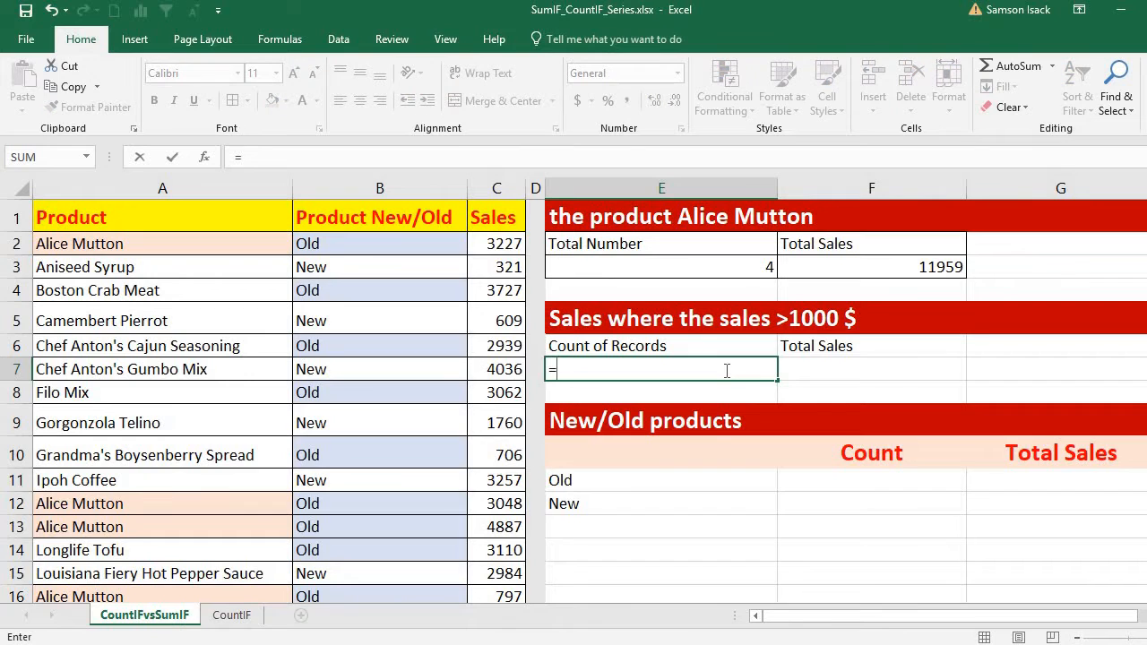
text(Cou)
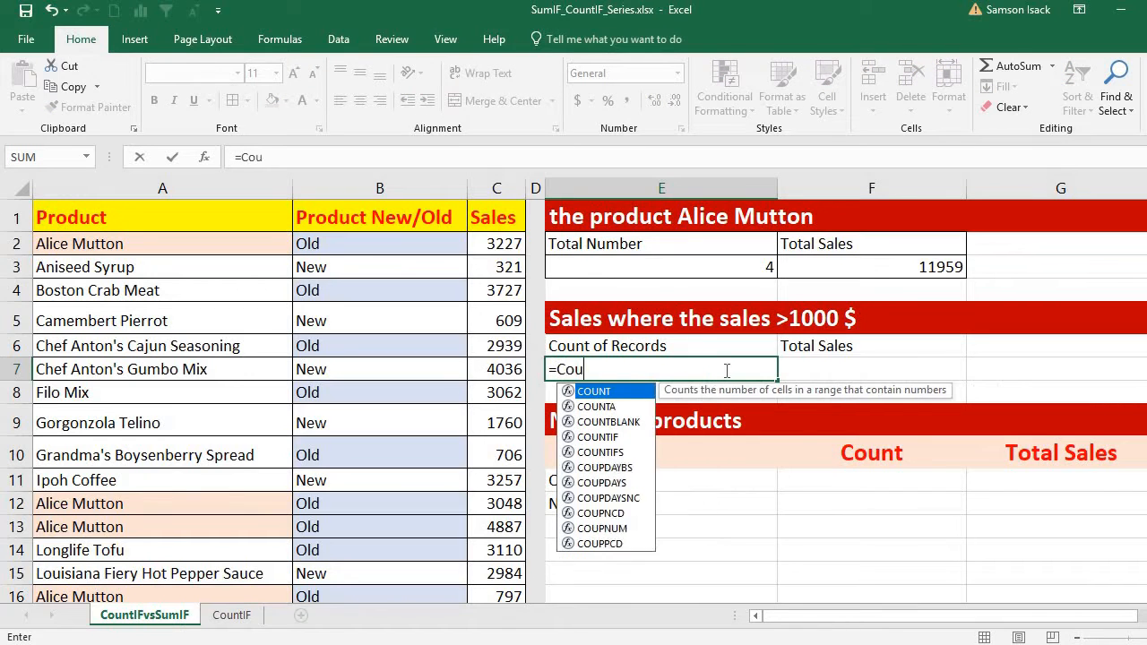
text(ntIF()
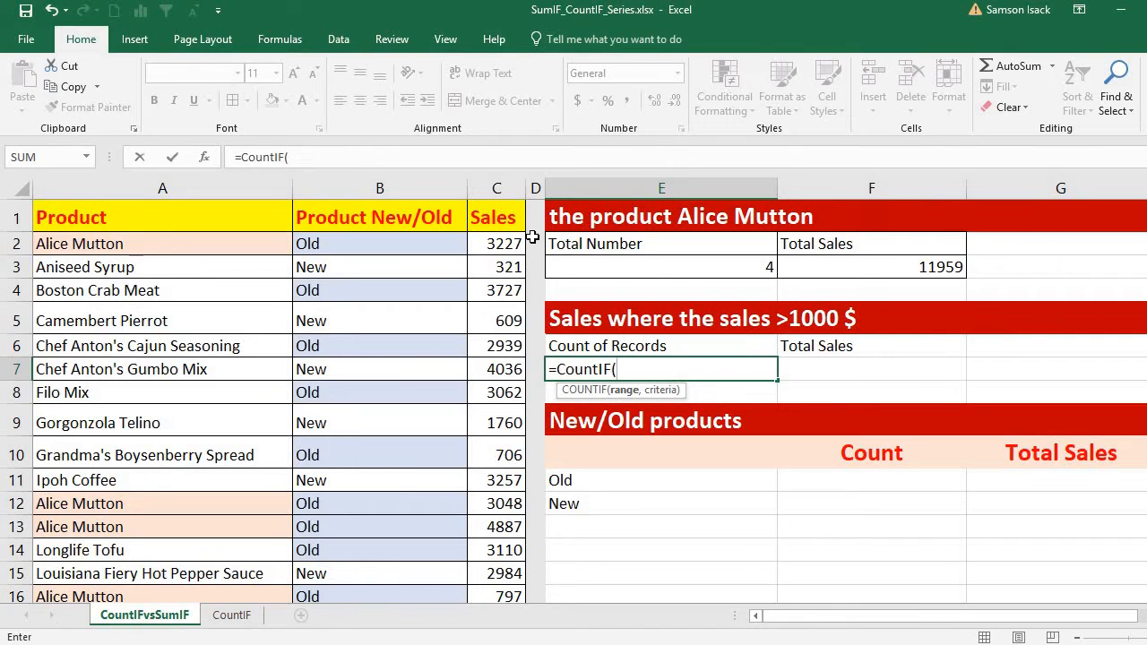
drag(507, 244, 507, 560)
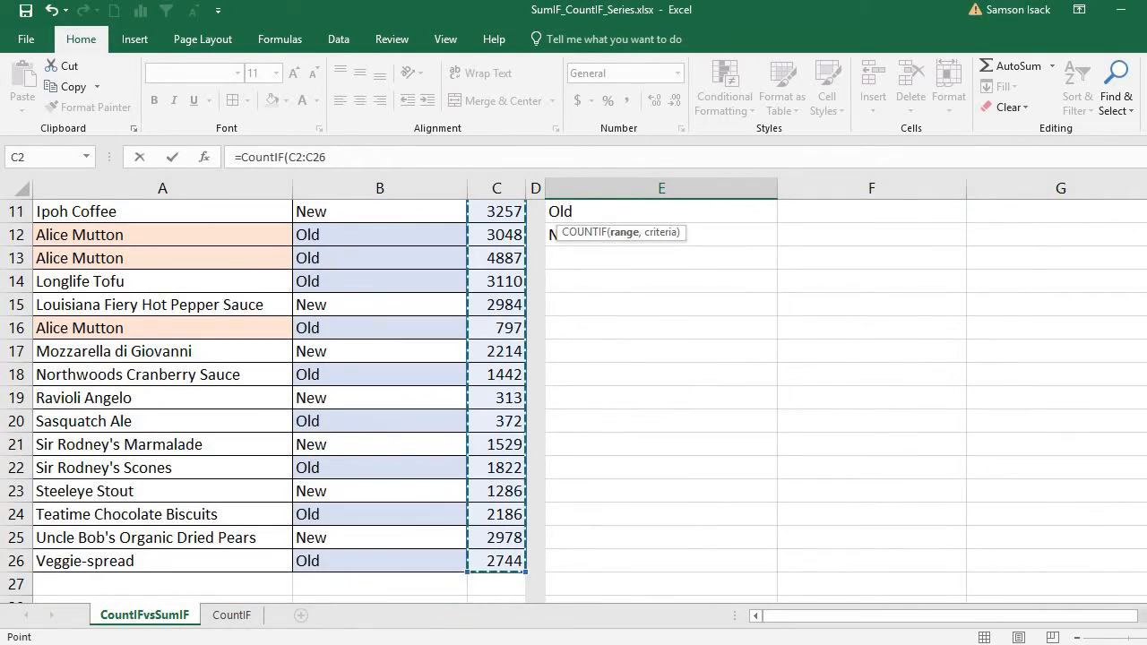
scroll(661, 404, up, 4)
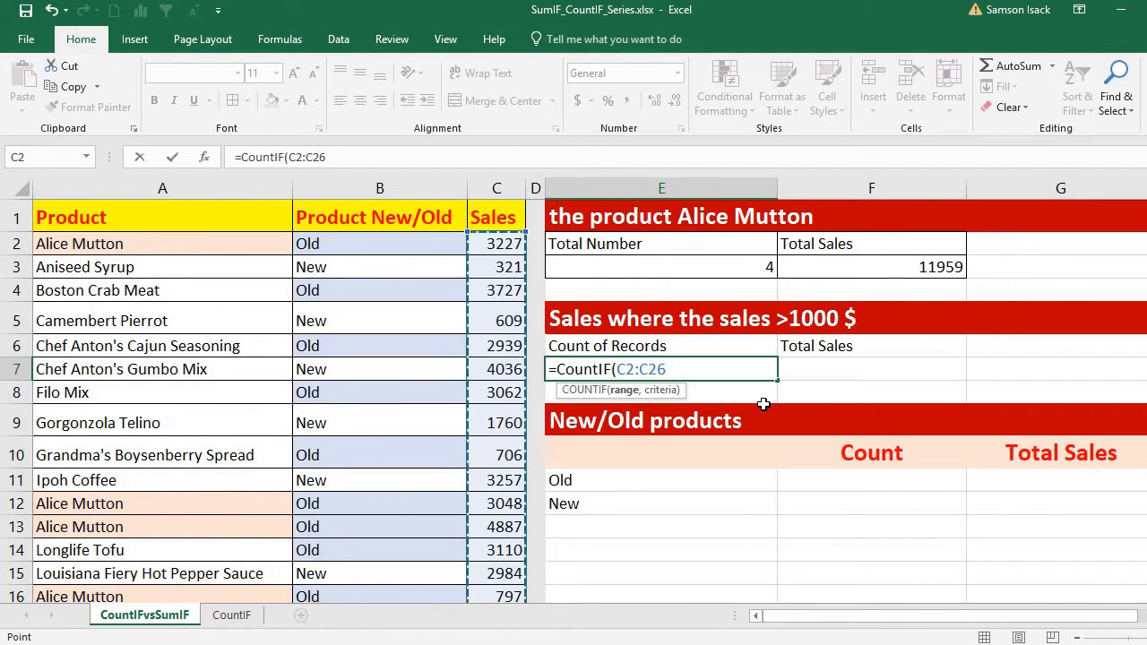
text(,">10)
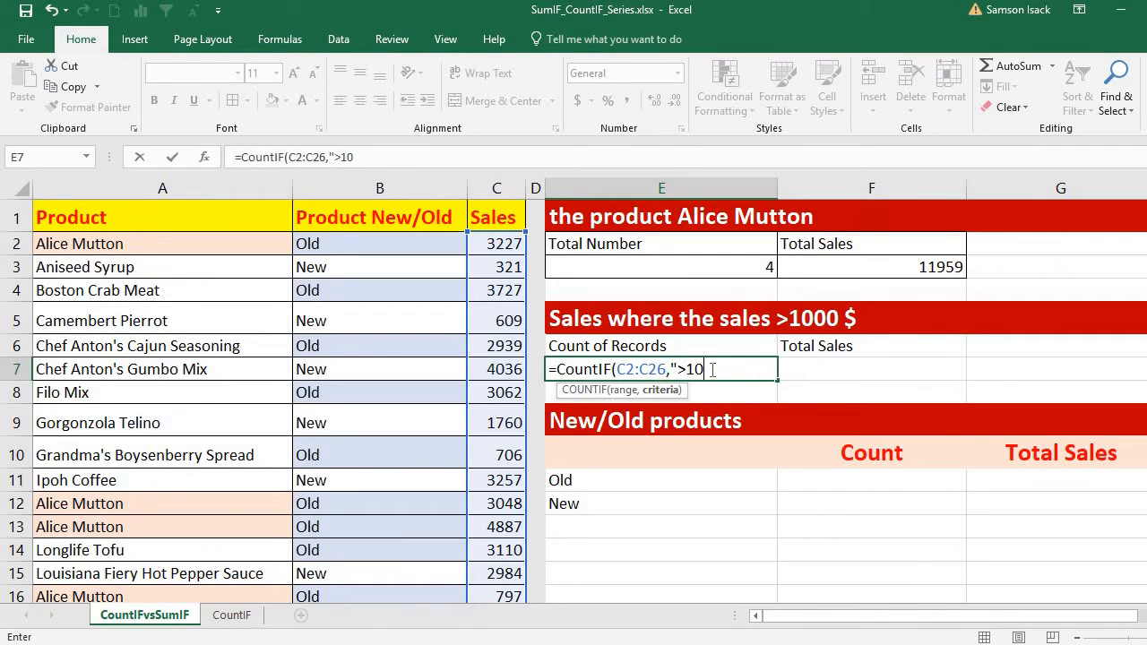
text(0",)
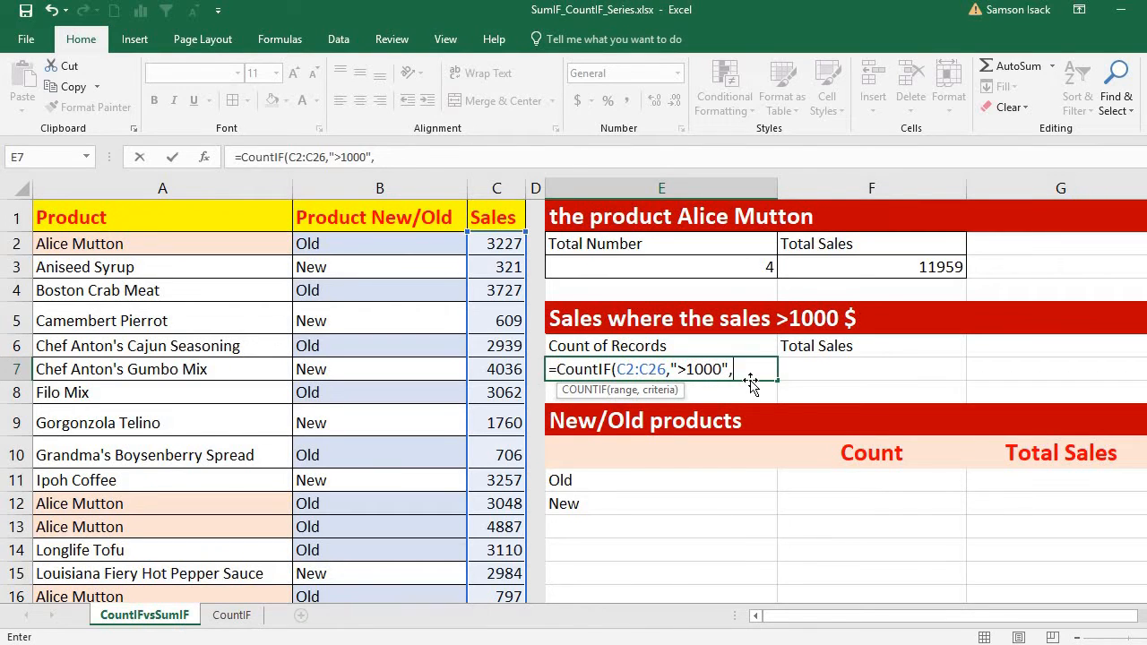
key(BackSpace)
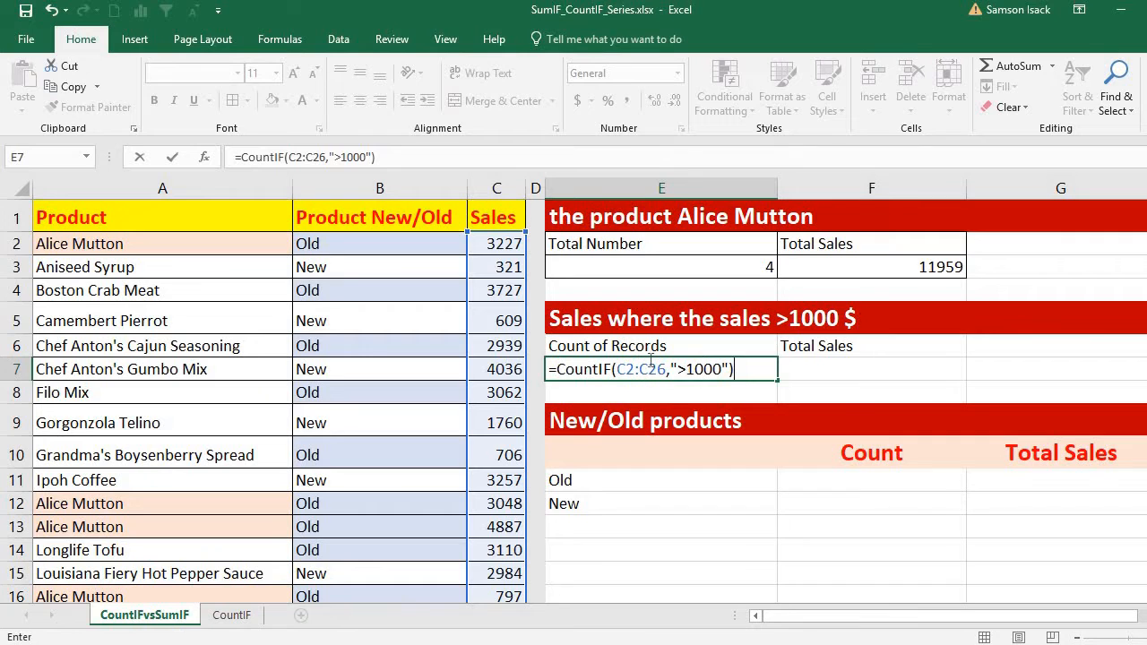
key(Return)
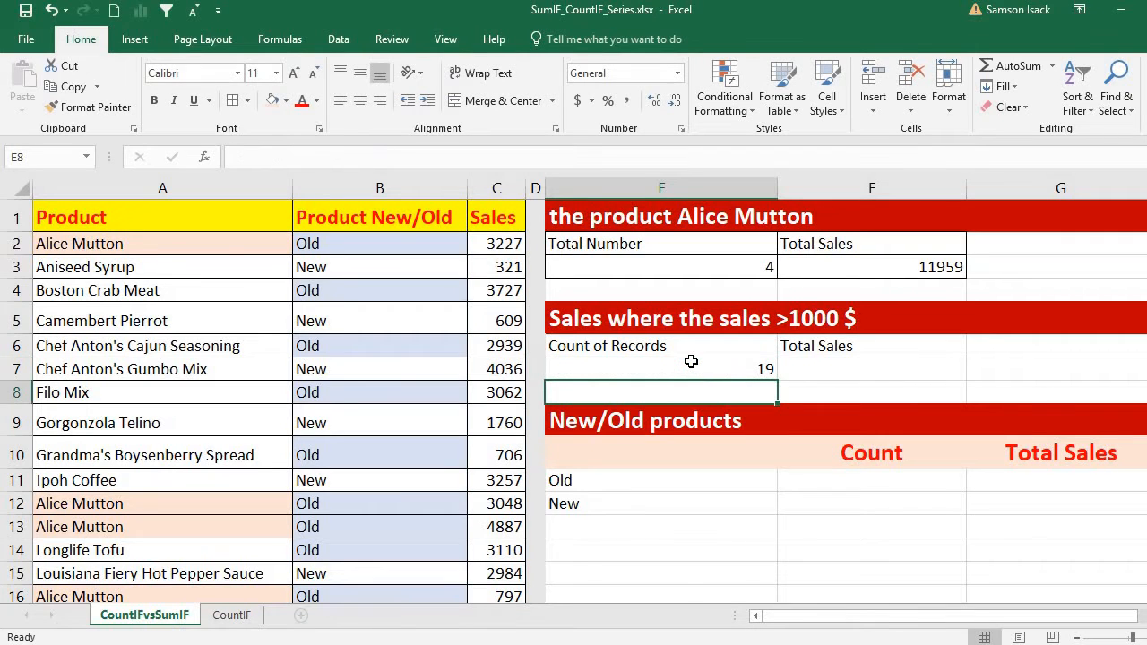
click(704, 365)
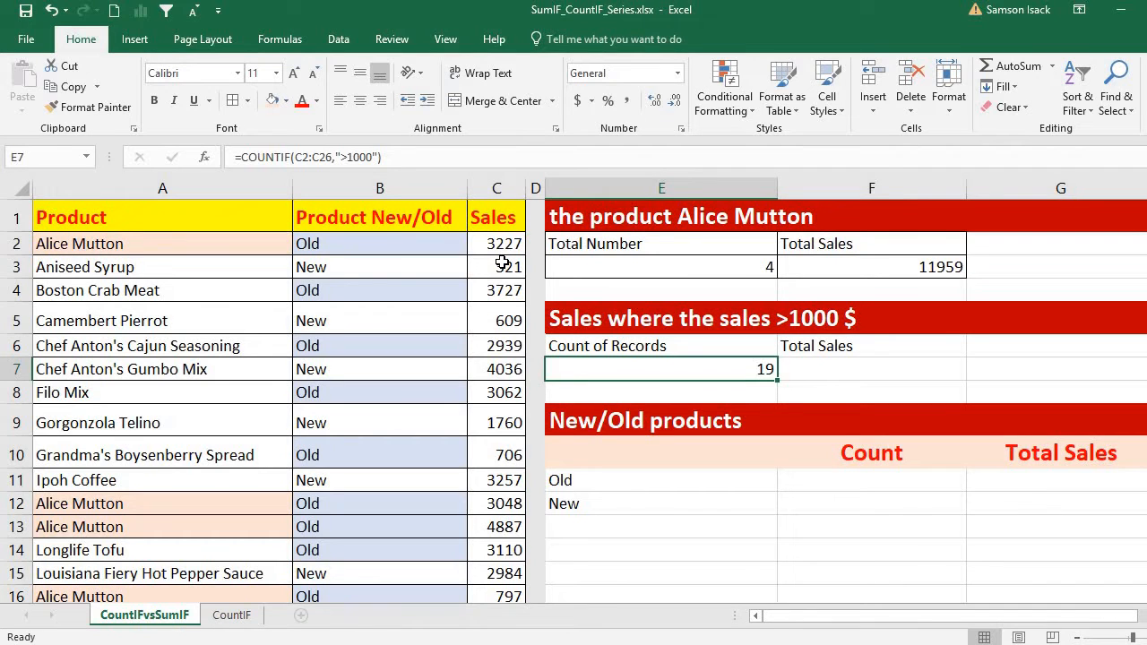
- Total the sales above 1000 in cell F7 with the formula =SUMIF(C2:C26,">1000")
click(812, 370)
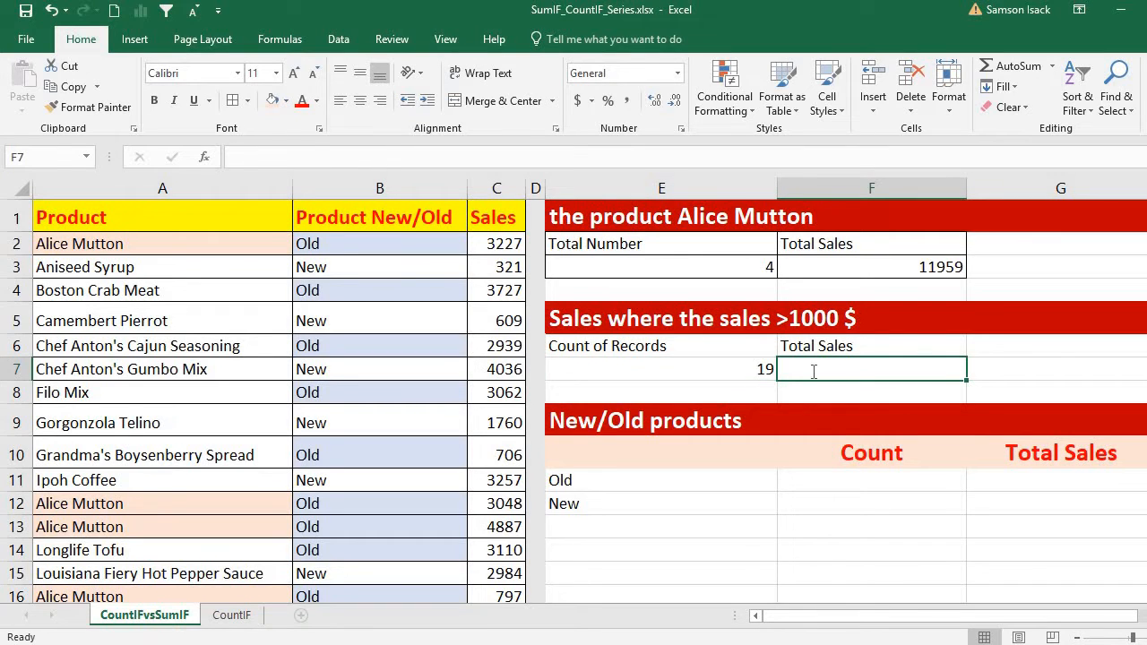
text(=SUM)
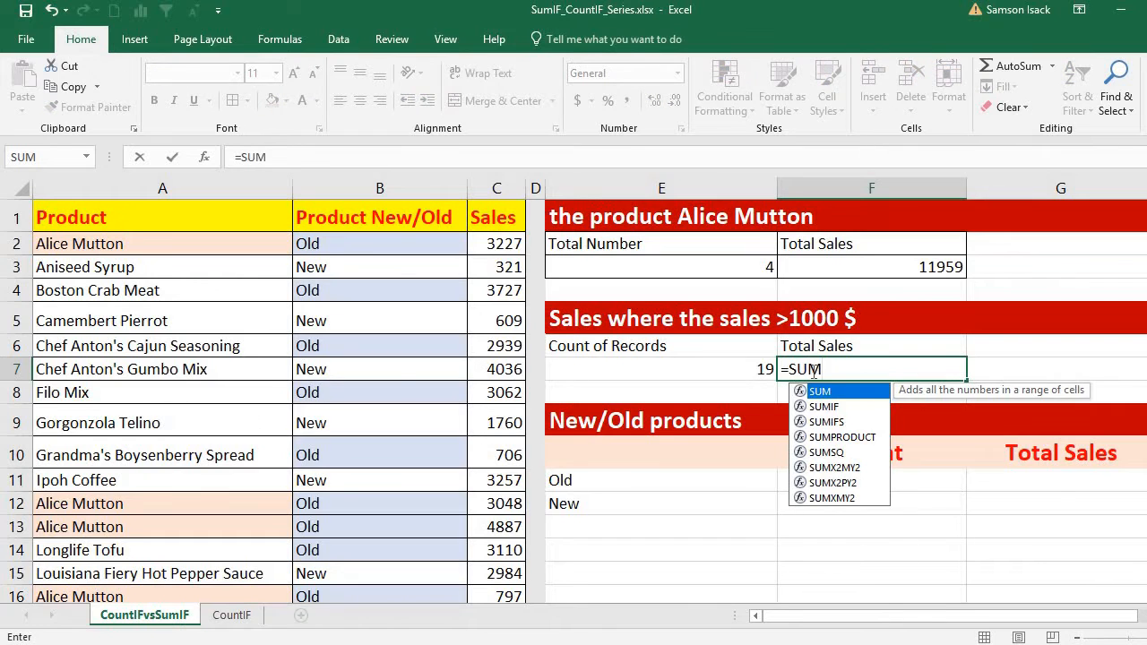
text(IF()
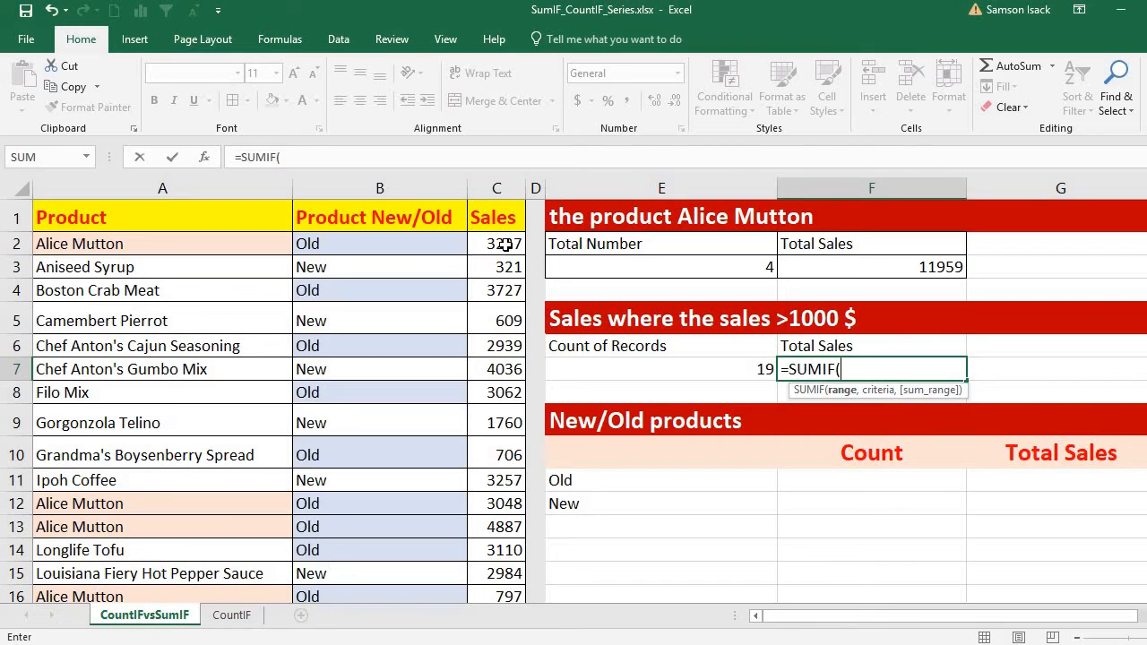
drag(505, 244, 509, 564)
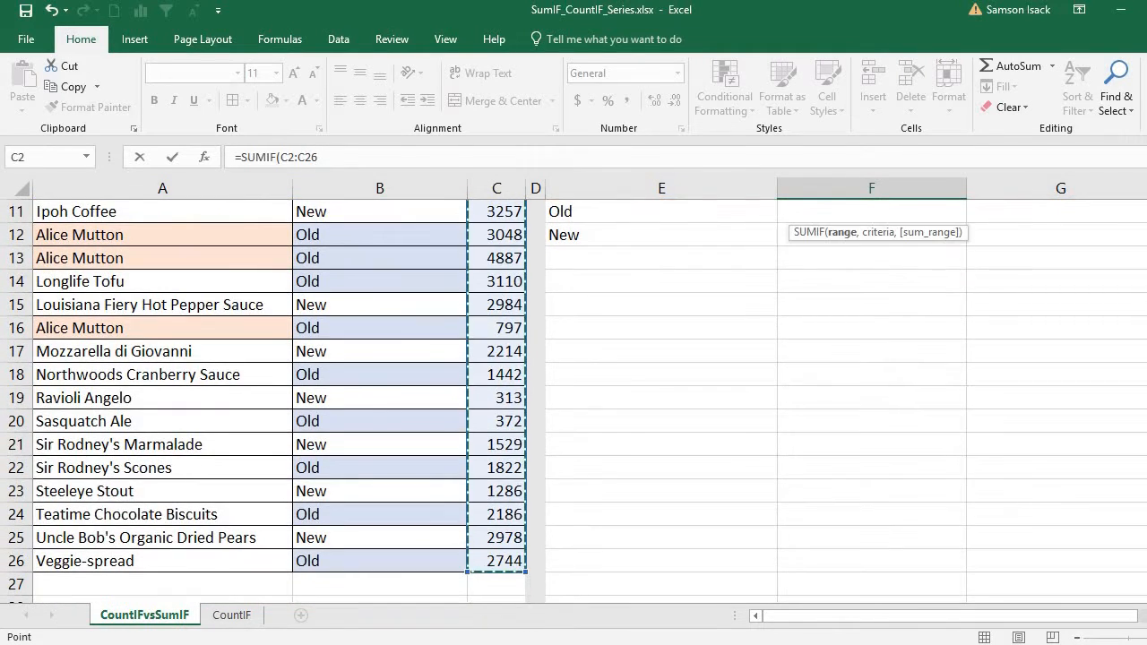
scroll(509, 564, up, 3)
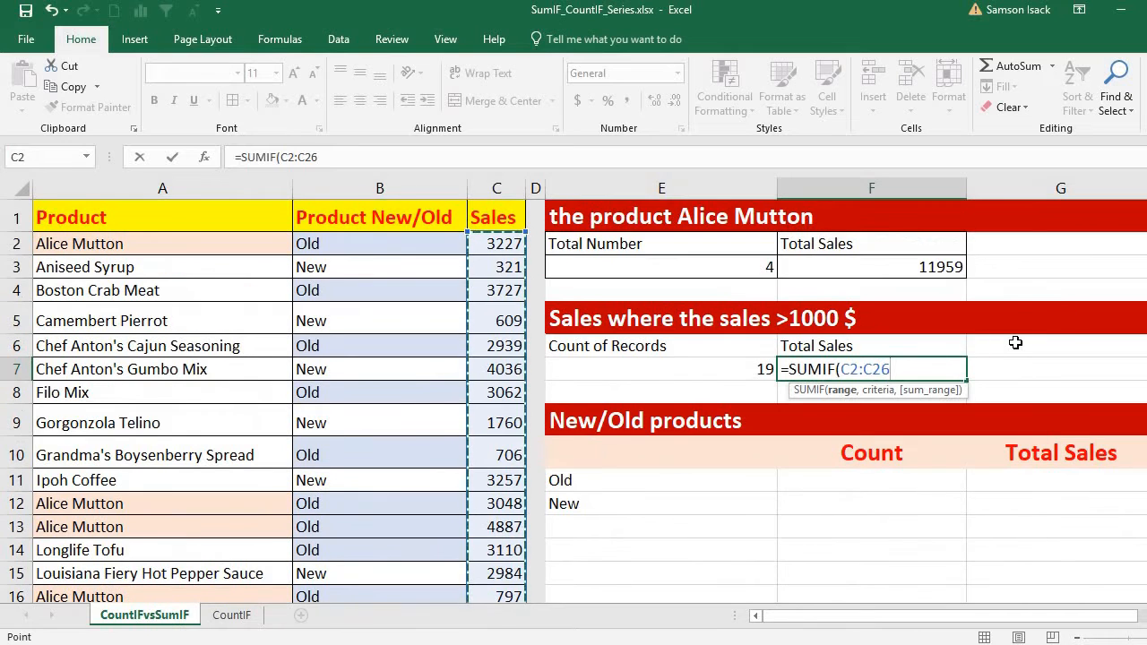
text(,)
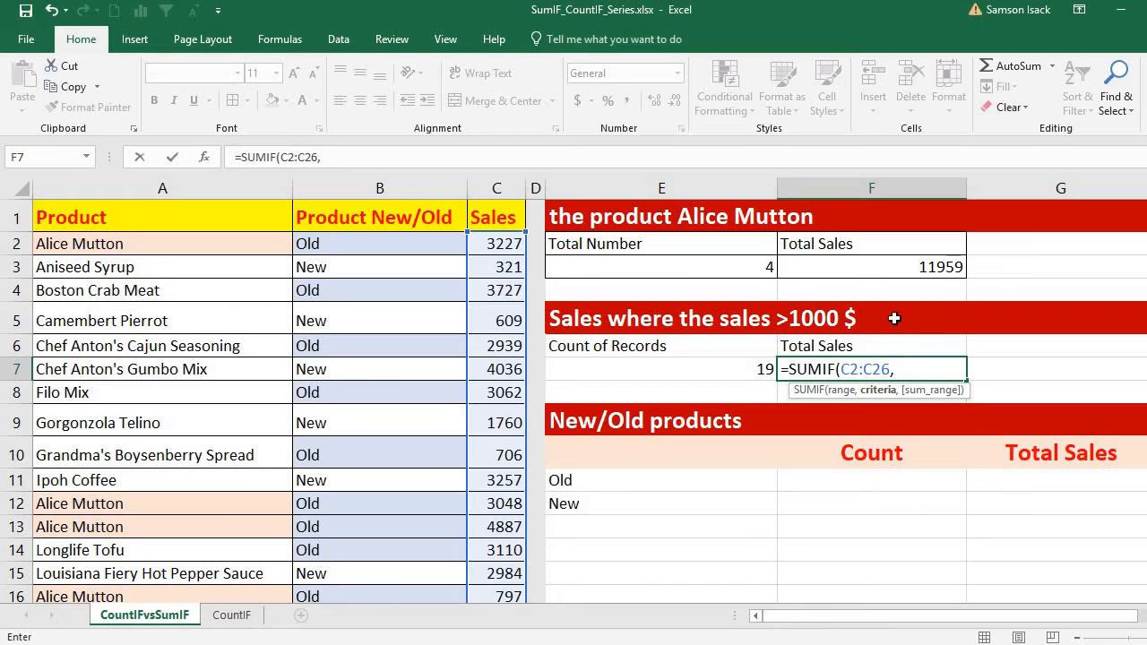
text(")
text(>1000)
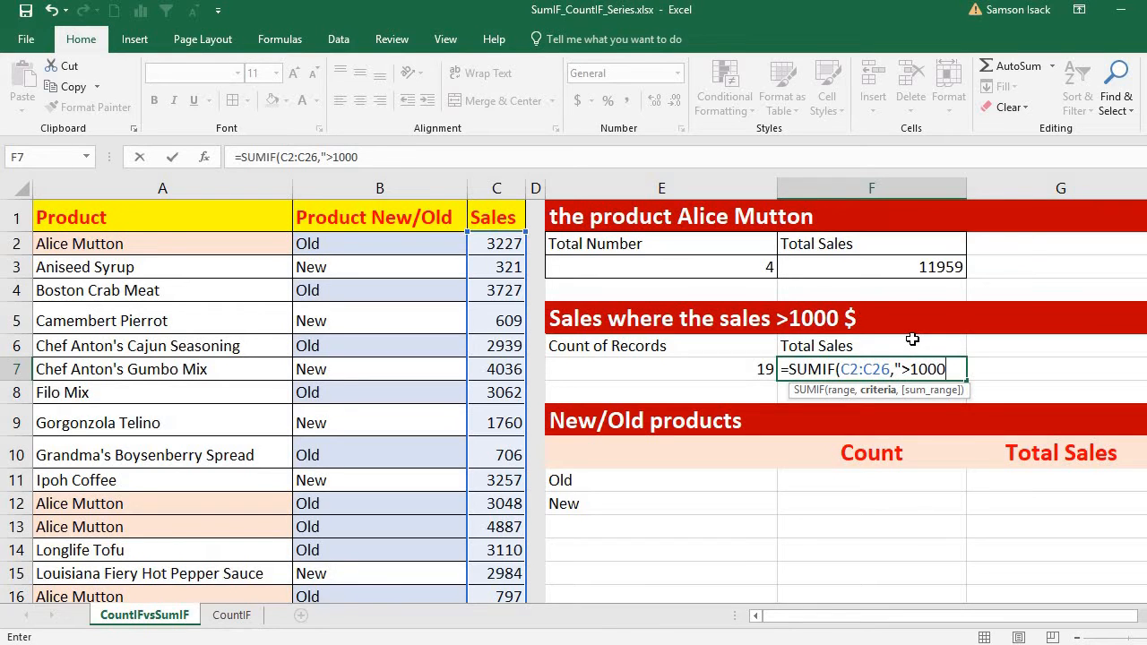
text(")
text())
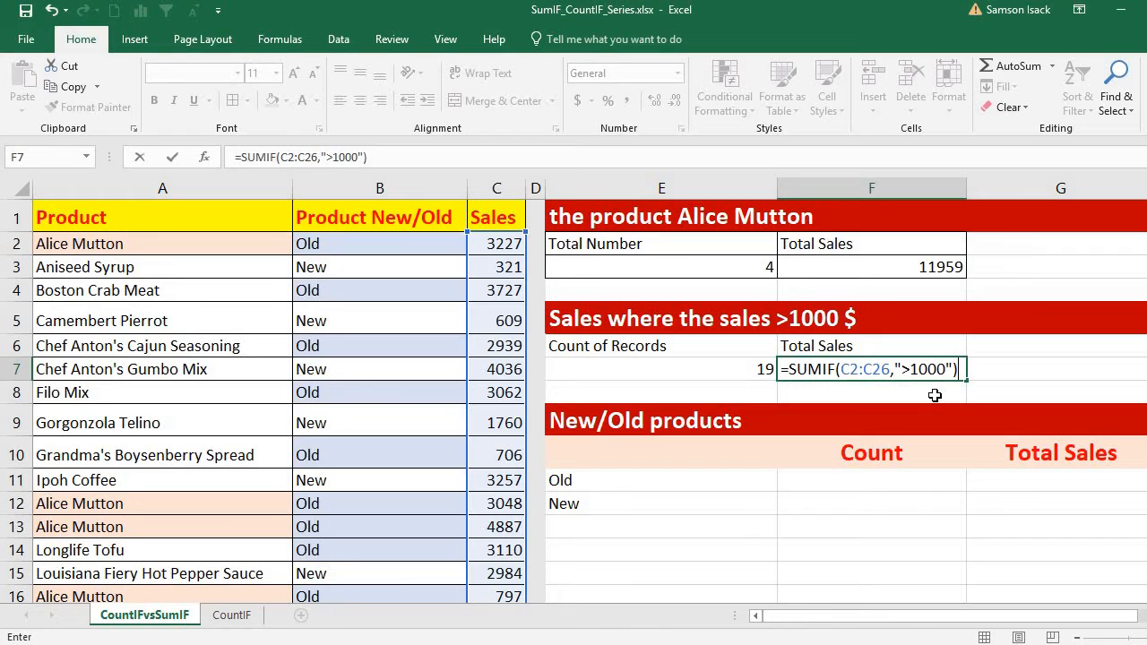
key(Return)
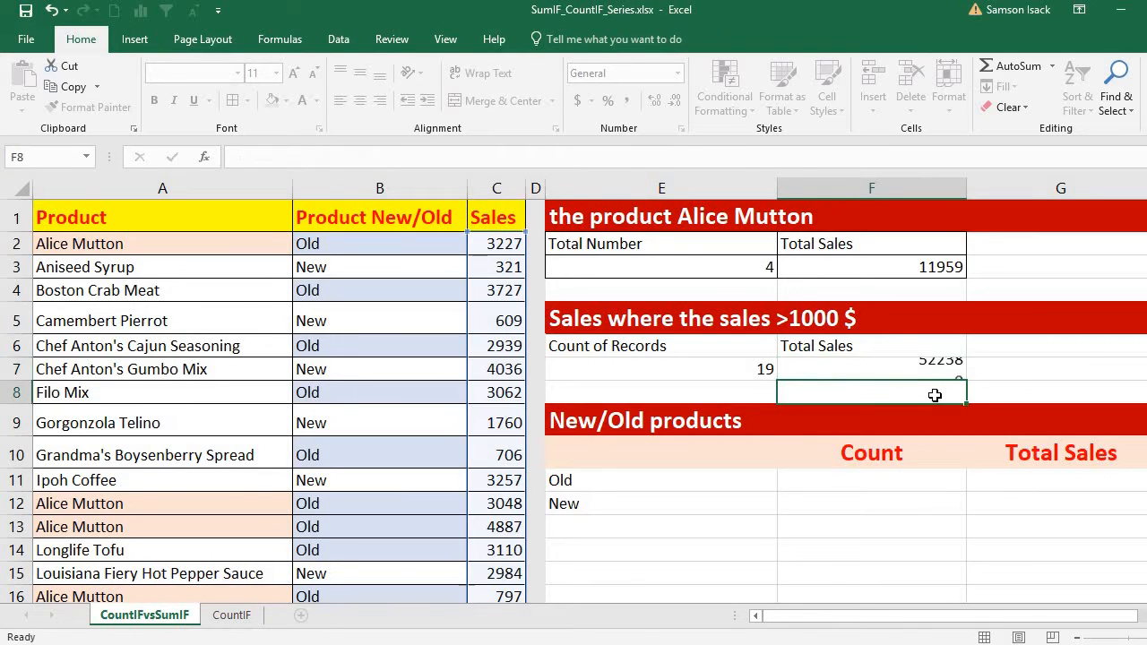
- Apply All Borders to the sales >1000 $ summary cells E6:F7
click(944, 367)
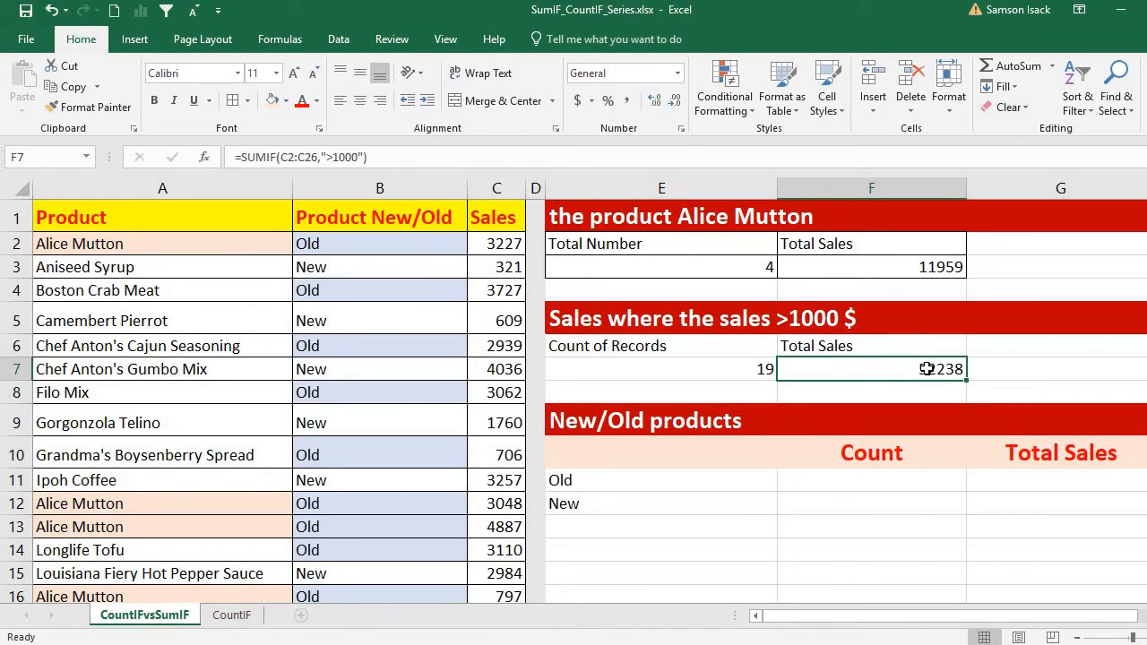
drag(732, 358, 679, 347)
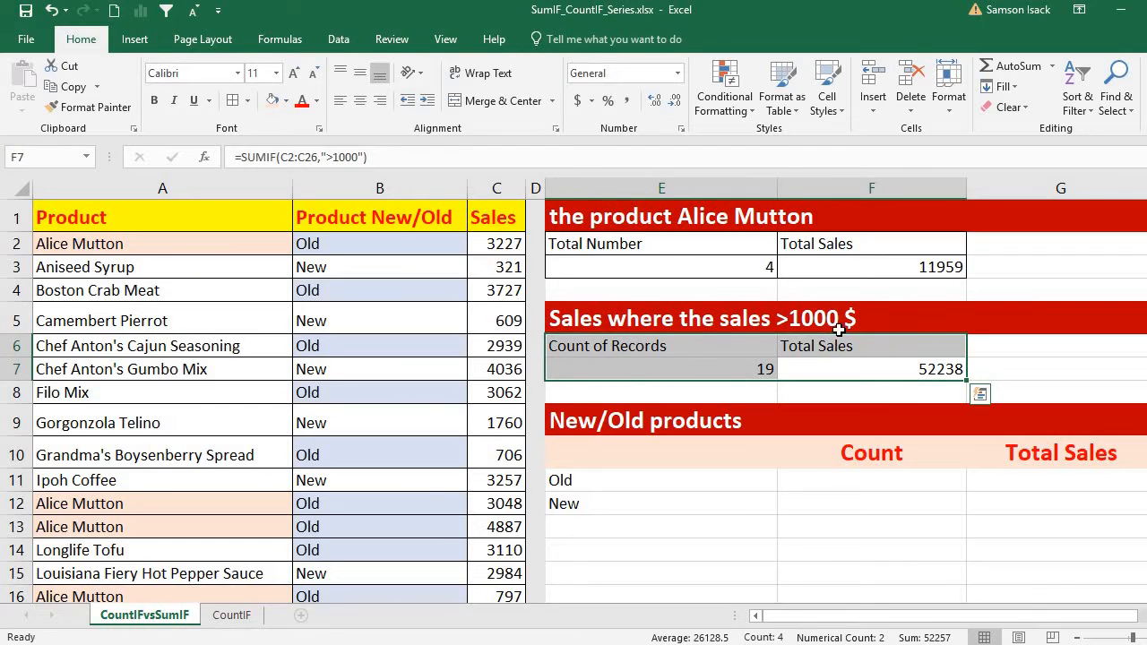
click(233, 103)
click(999, 355)
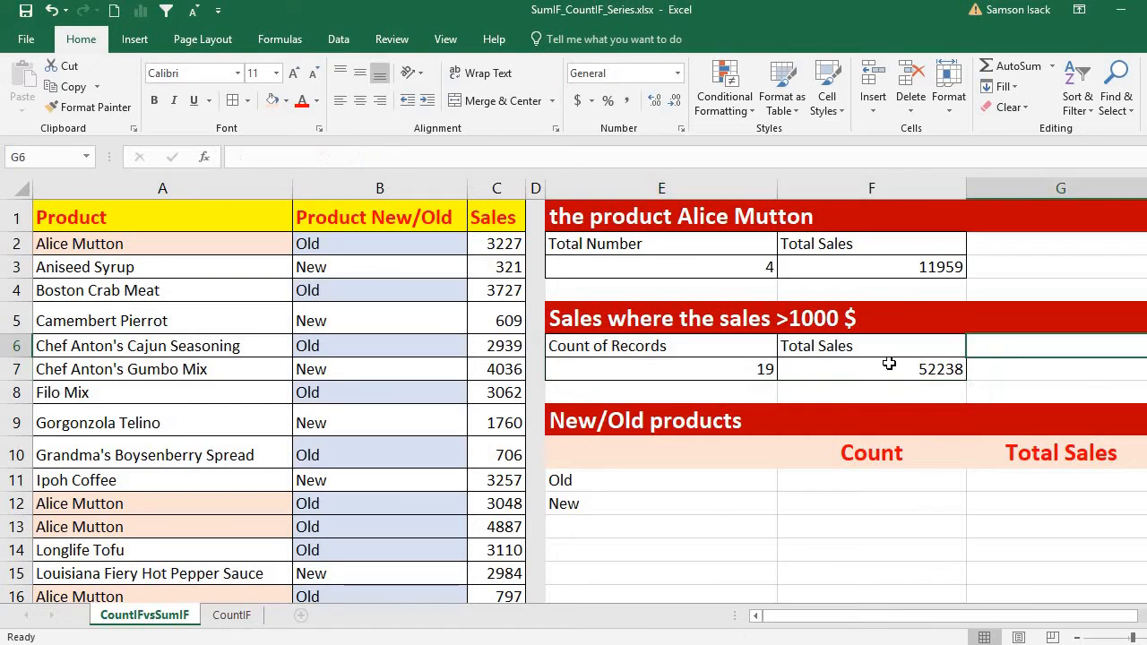
click(880, 371)
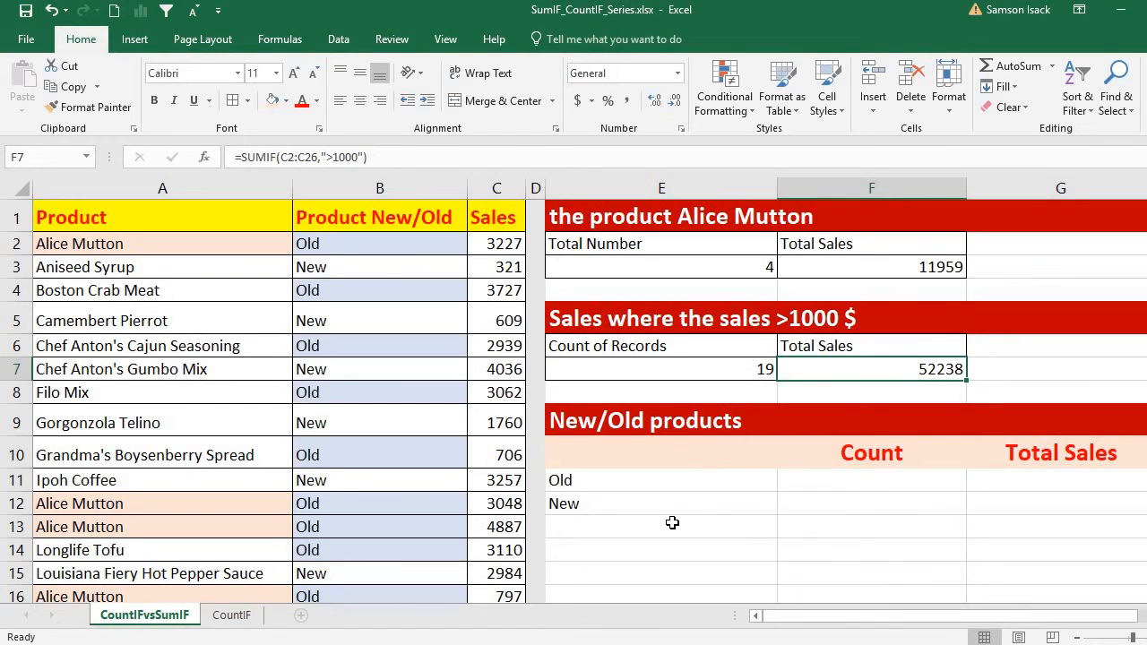
- Examine the Old and New rows of the New/Old products table and their blank Count and Total Sales cells
click(648, 479)
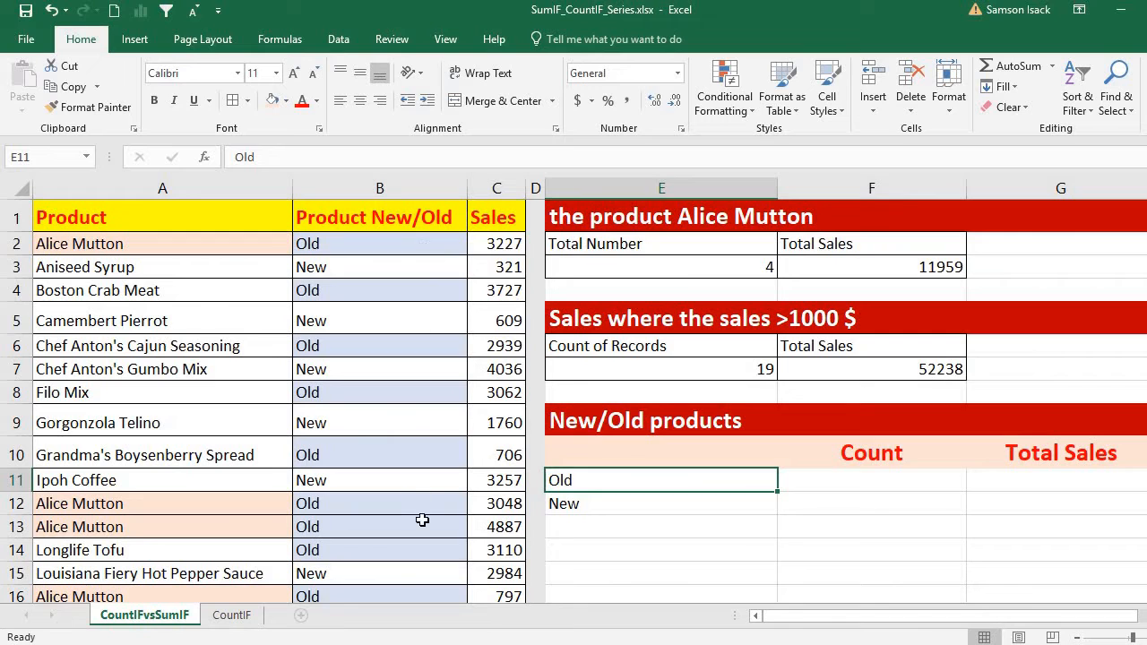
click(882, 479)
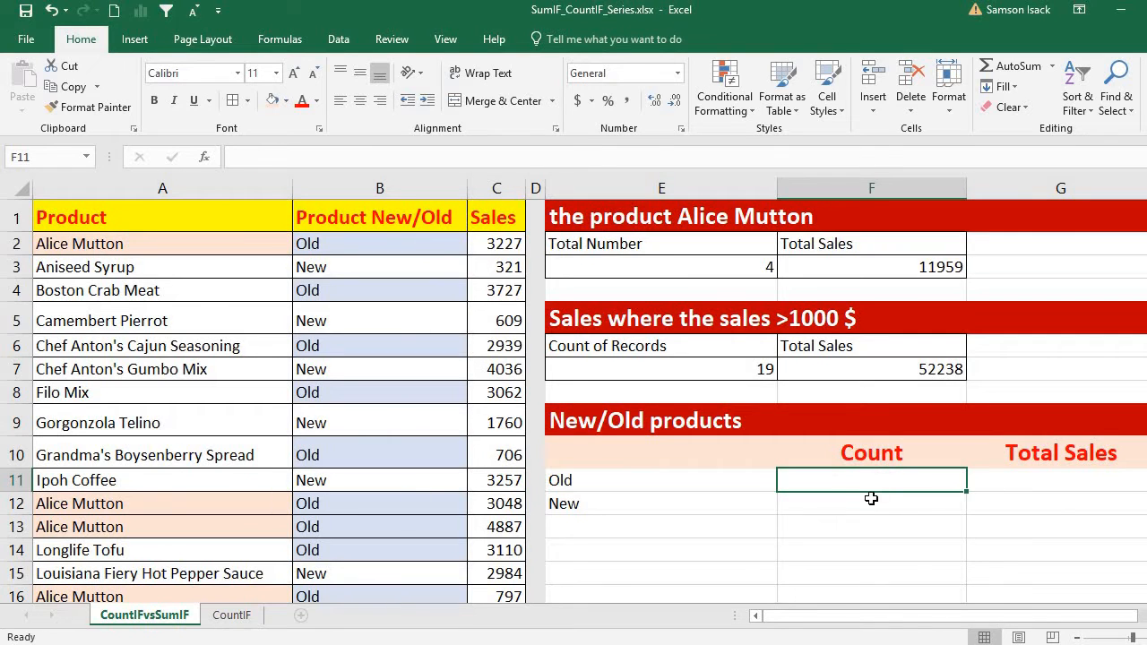
click(865, 506)
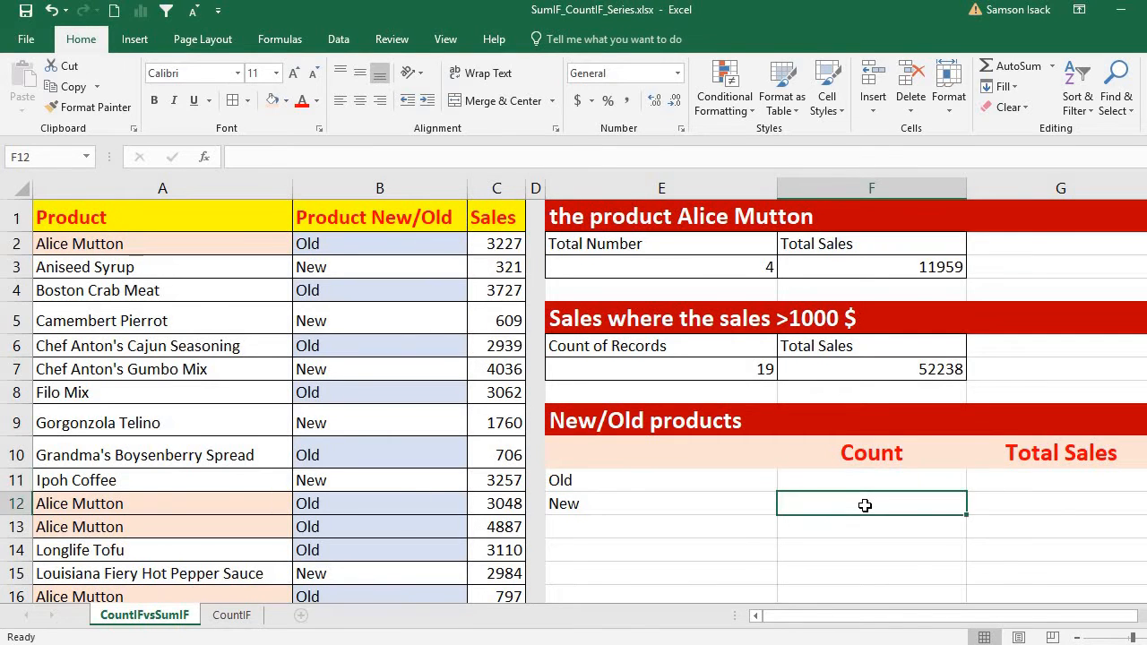
click(1033, 480)
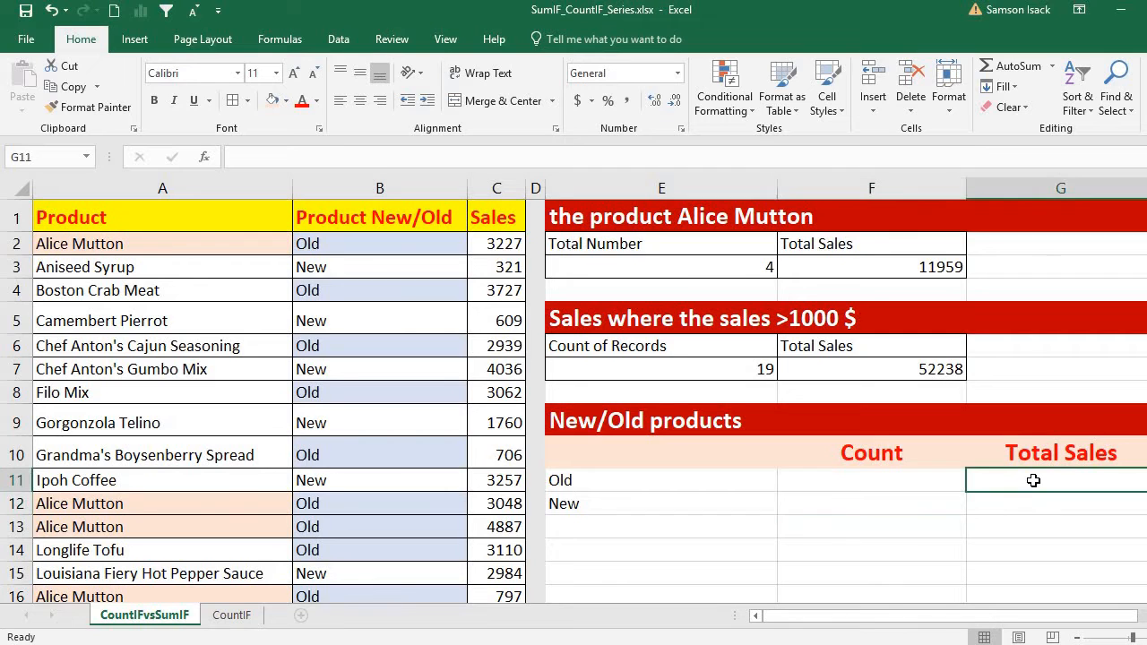
click(1022, 504)
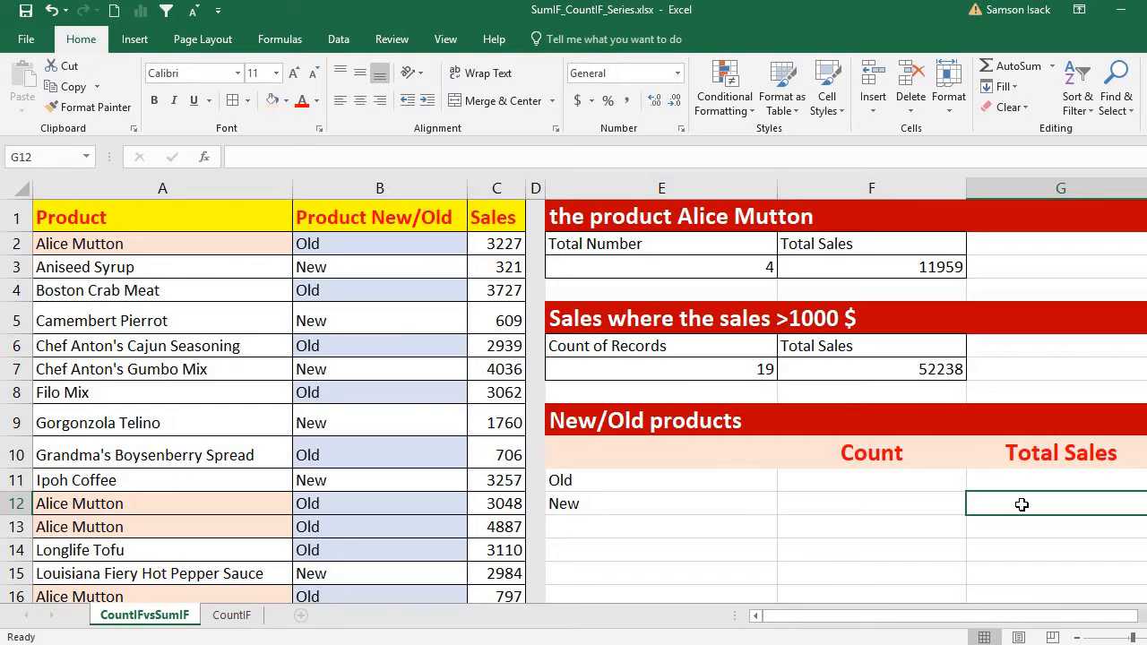
- Narrow column E, and count the Old products in cell F11 with the formula =COUNTIF(B2:B26,E11)
click(820, 483)
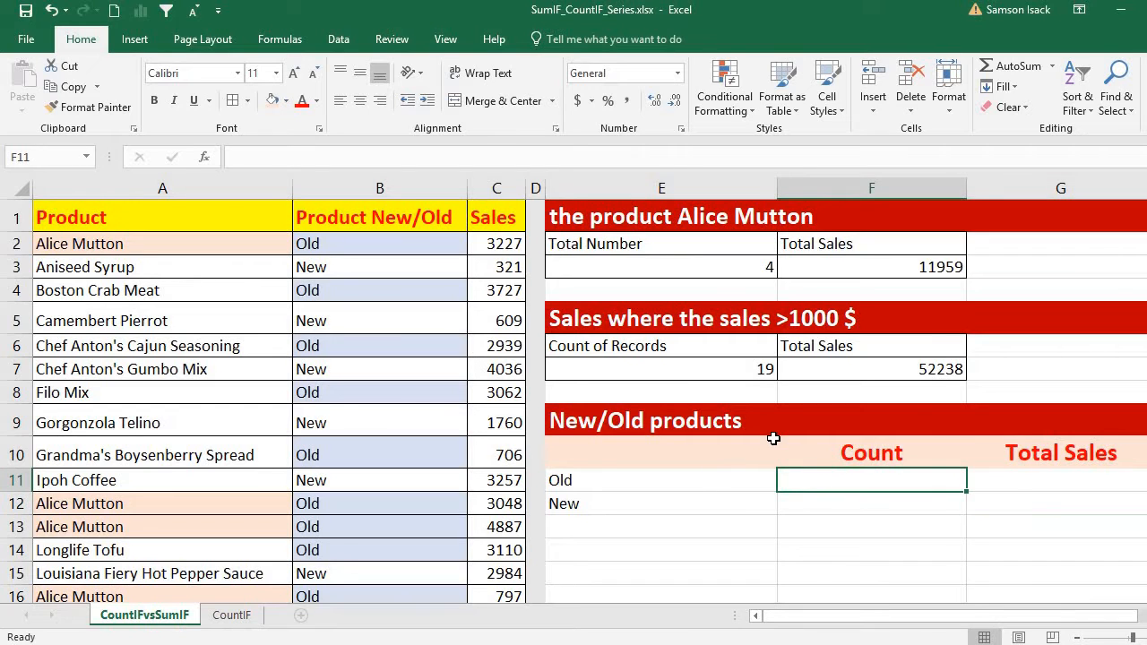
drag(783, 188, 712, 188)
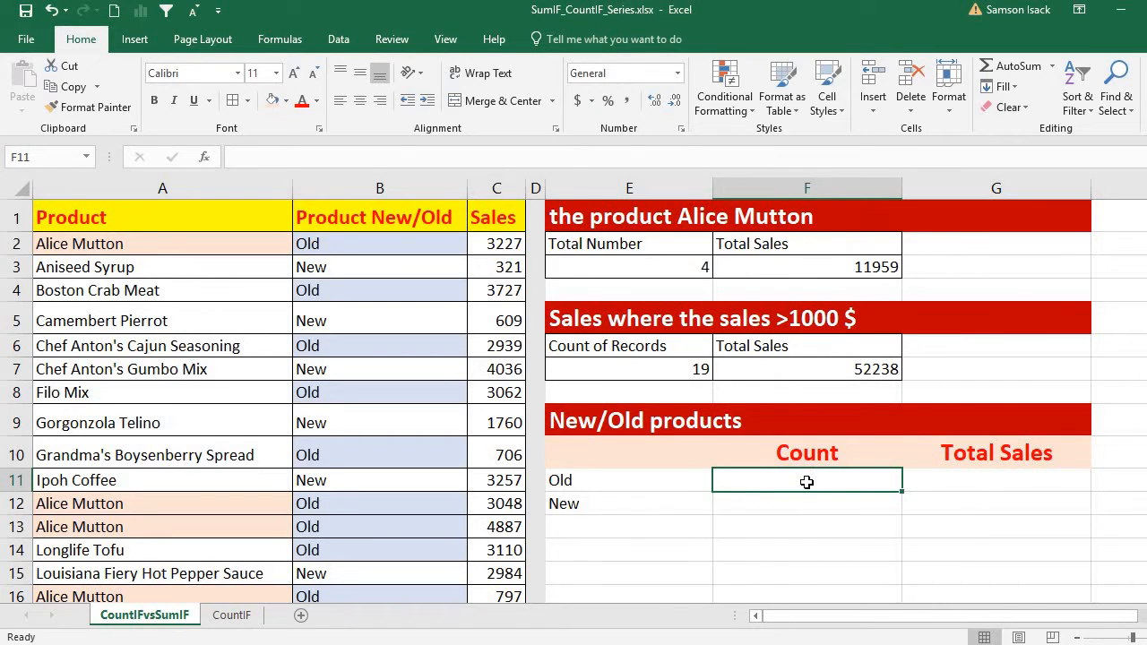
text(=)
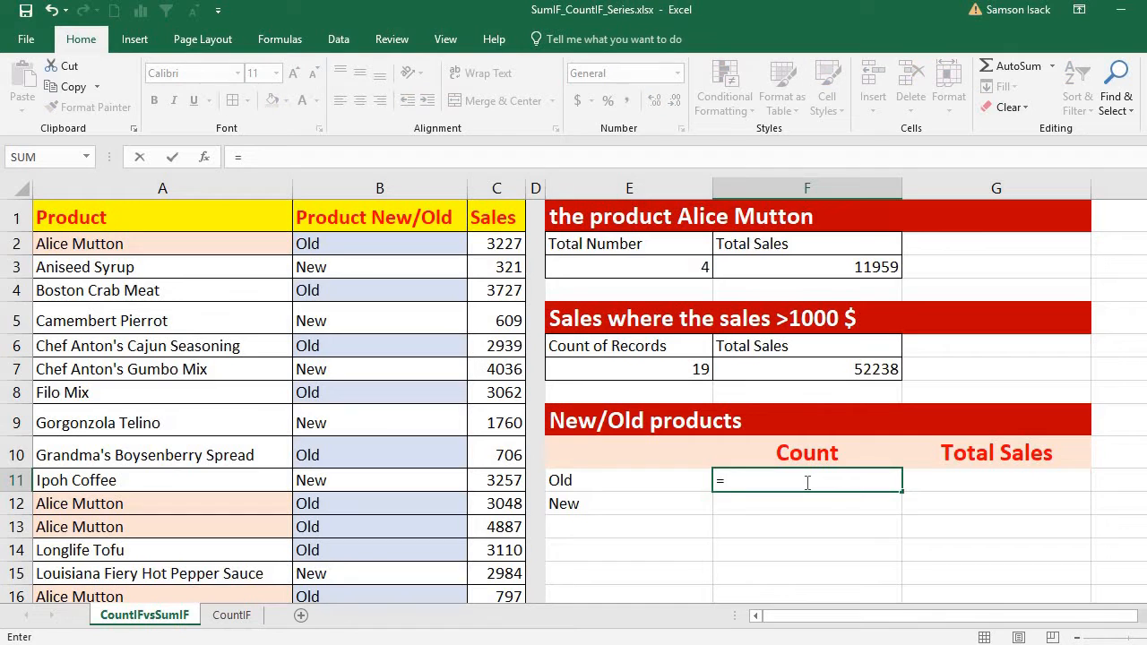
text(Count)
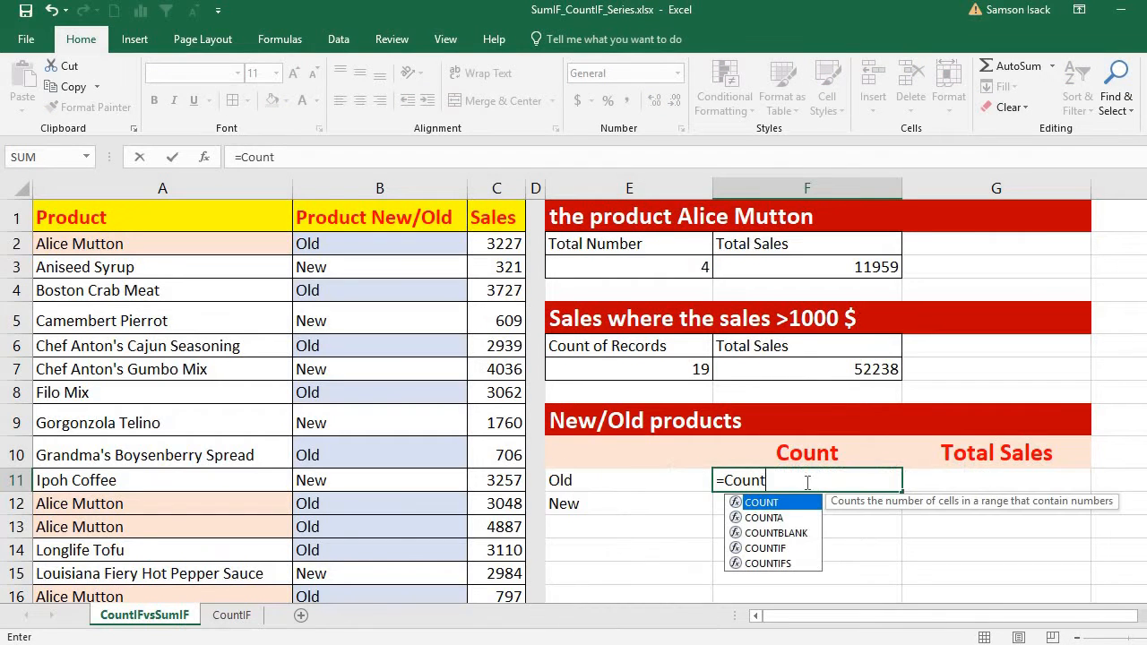
text(I)
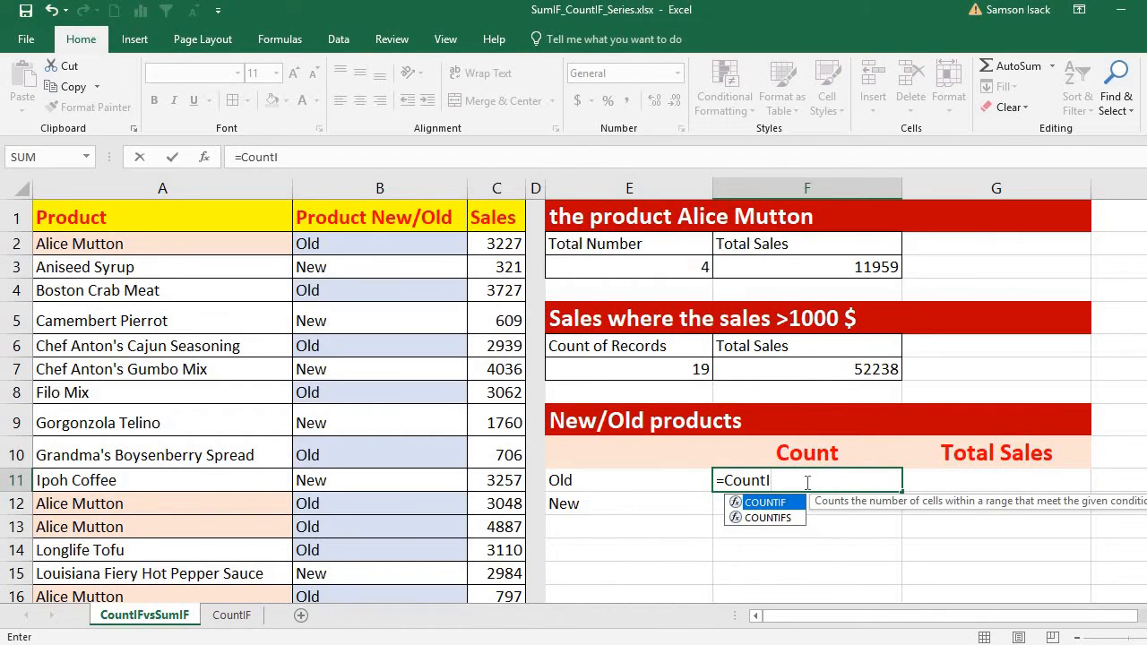
text(F()
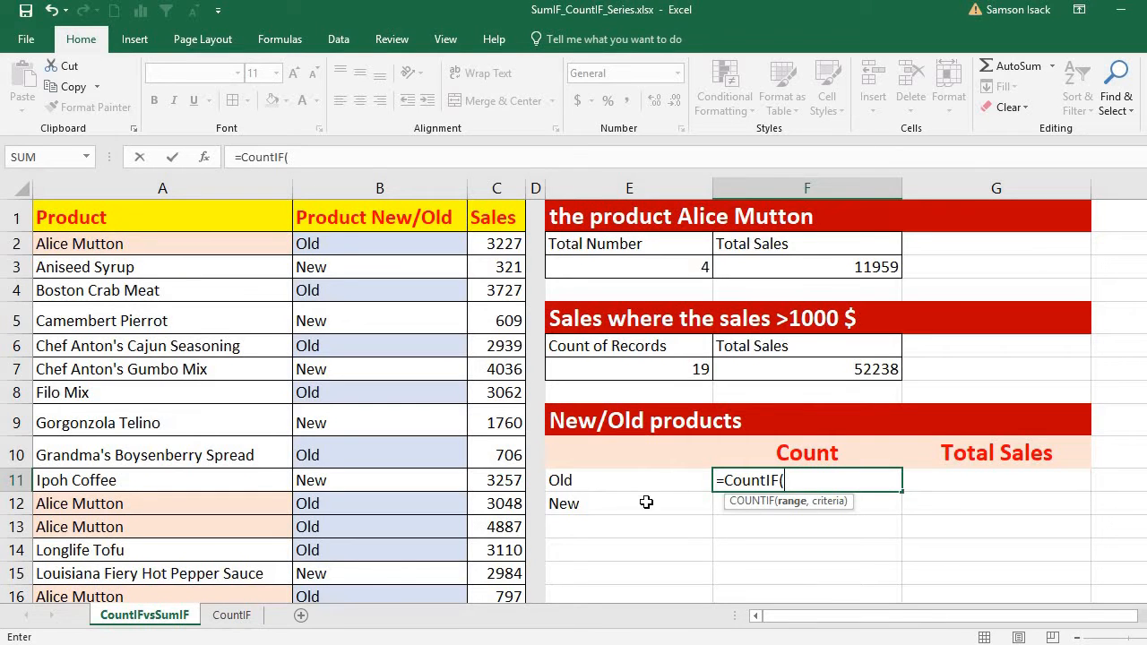
click(405, 246)
drag(400, 309, 402, 630)
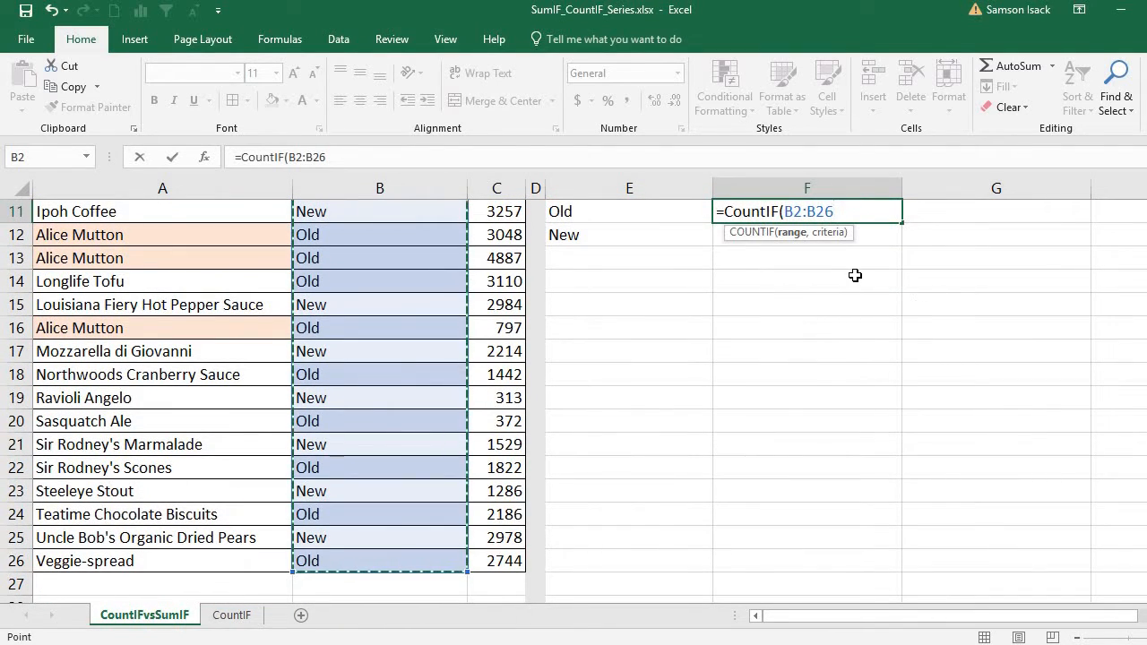
text(,)
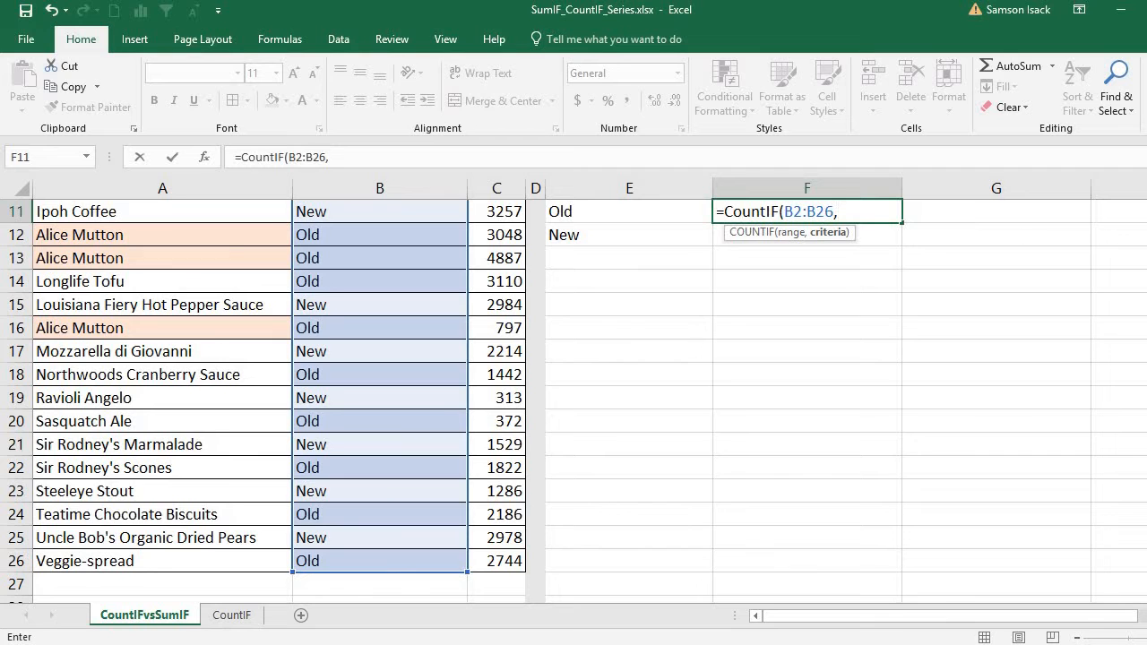
scroll(573, 401, up, 4)
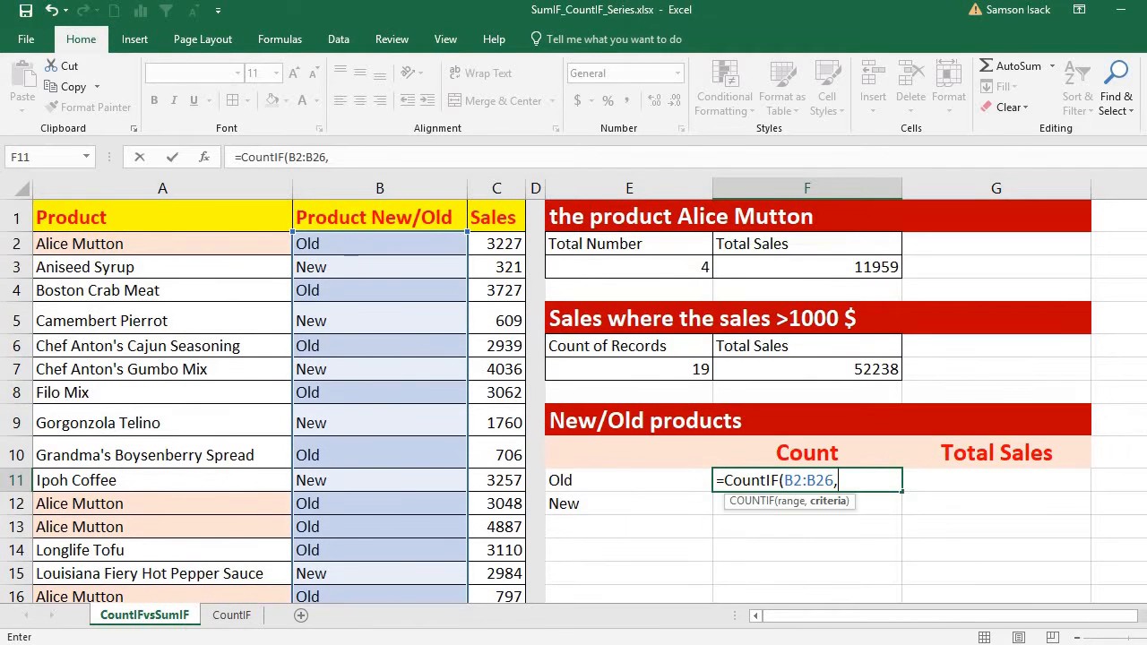
click(583, 480)
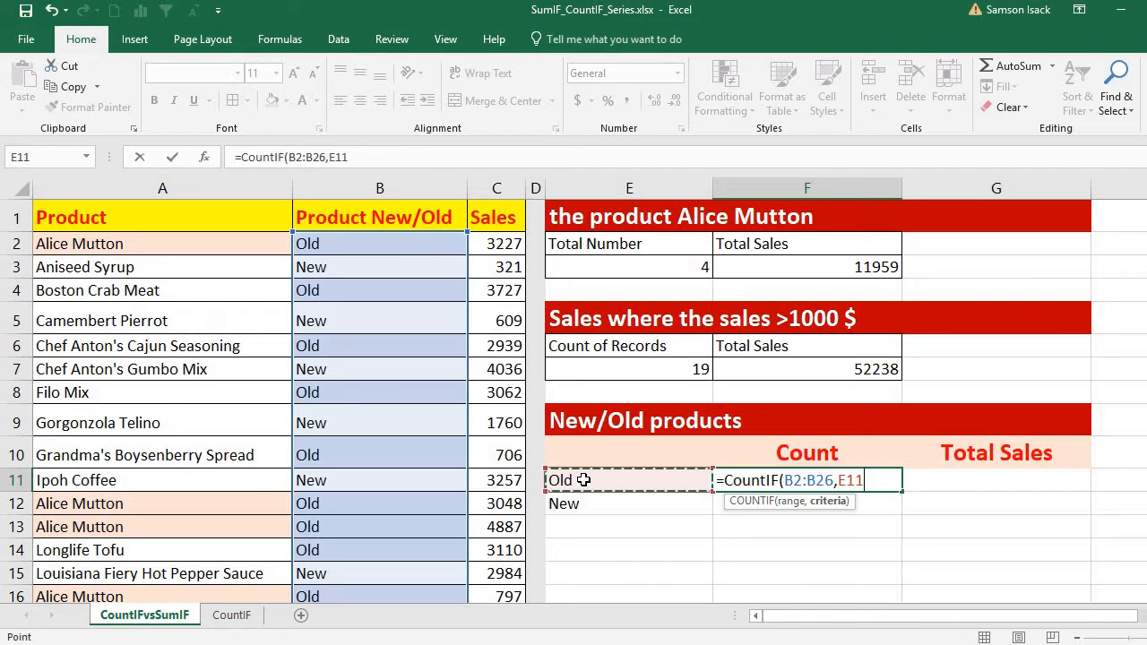
text())
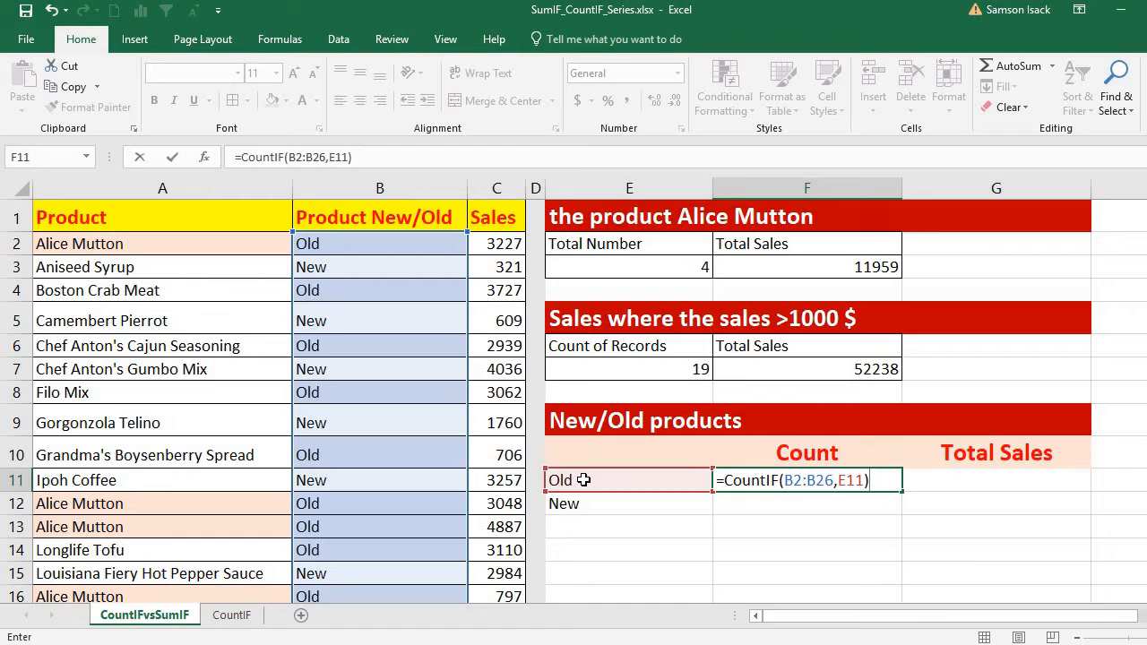
key(Return)
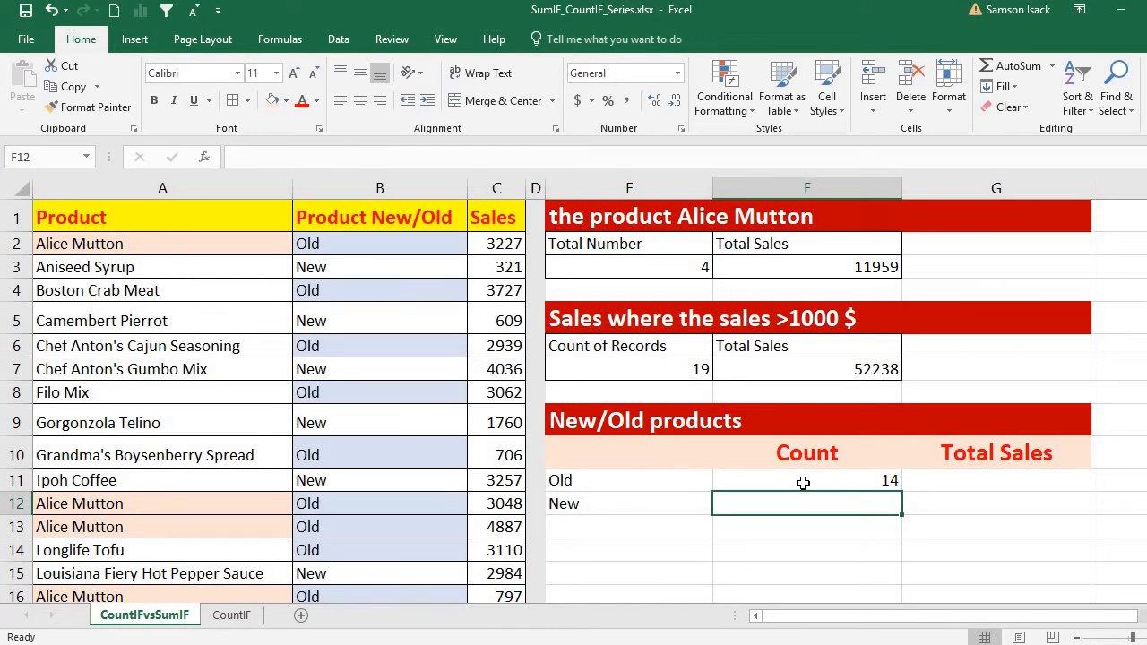
click(802, 482)
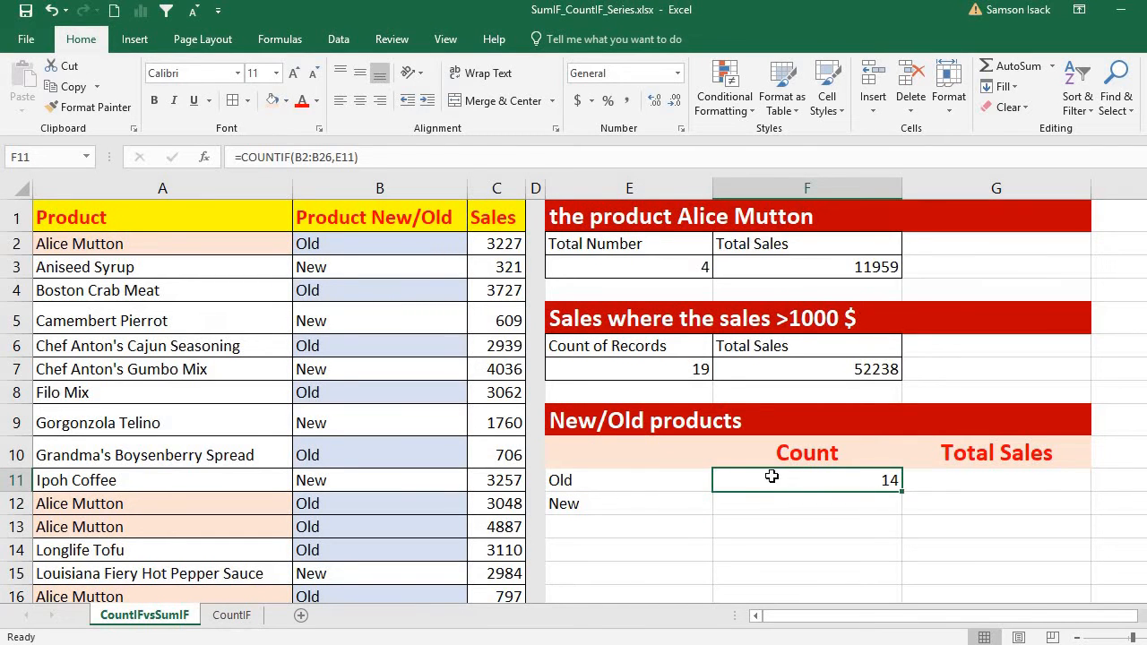
- Enter the formula =COUNTIF(C2:C26,E12) in cell F12 as the count for the New products
click(766, 505)
text(=)
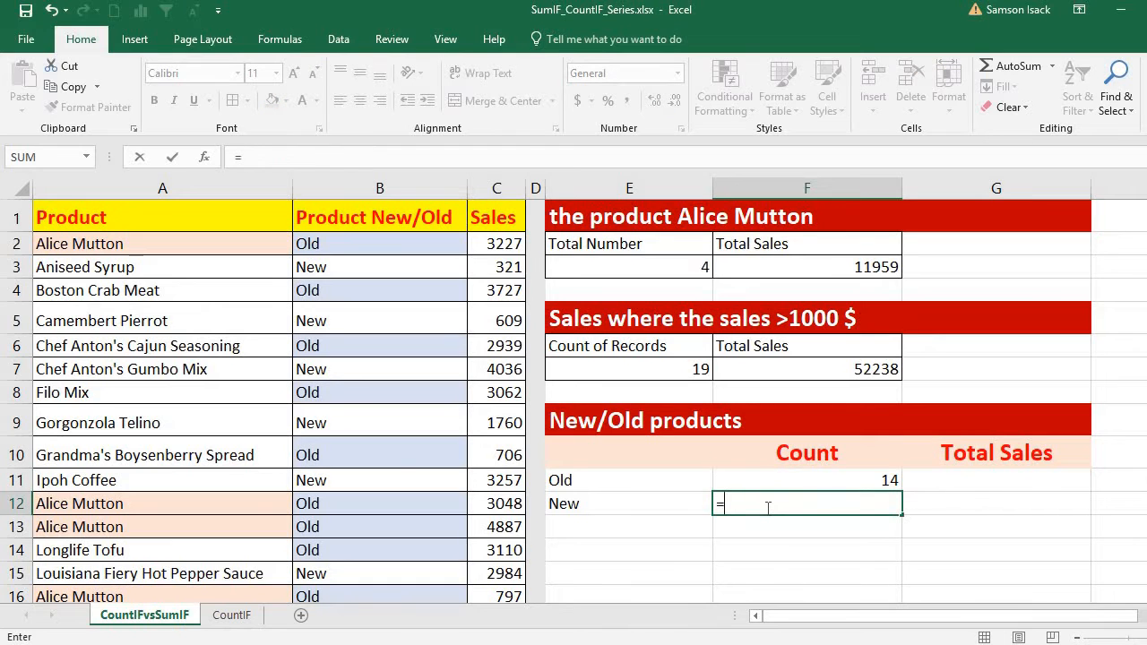
text(Count)
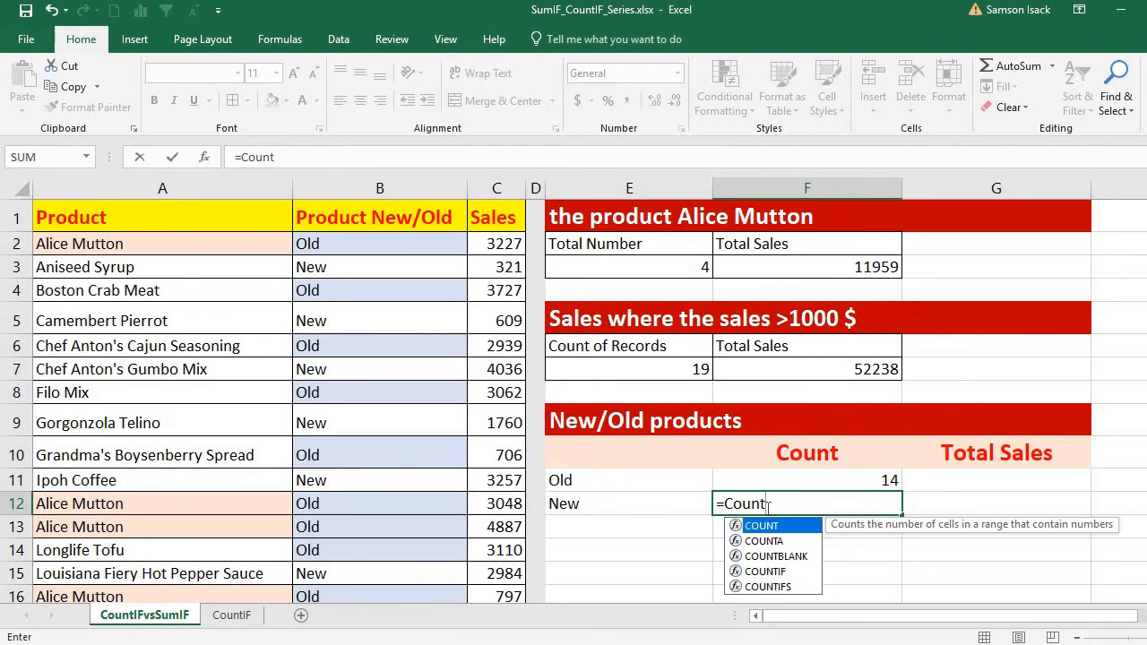
text(IF()
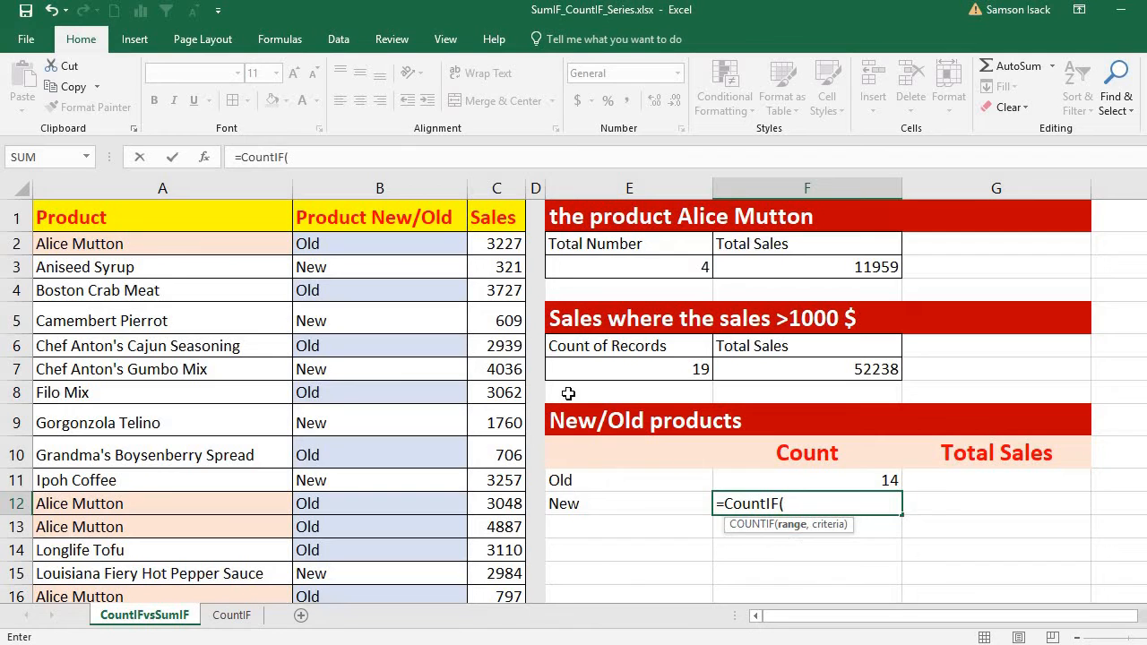
drag(501, 243, 554, 564)
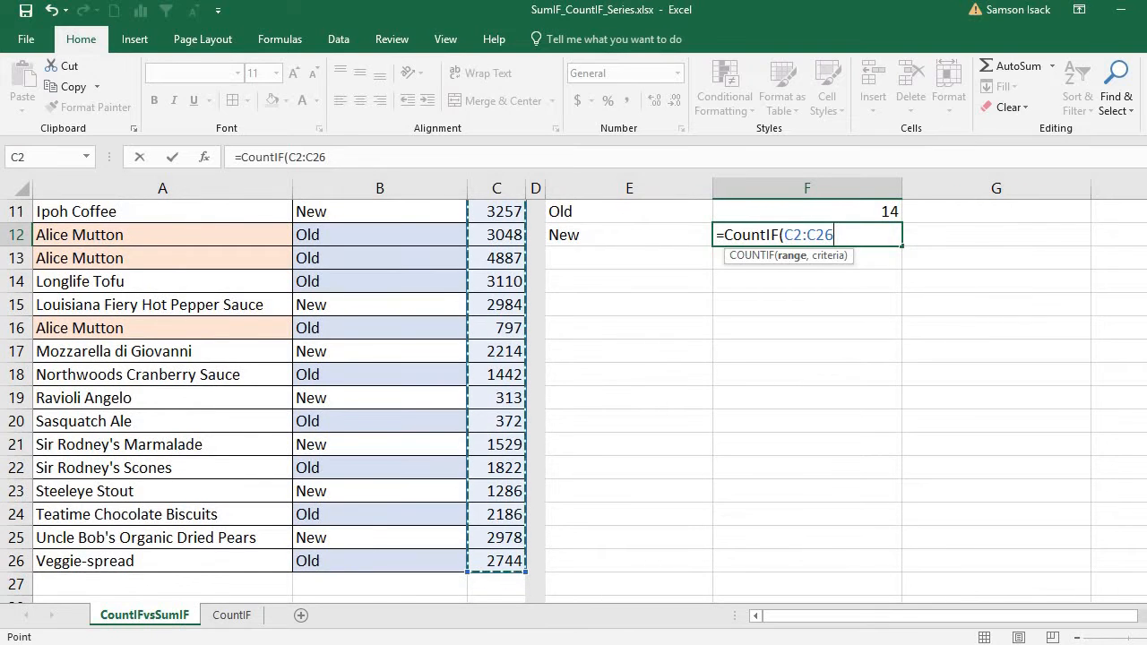
scroll(528, 261, up, 4)
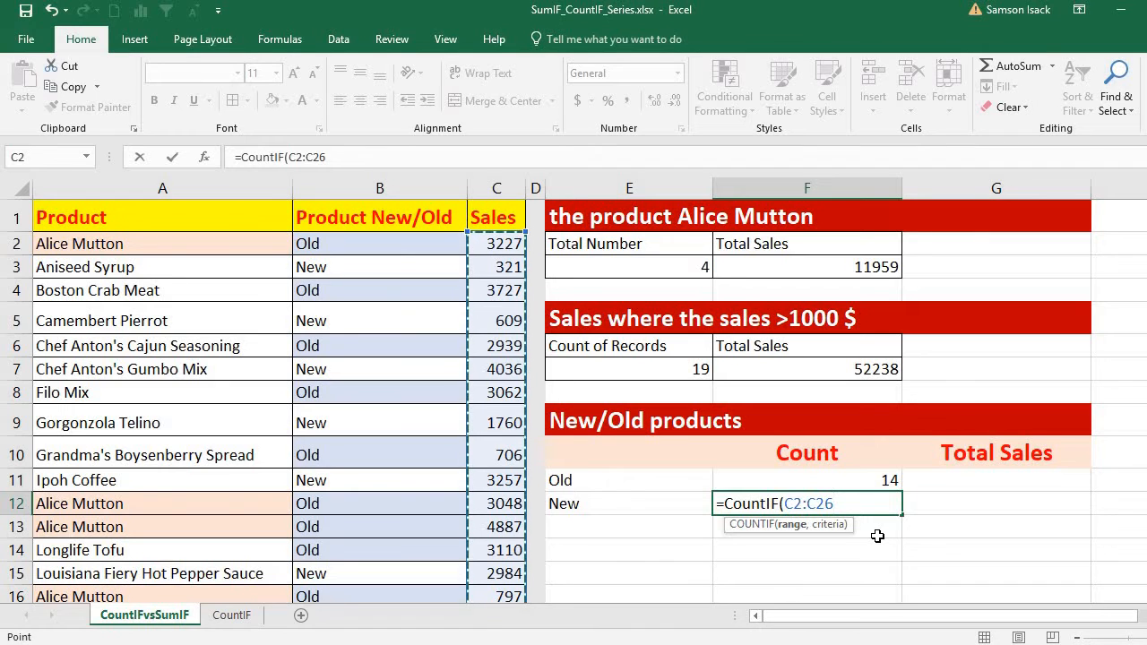
text(,">)
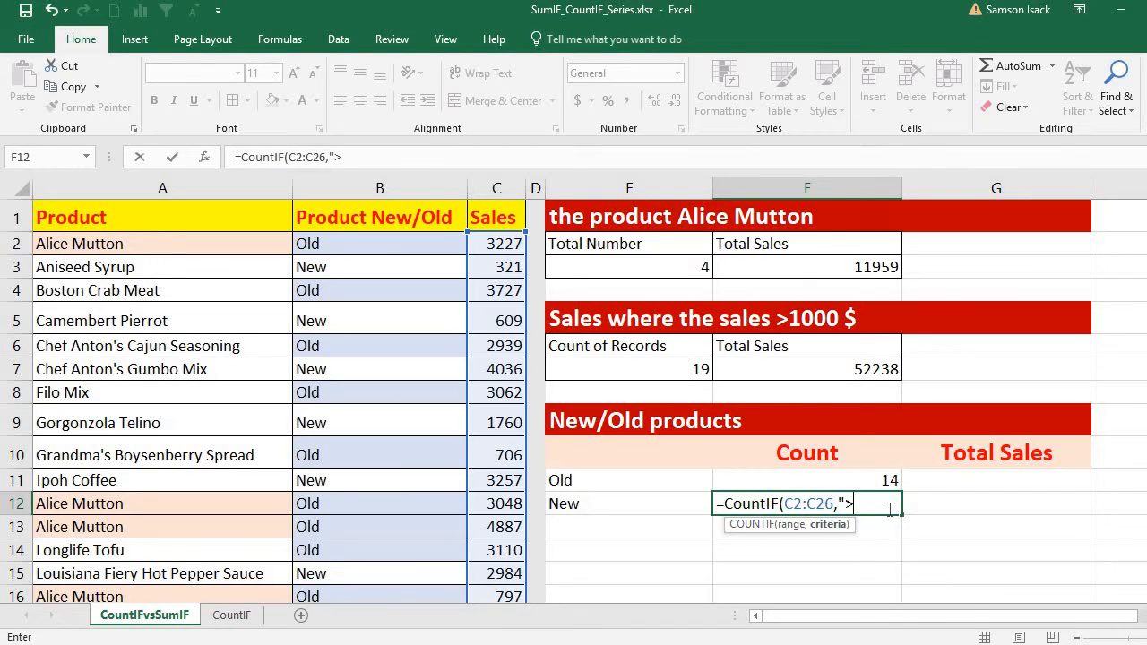
text(100)
key(BackSpace)
key(BackSpace)
key(BackSpace)
key(BackSpace)
click(605, 506)
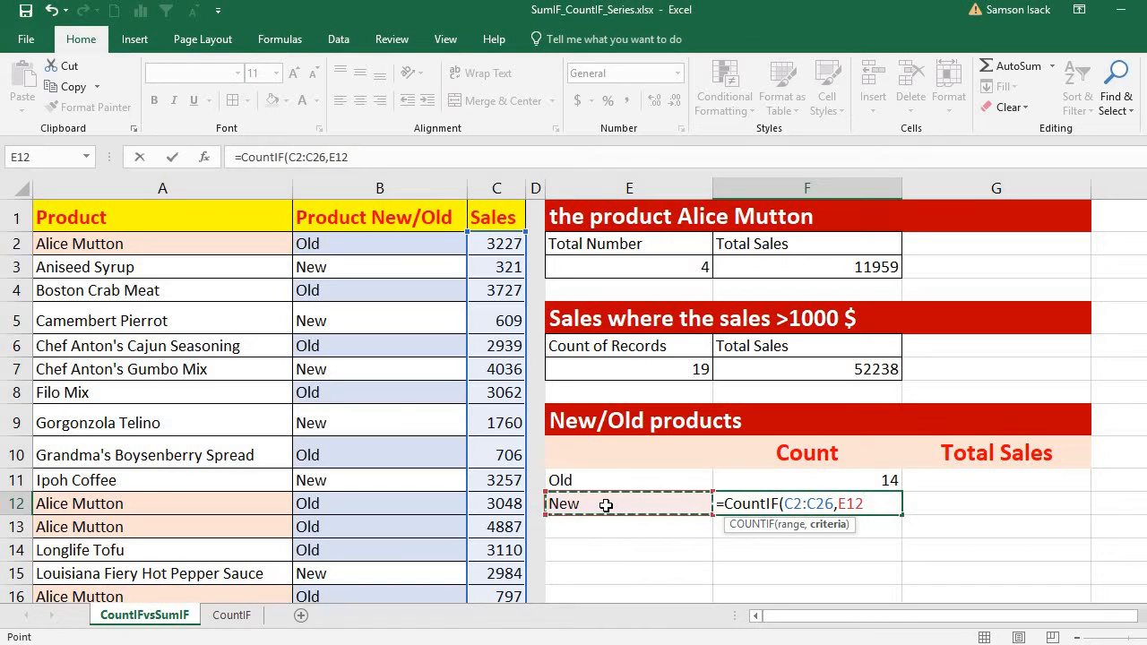
text())
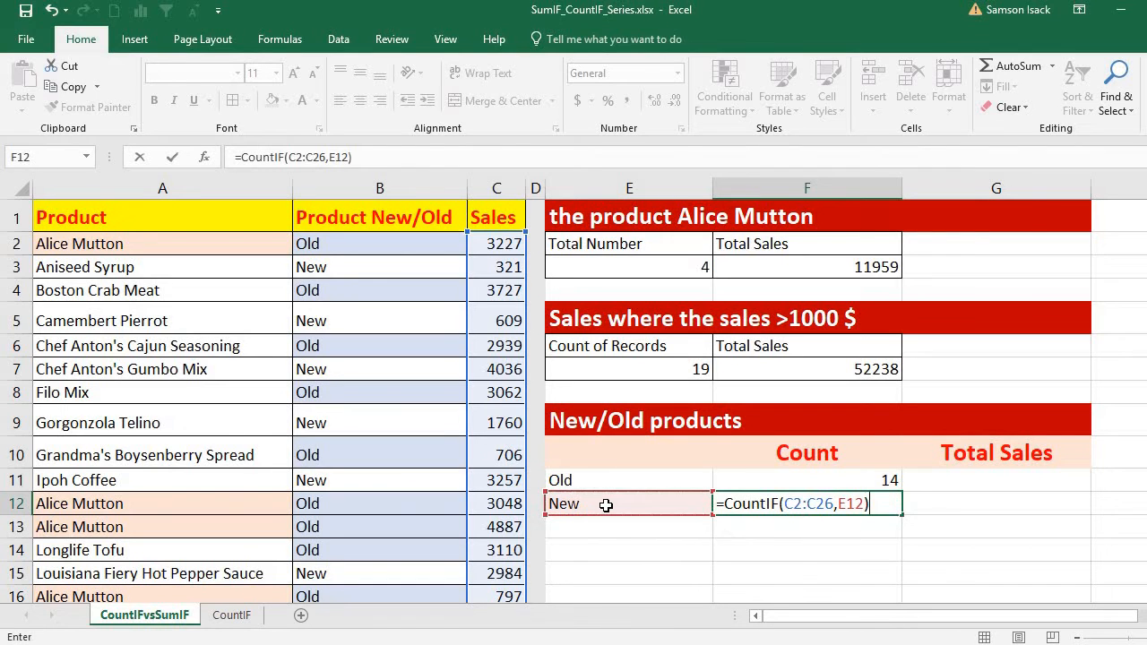
key(Return)
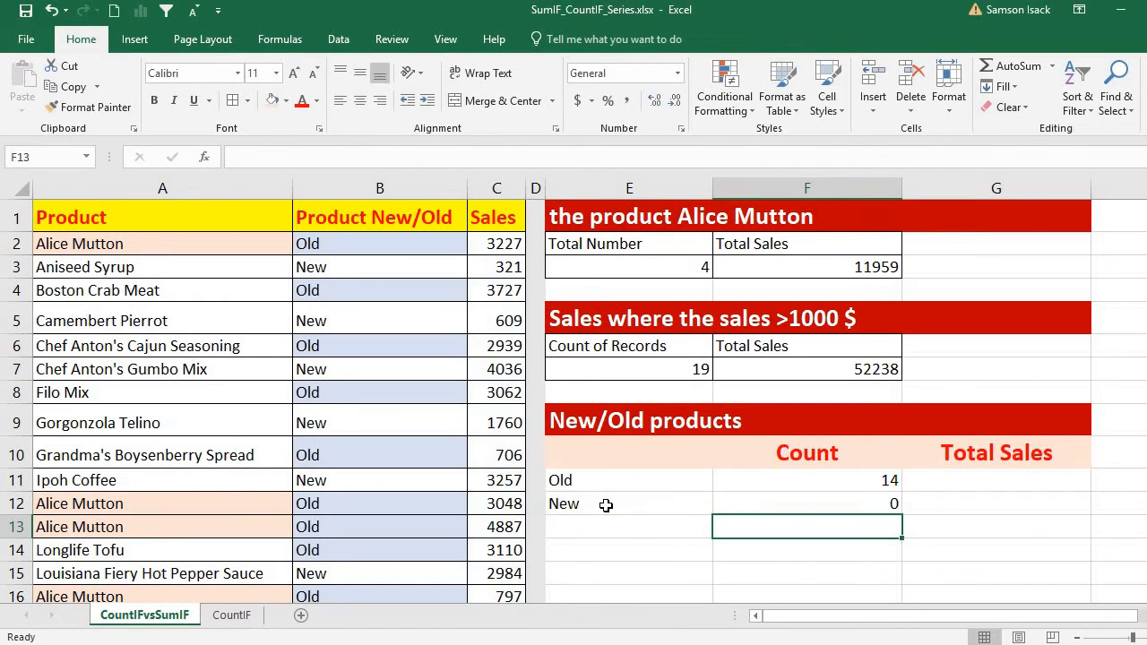
- Compare the two count formulas and correct the range in cell F12 so it reads =COUNTIF(B2:B26,E12)
click(818, 503)
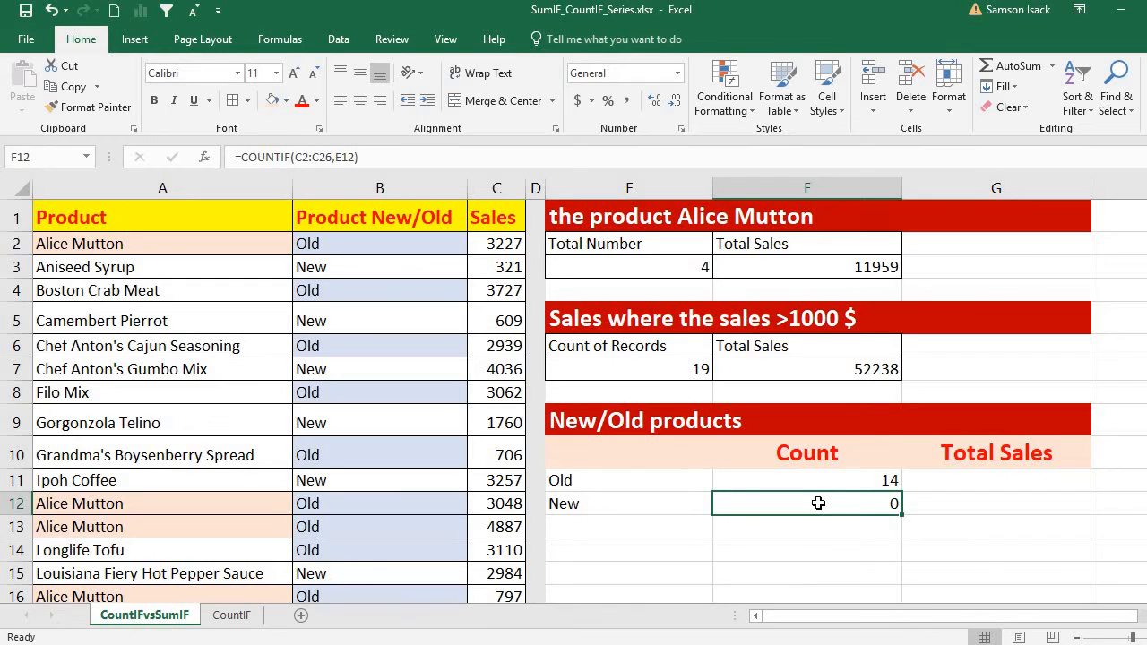
click(864, 475)
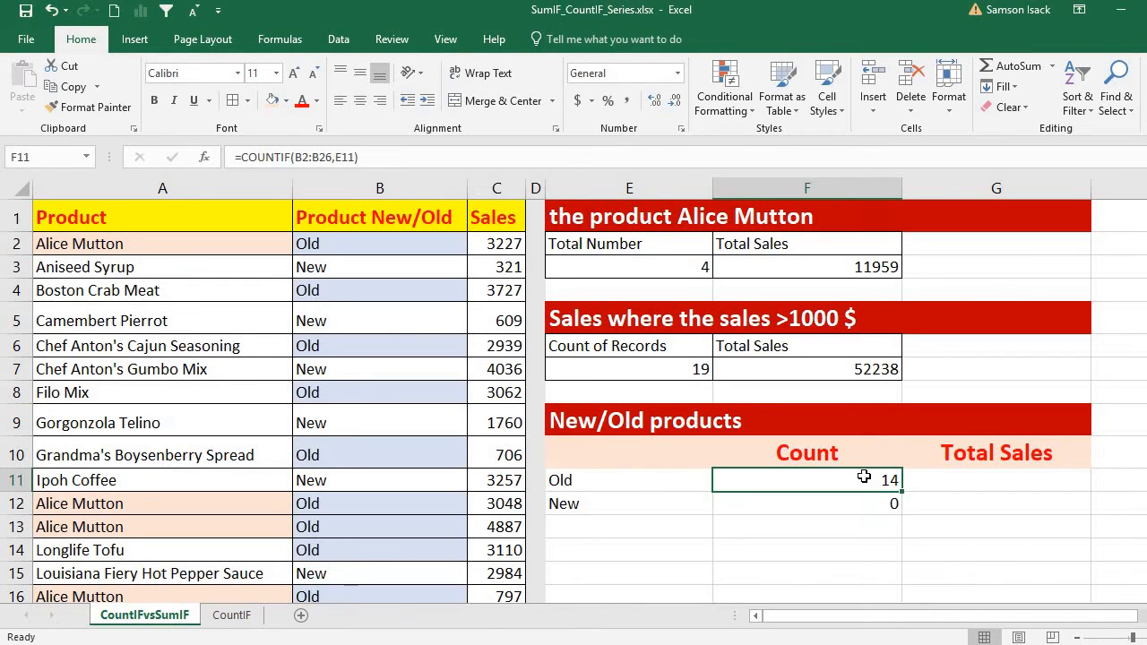
click(858, 504)
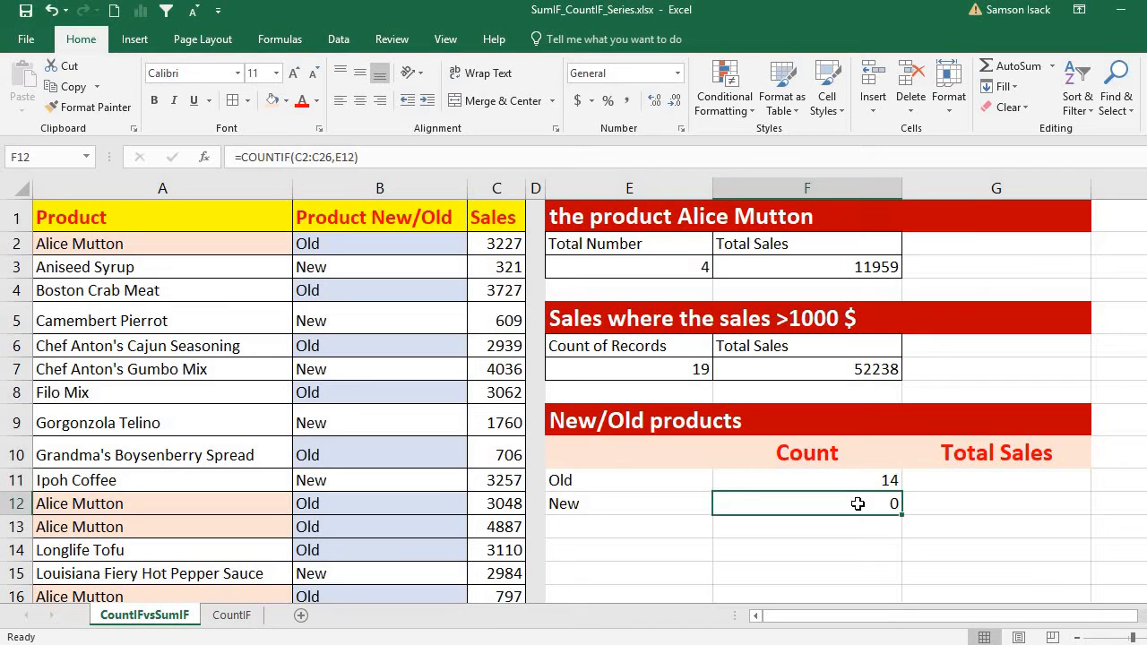
double_click(860, 504)
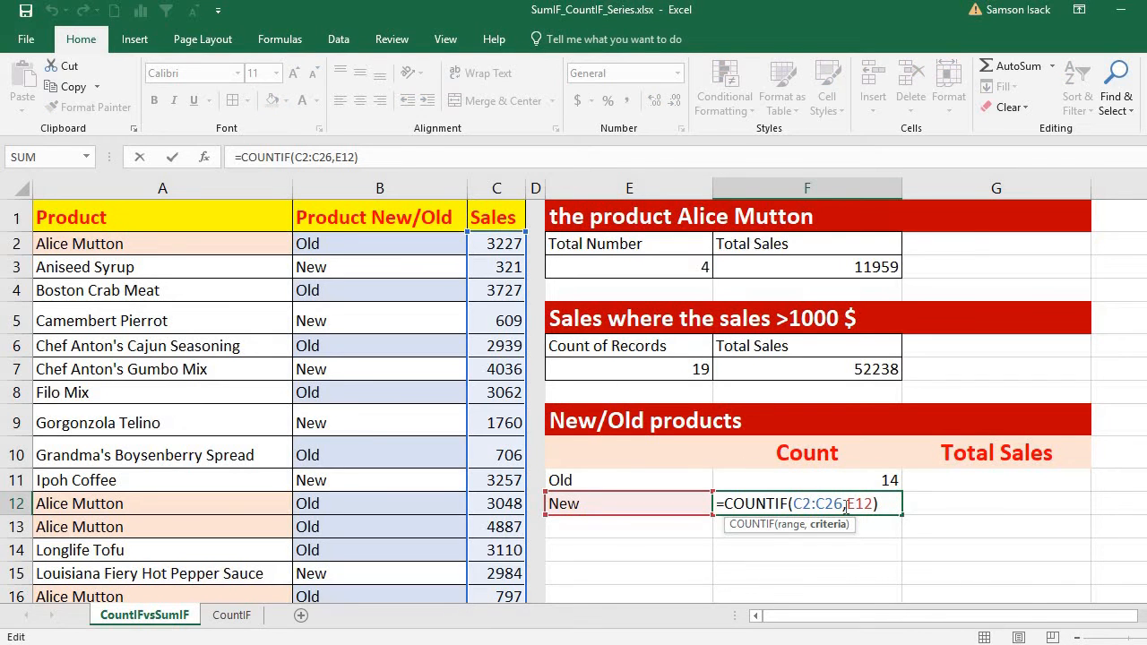
drag(842, 503, 792, 503)
drag(384, 242, 383, 553)
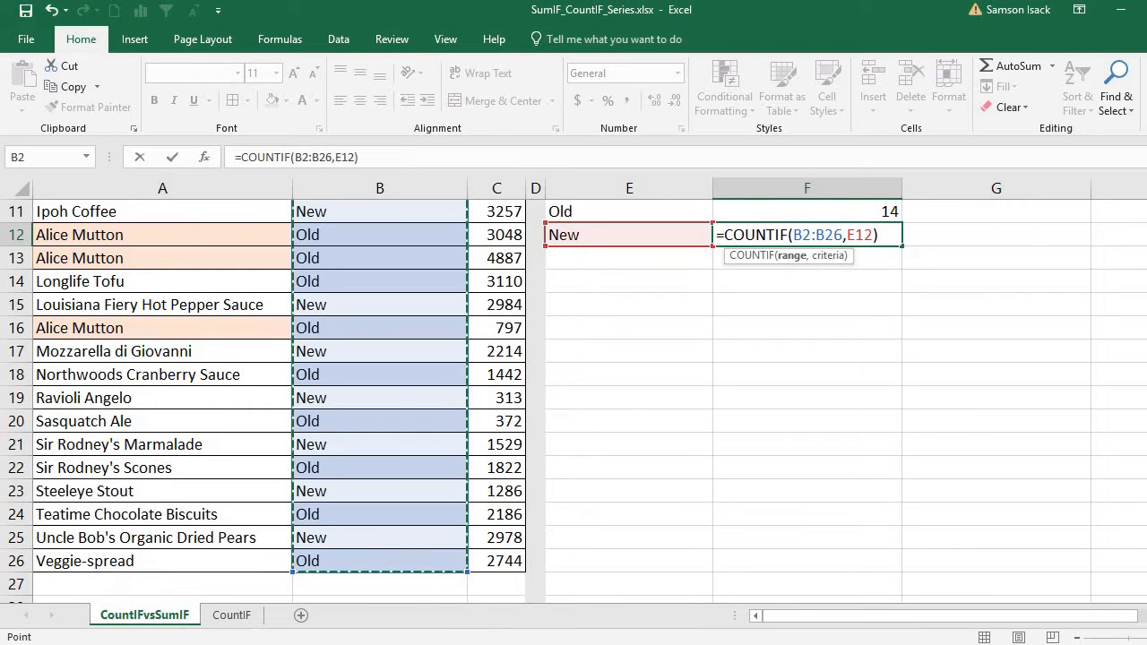
key(Return)
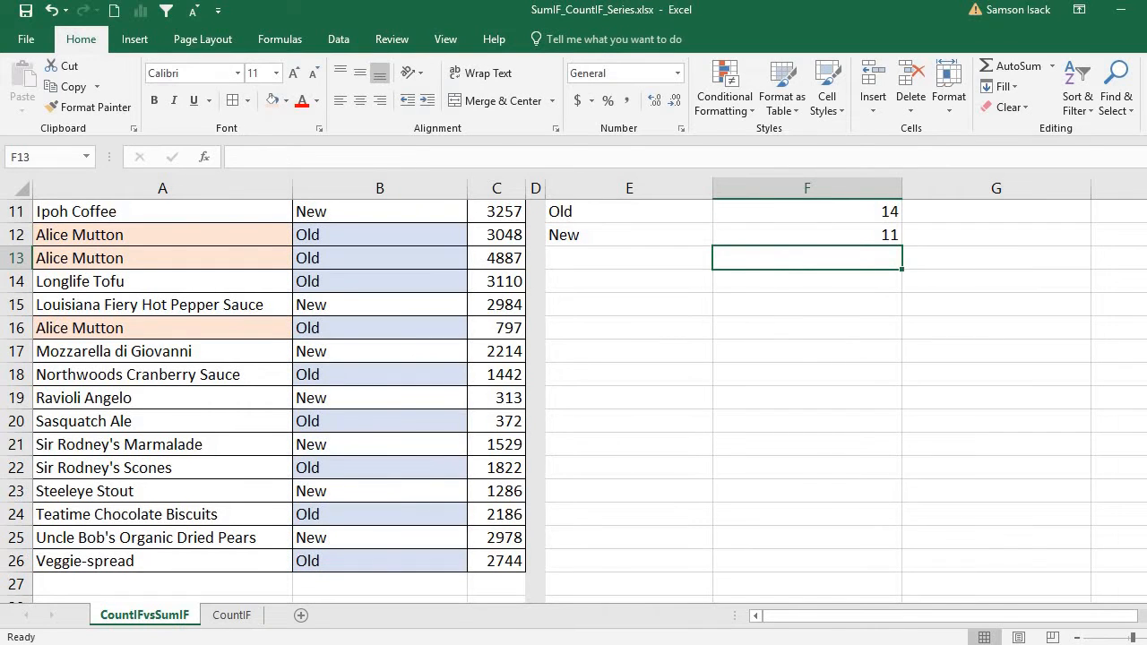
scroll(885, 577, up, 4)
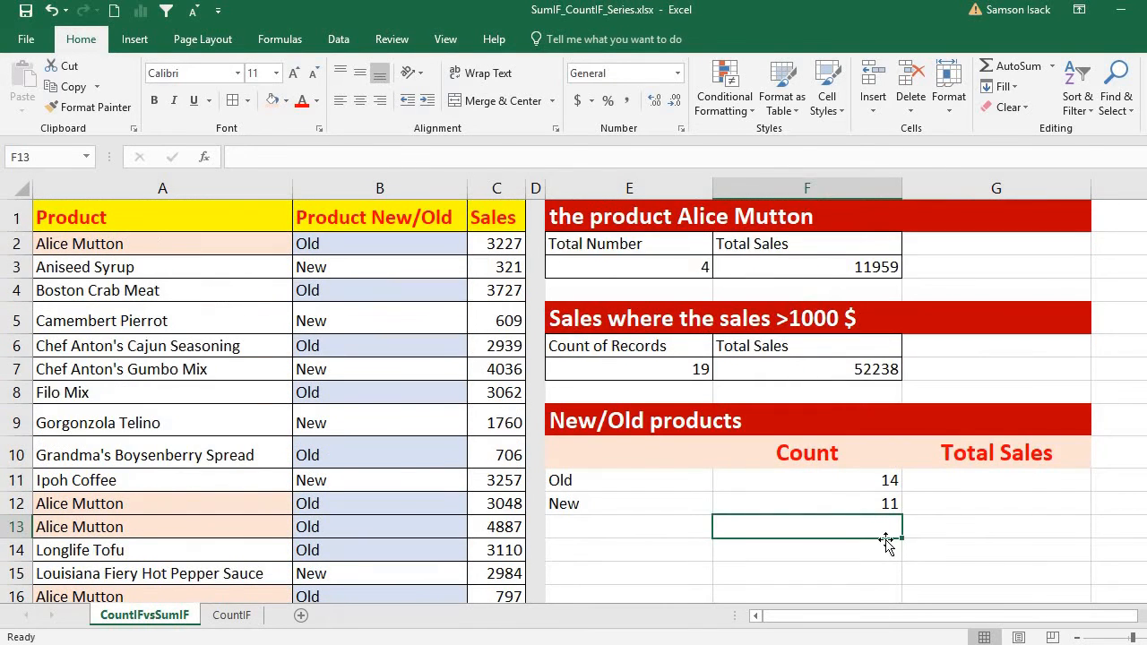
- Add up the Old and New counts in cell F13 with the formula =SUM(F11:F12)
text(=S)
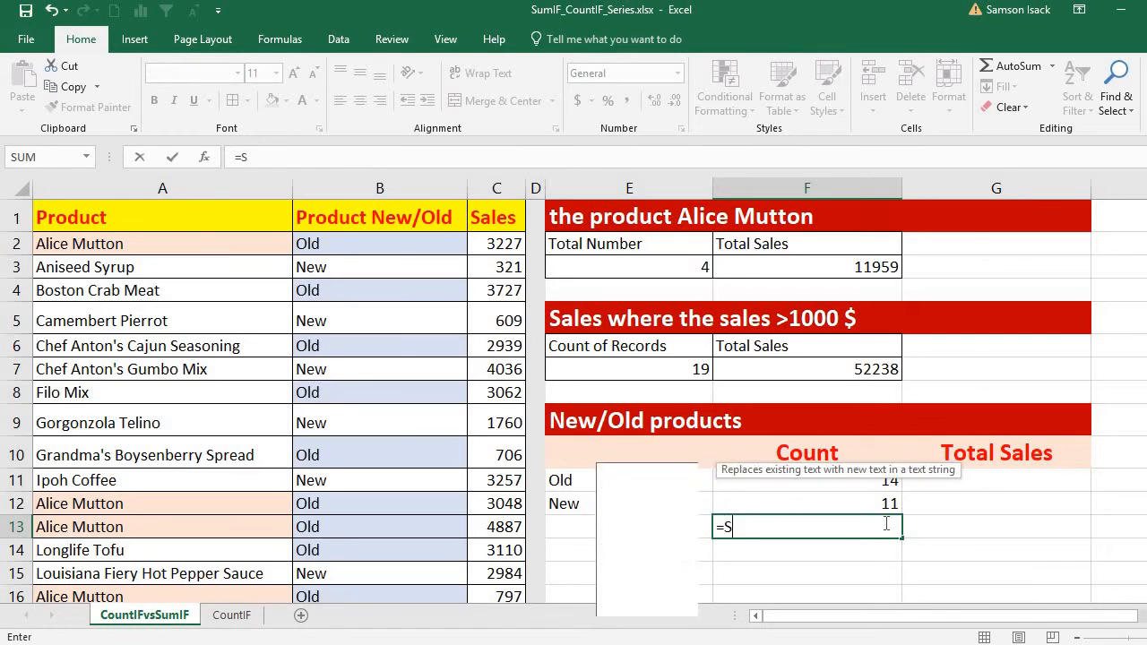
text(UM()
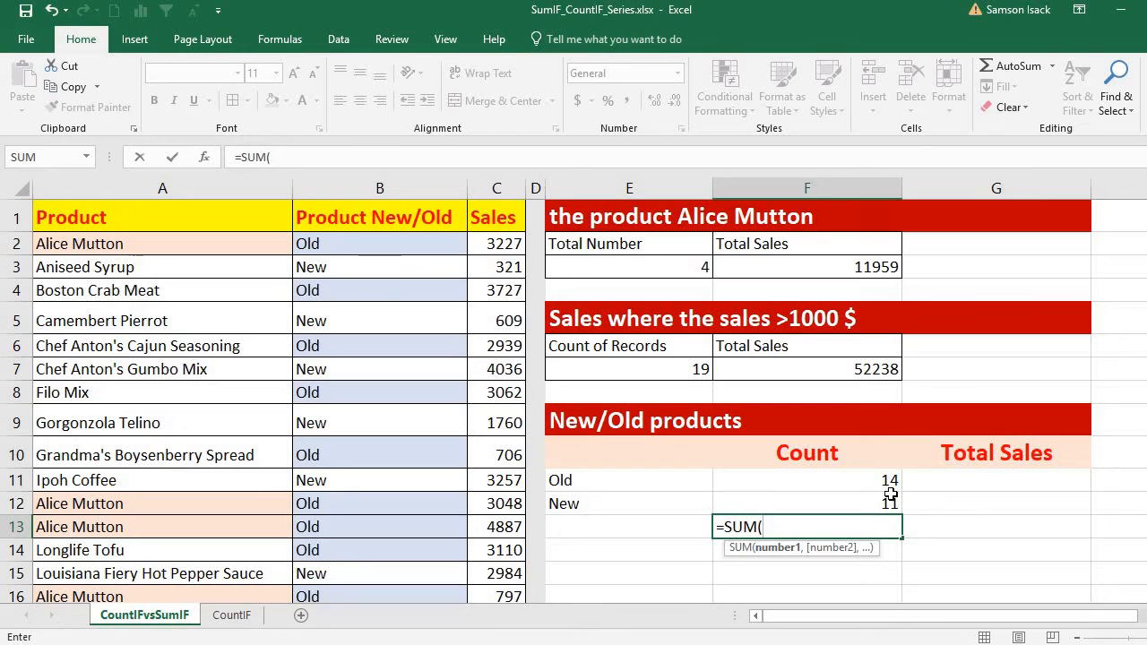
drag(890, 482, 889, 503)
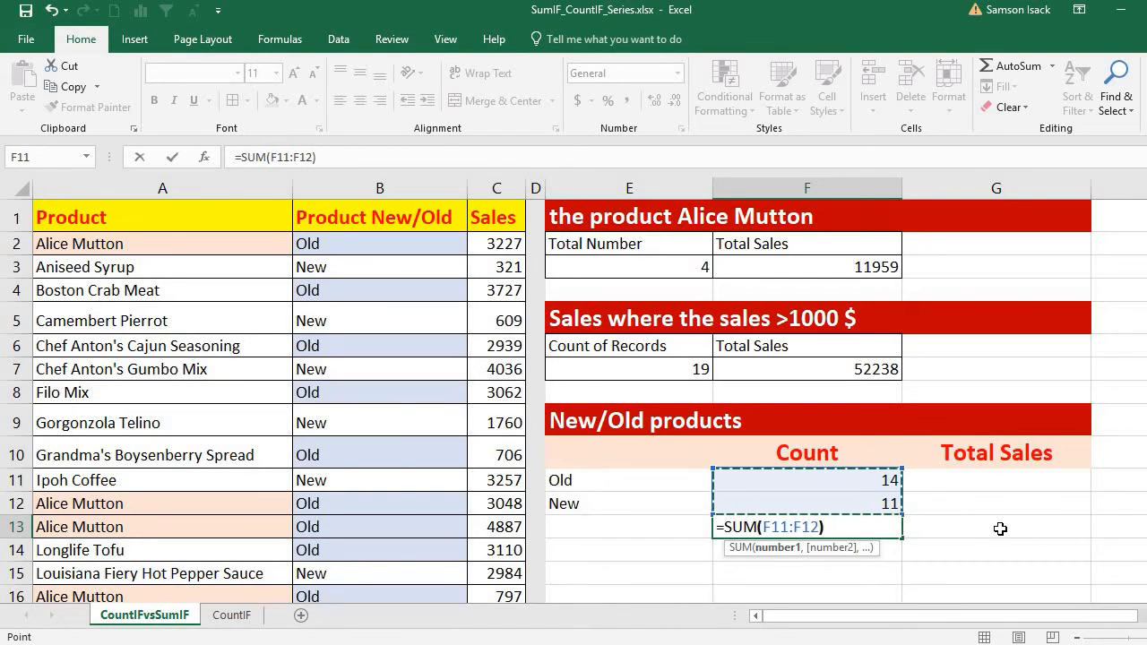
key(Return)
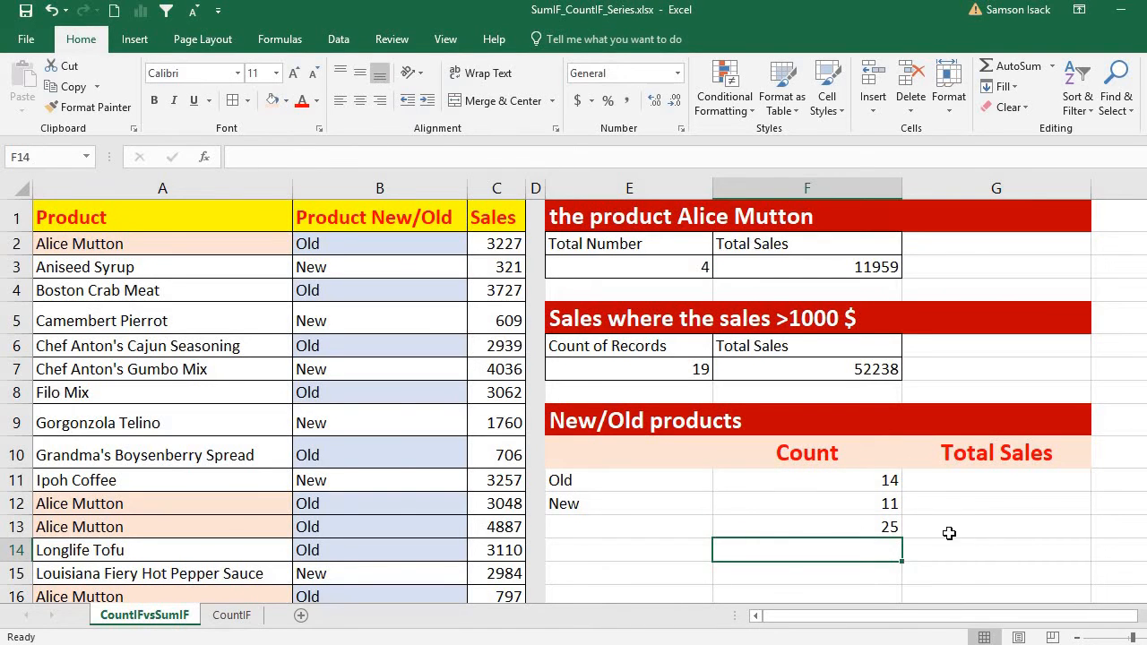
click(867, 527)
click(1010, 476)
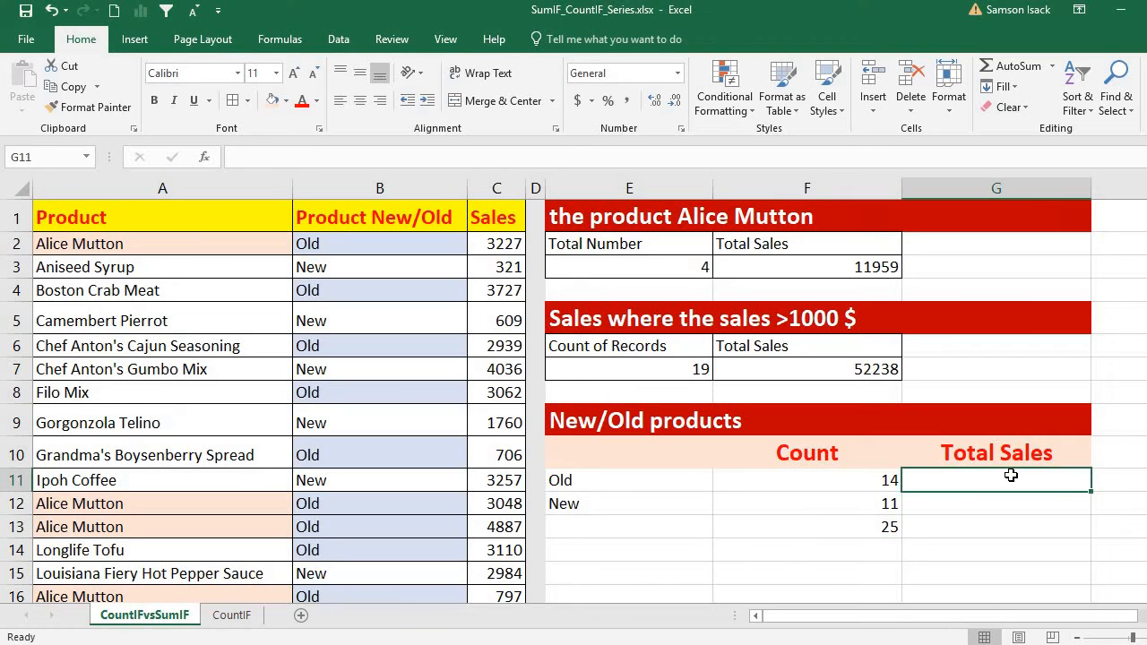
click(869, 528)
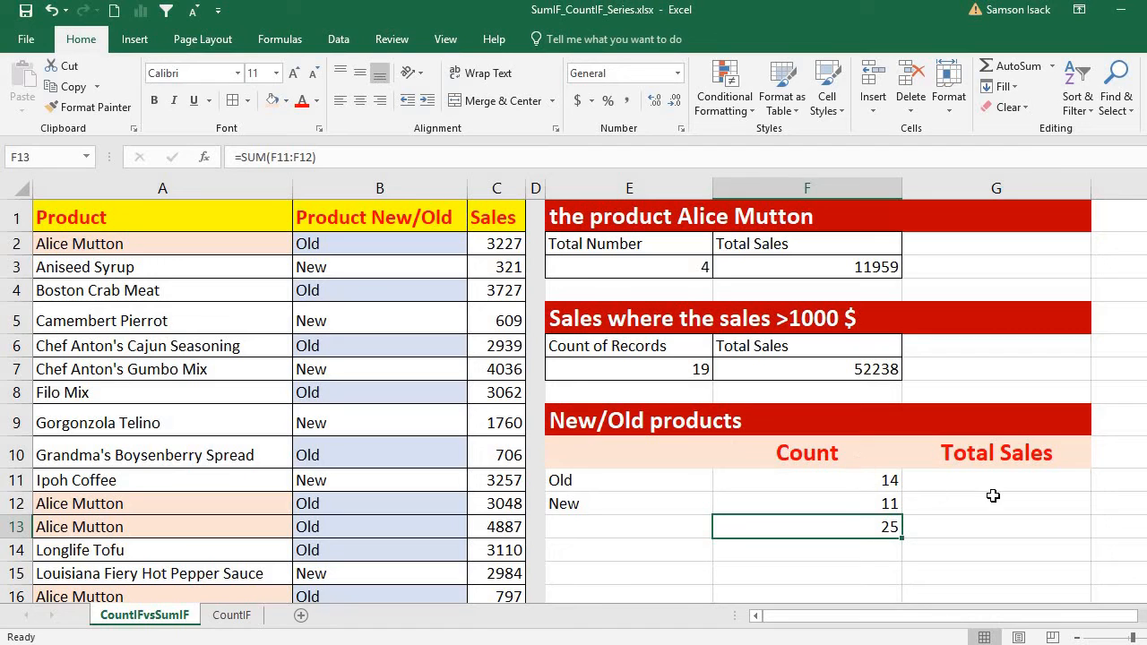
- Total the sales of the Old products in cell G11 with the formula =SUMIF(B2:B26,E11,C2:C26)
click(1019, 481)
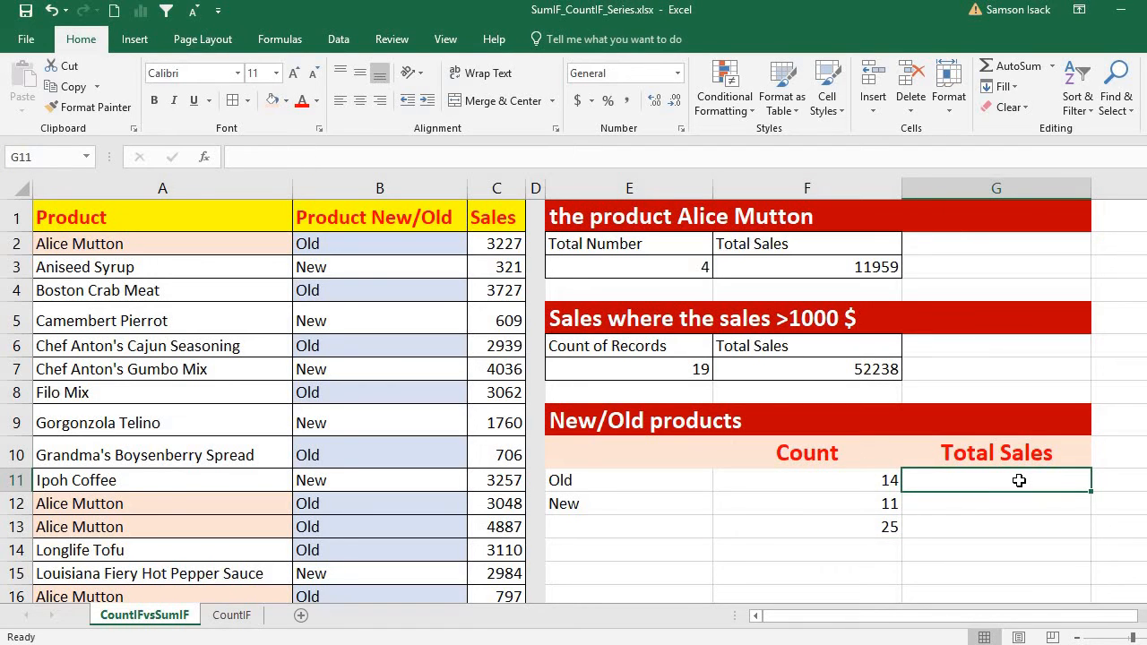
text(=)
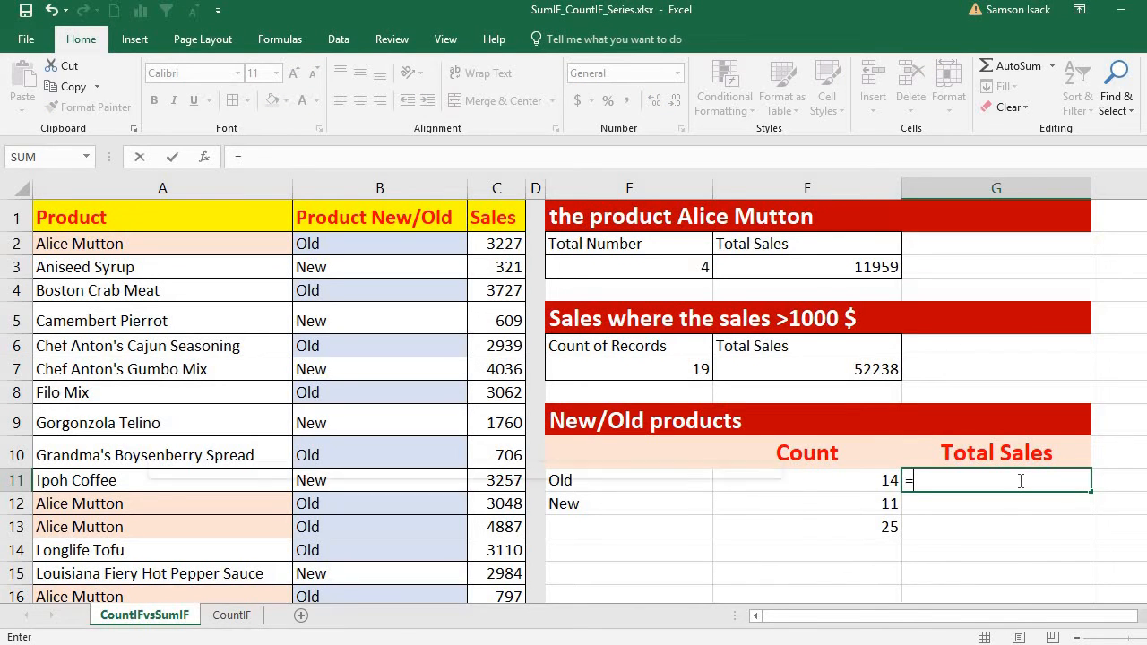
text(SUMIF()
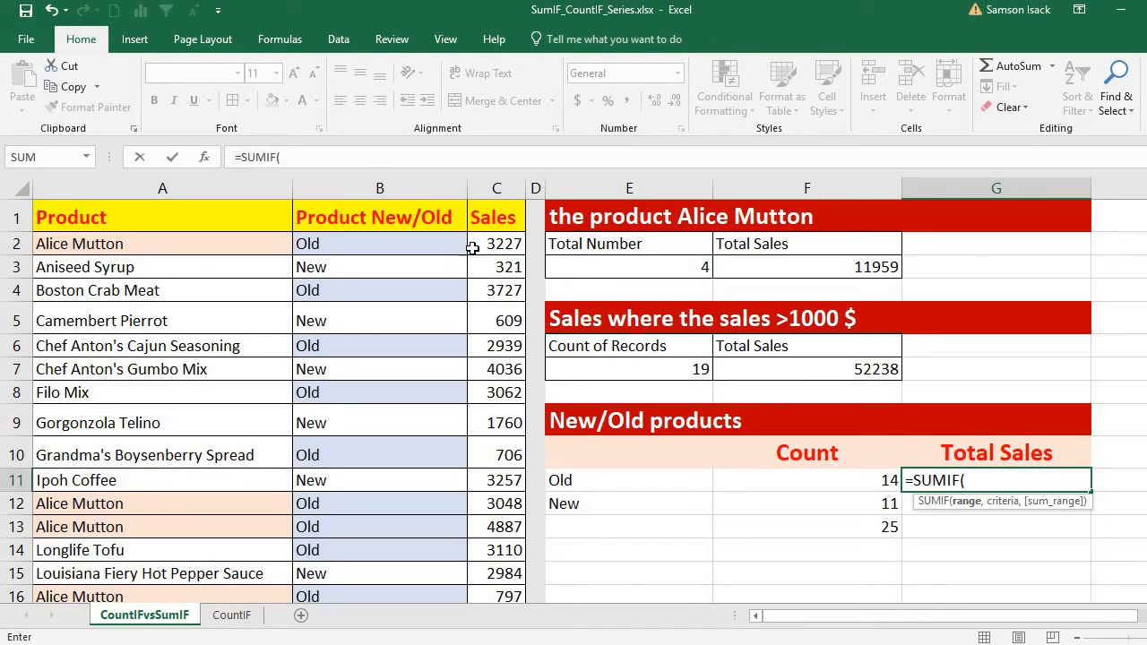
drag(446, 244, 478, 542)
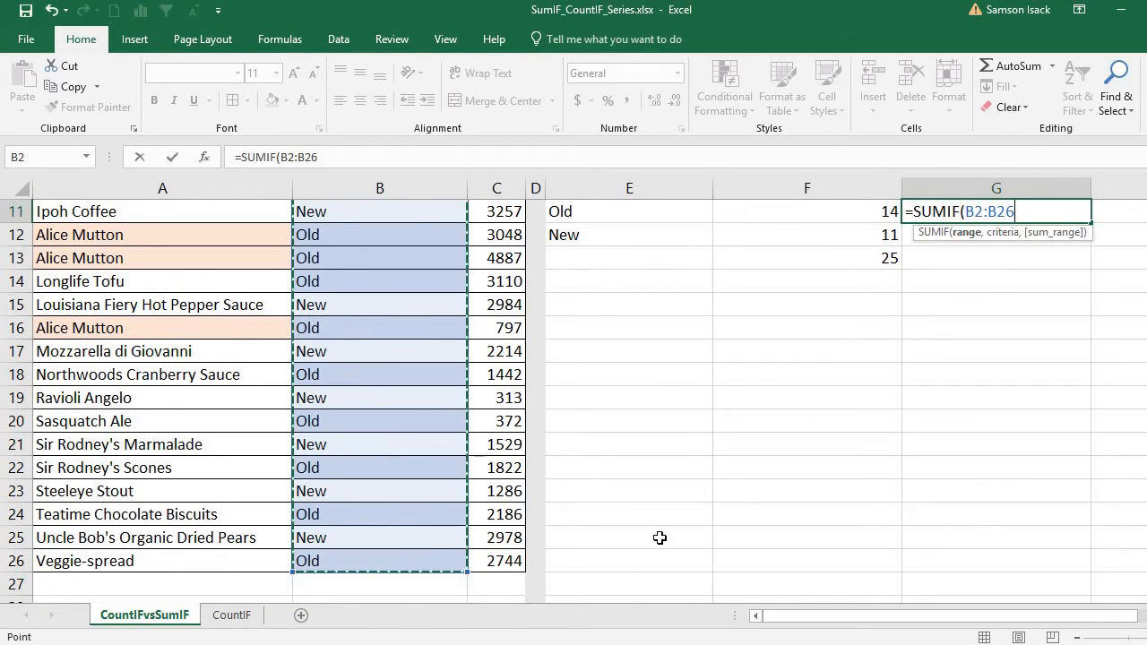
text(,)
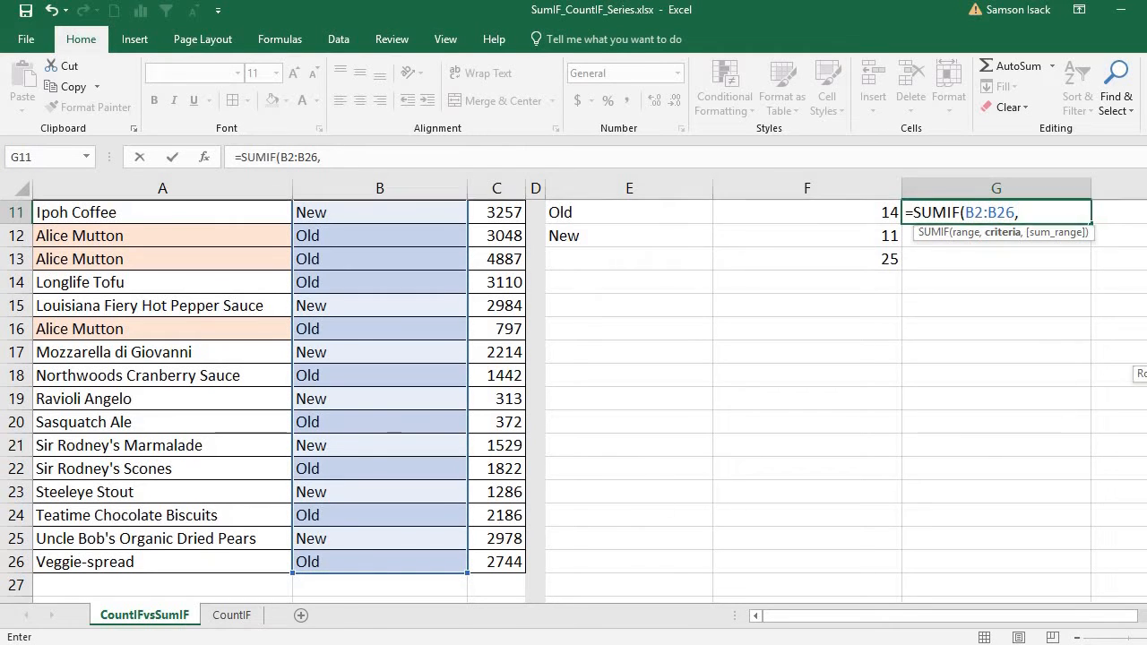
scroll(1008, 488, up, 4)
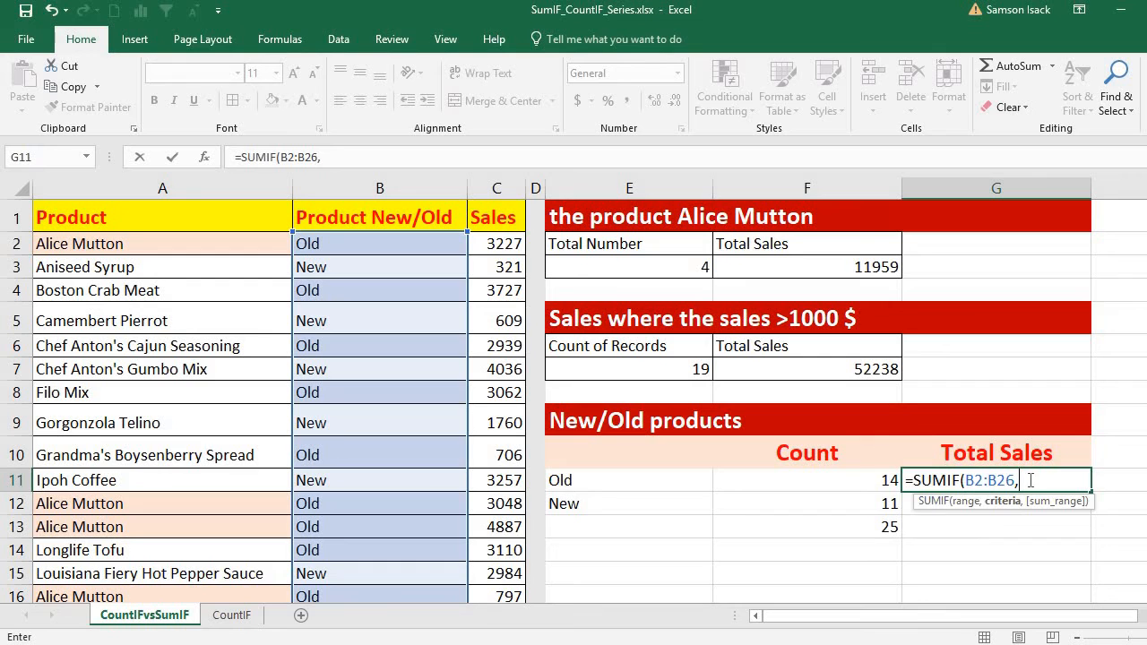
click(609, 482)
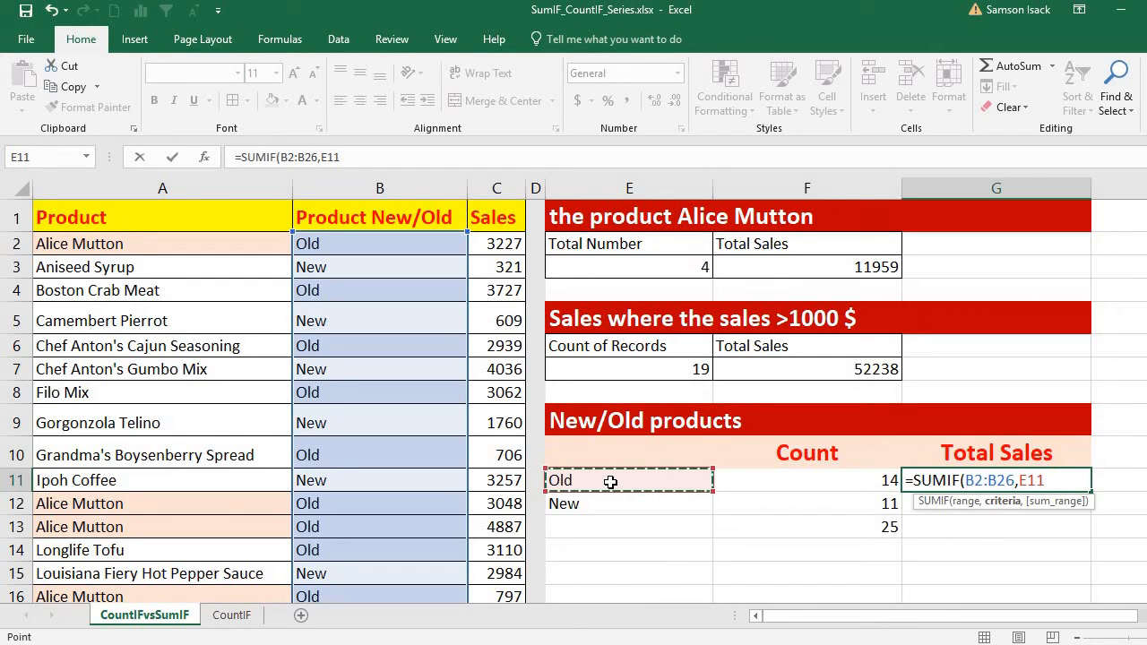
text(,)
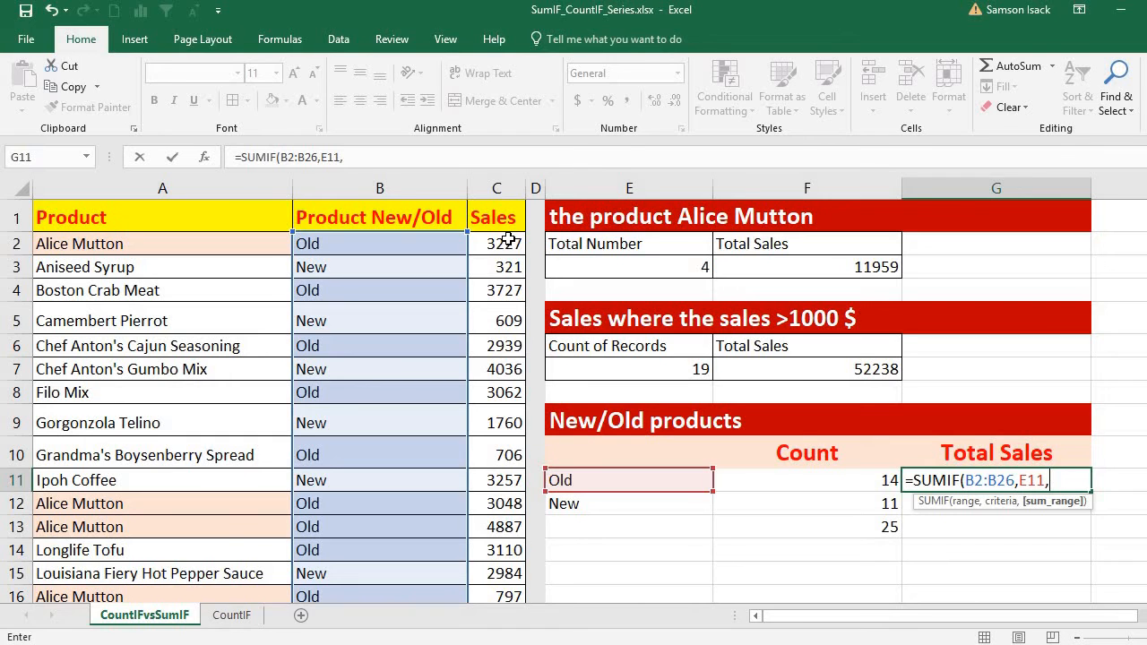
drag(507, 240, 516, 562)
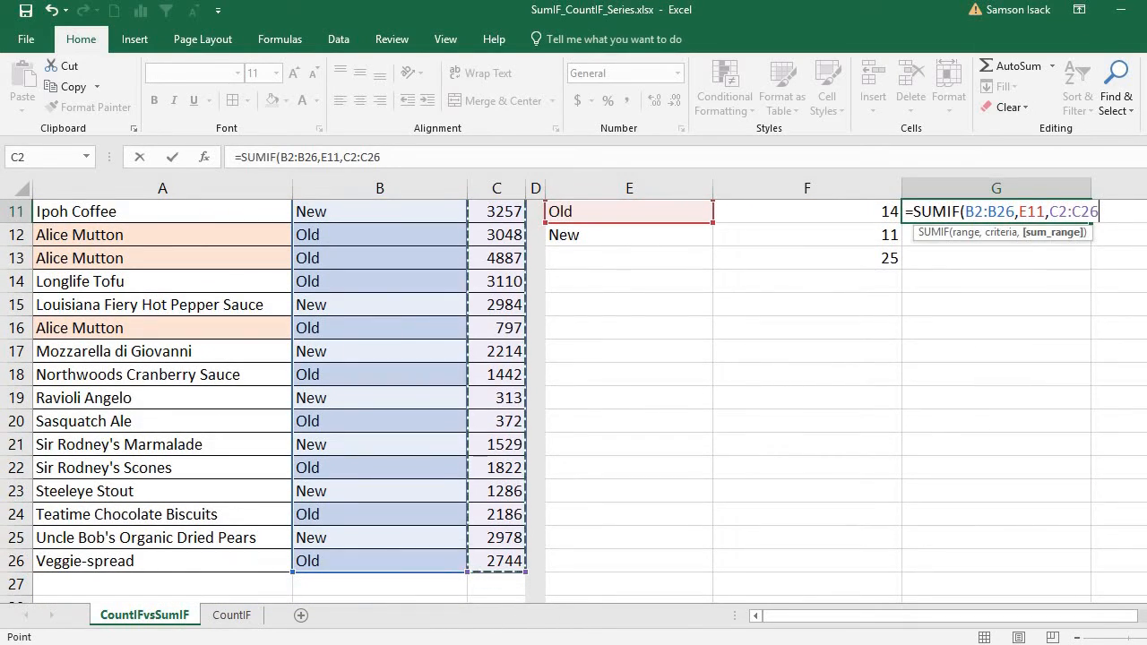
scroll(573, 401, up, 4)
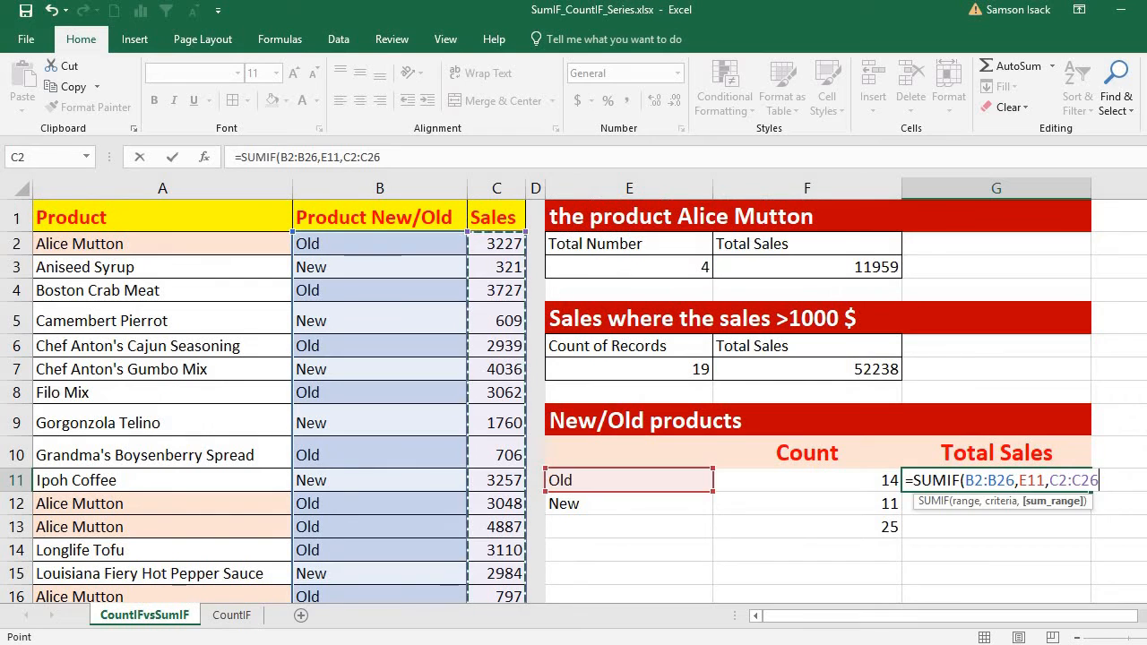
text())
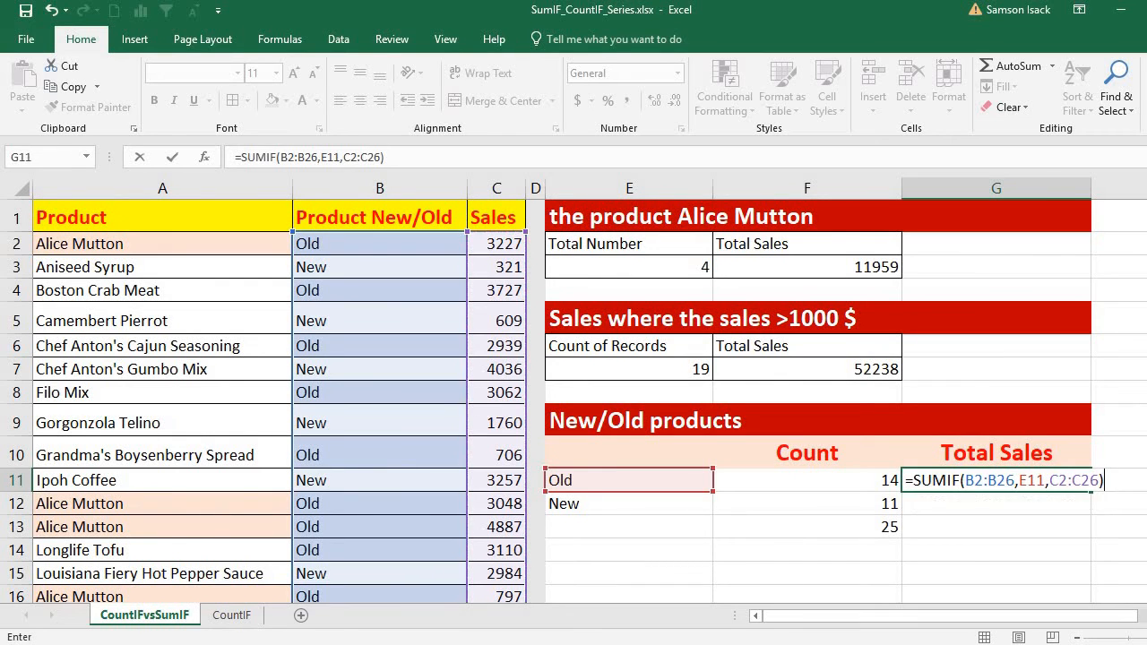
key(Return)
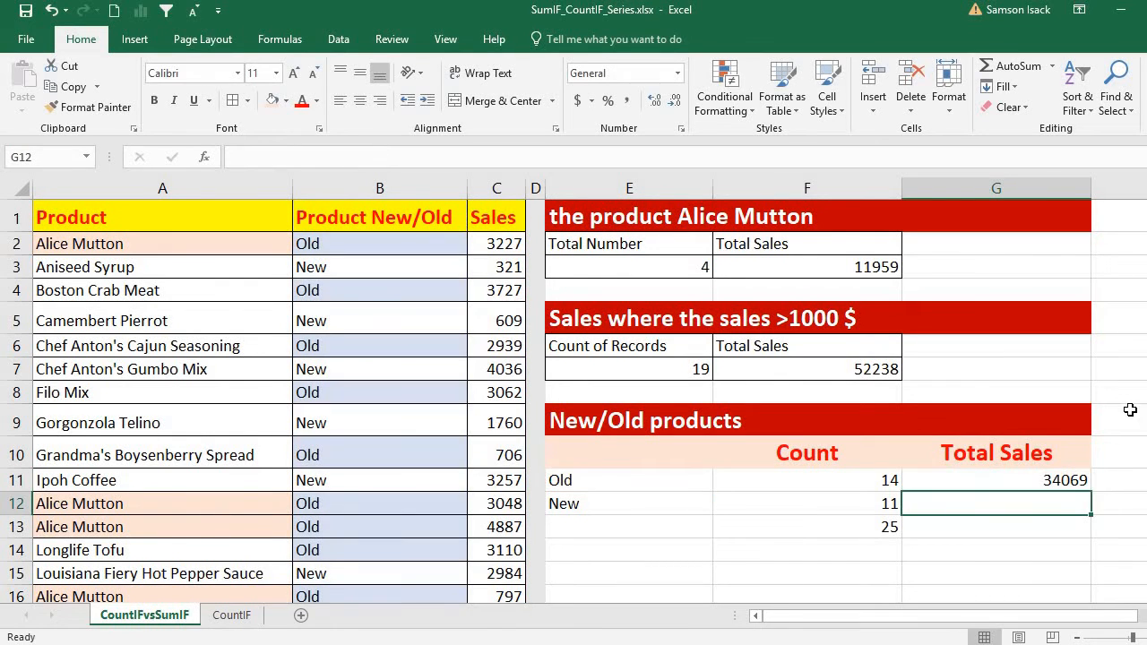
click(1063, 481)
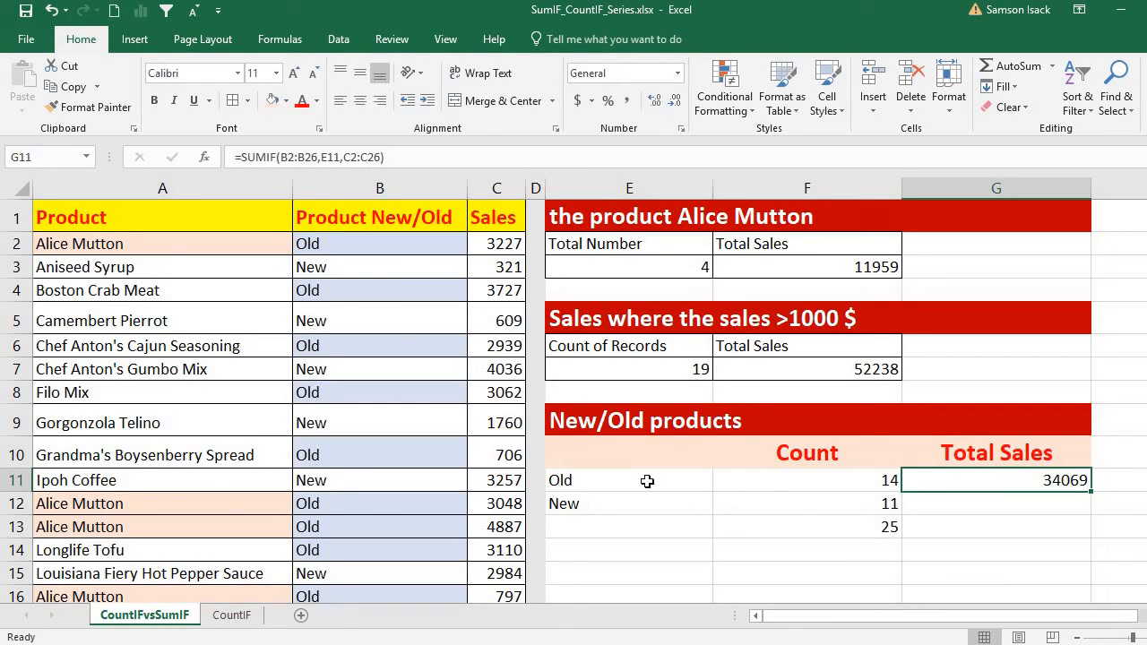
- Enter the formula =SUMIF(B2:B26,E12,C2:C26) in cell G12 as the total sales of the New products
click(1038, 507)
text(=)
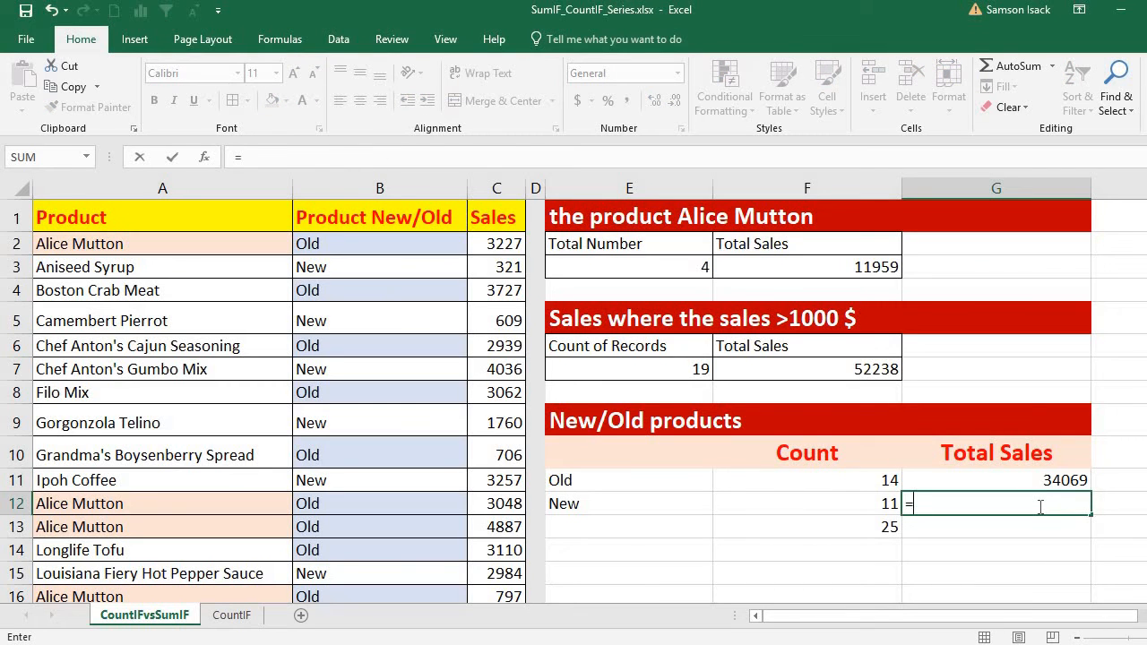
text(SUMIF)
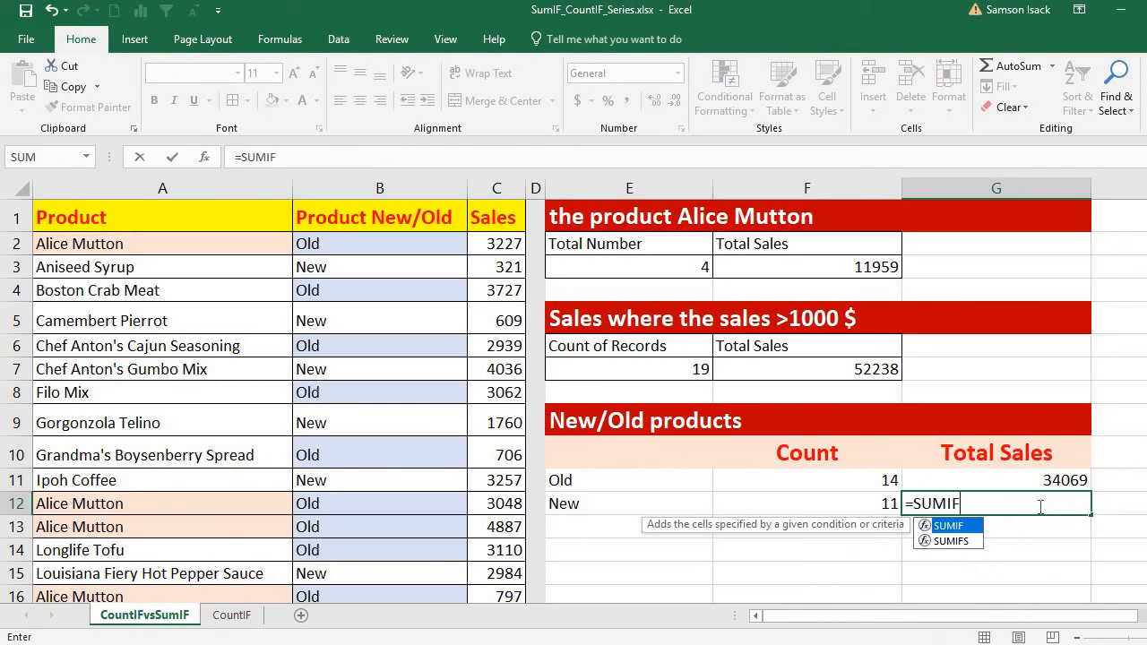
text(()
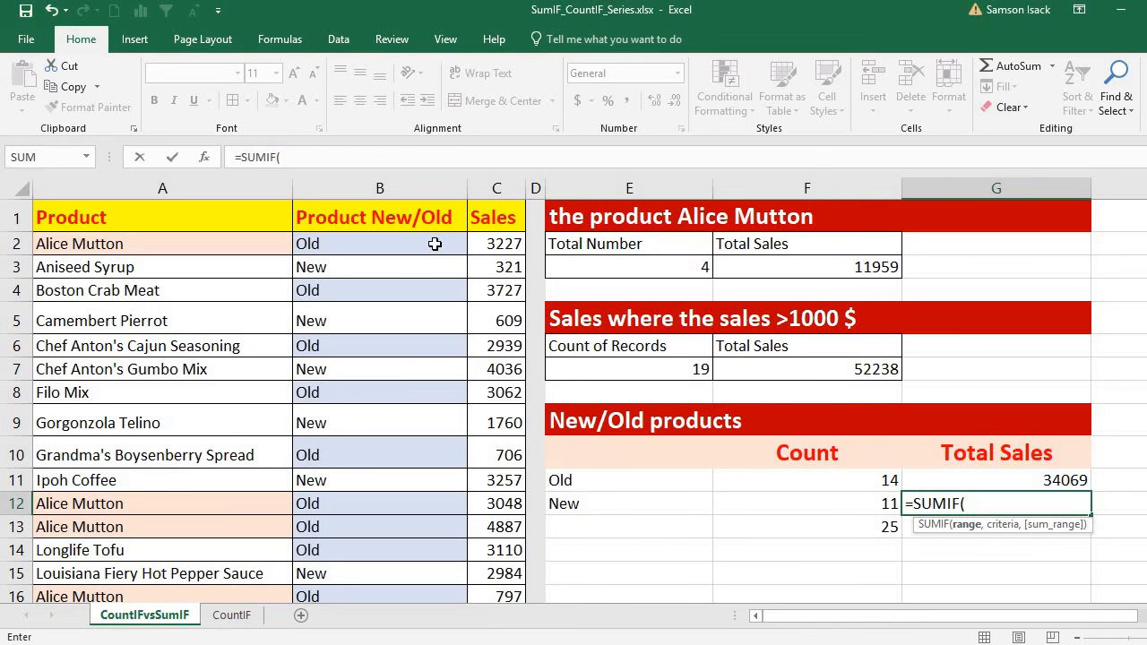
drag(435, 249, 412, 561)
scroll(574, 400, up, 4)
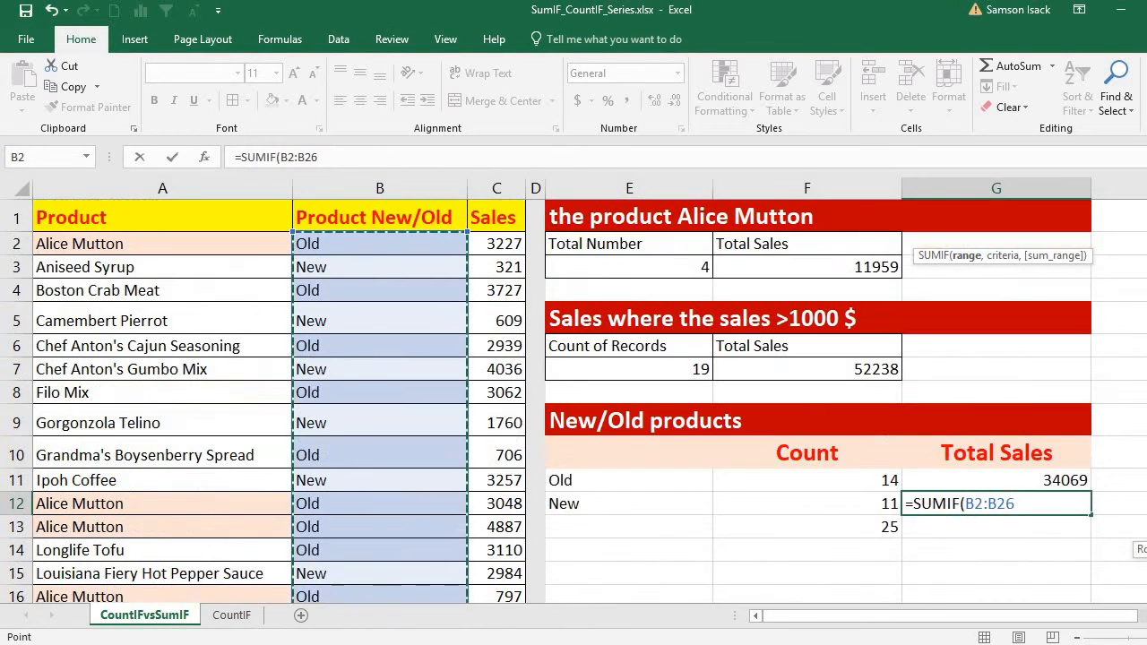
text(,)
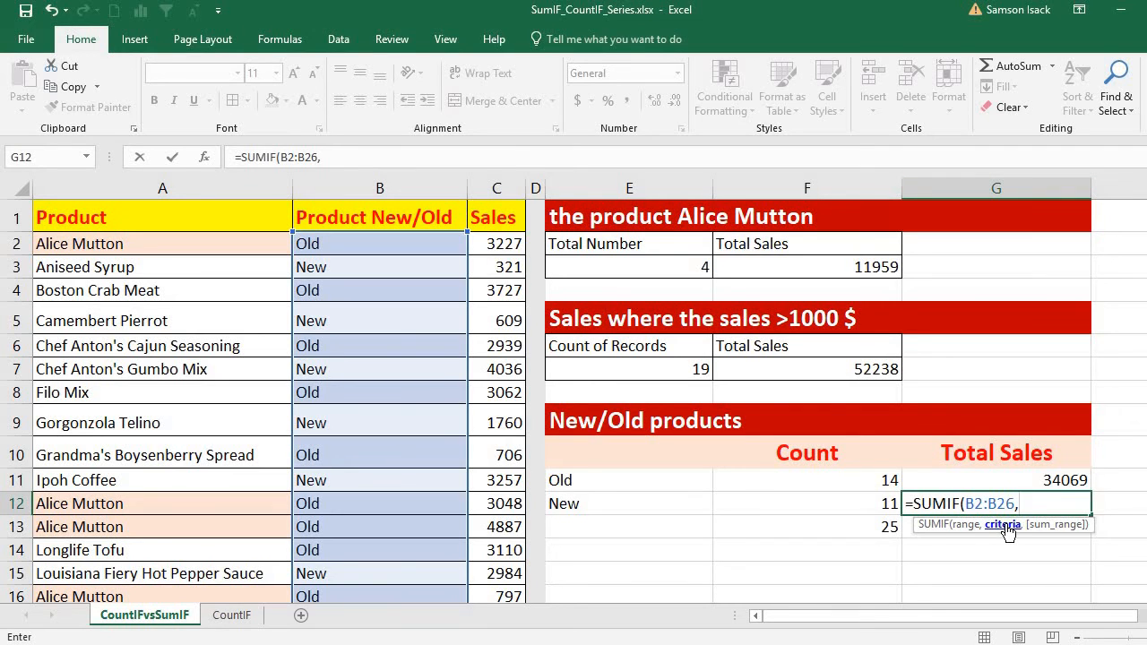
click(1057, 503)
click(608, 504)
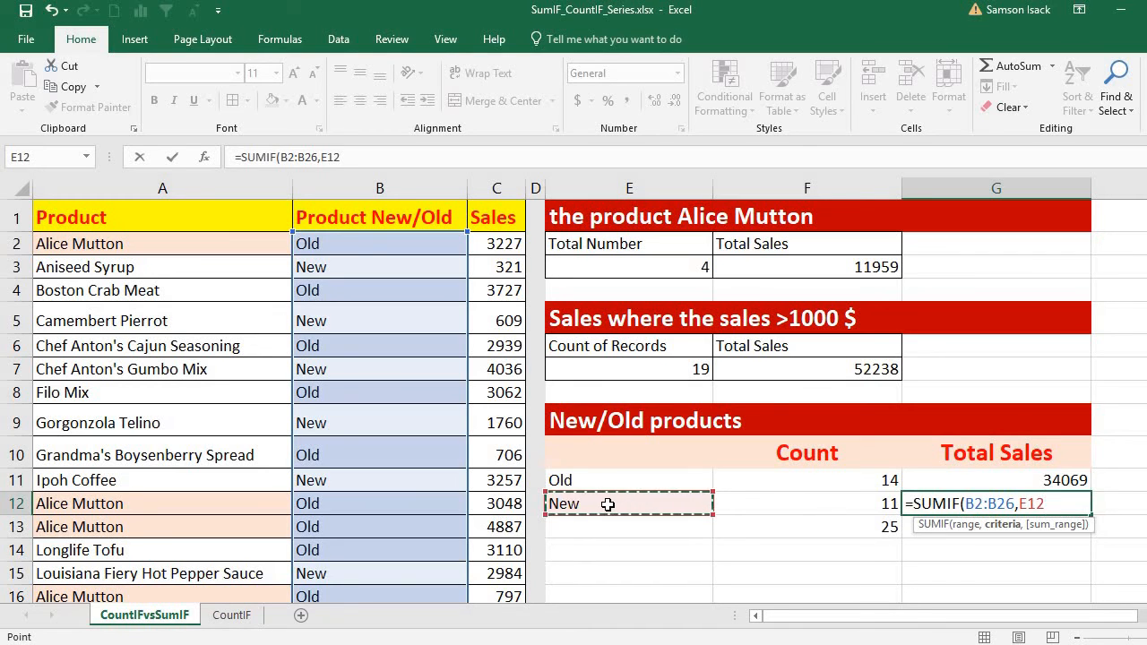
text(,)
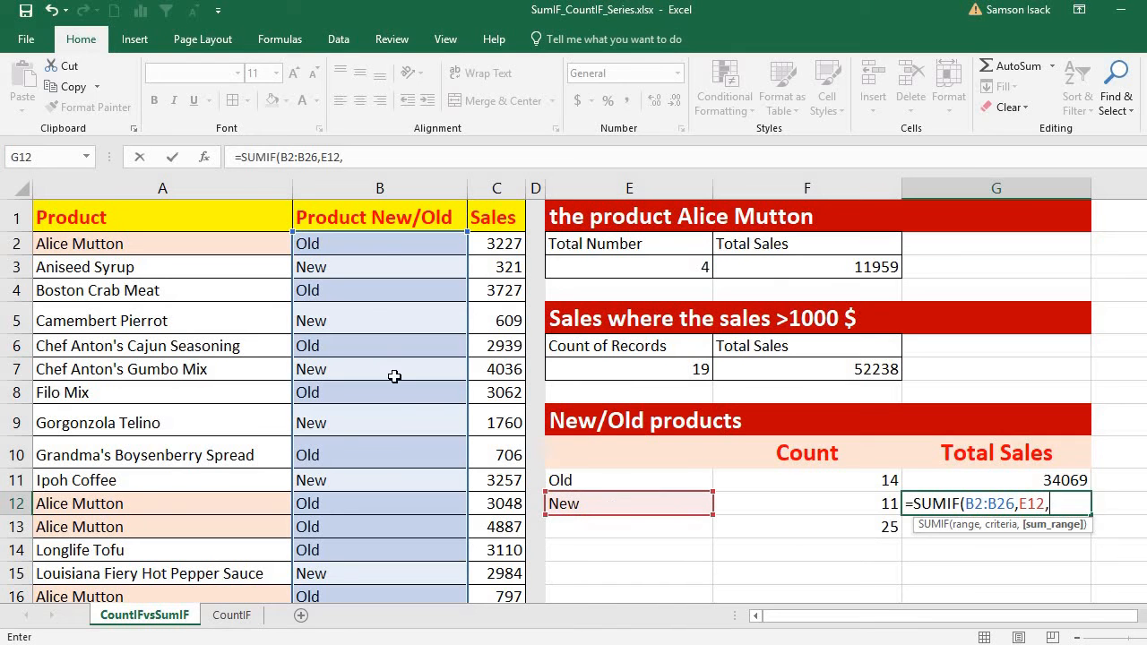
drag(501, 246, 493, 560)
scroll(269, 394, up, 4)
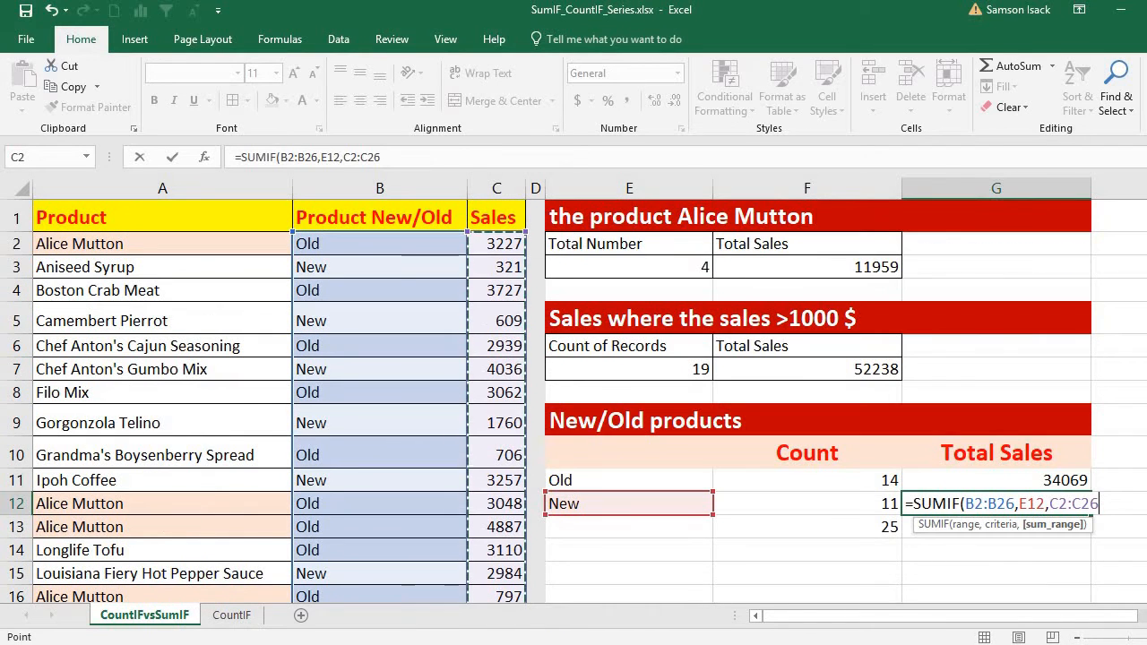
text())
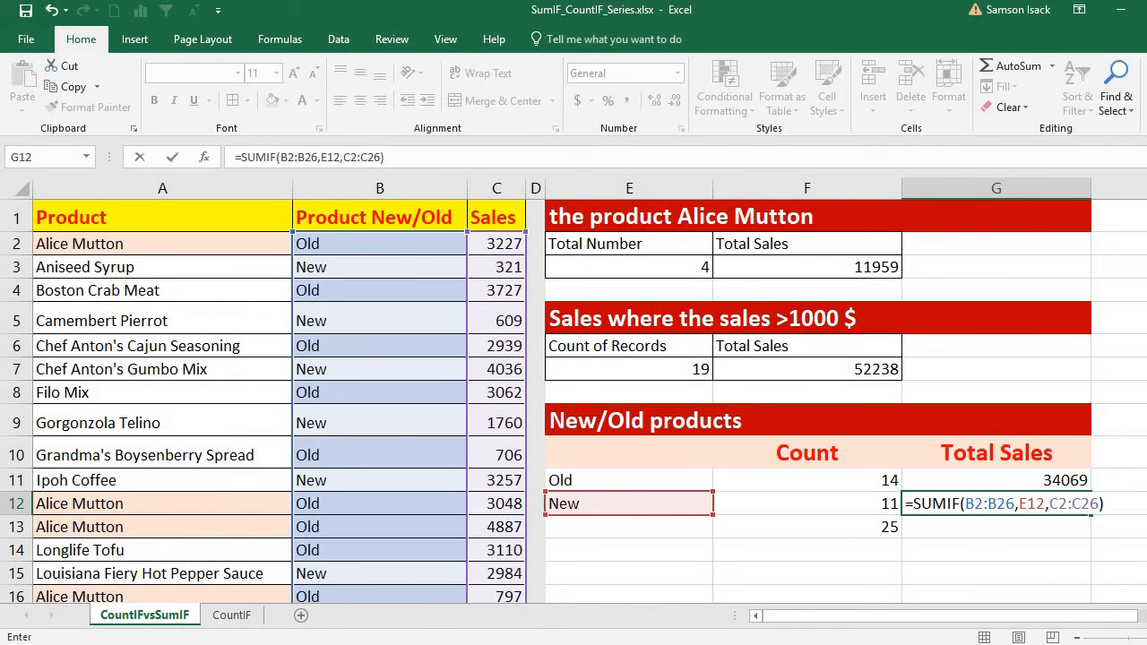
key(Return)
click(1004, 504)
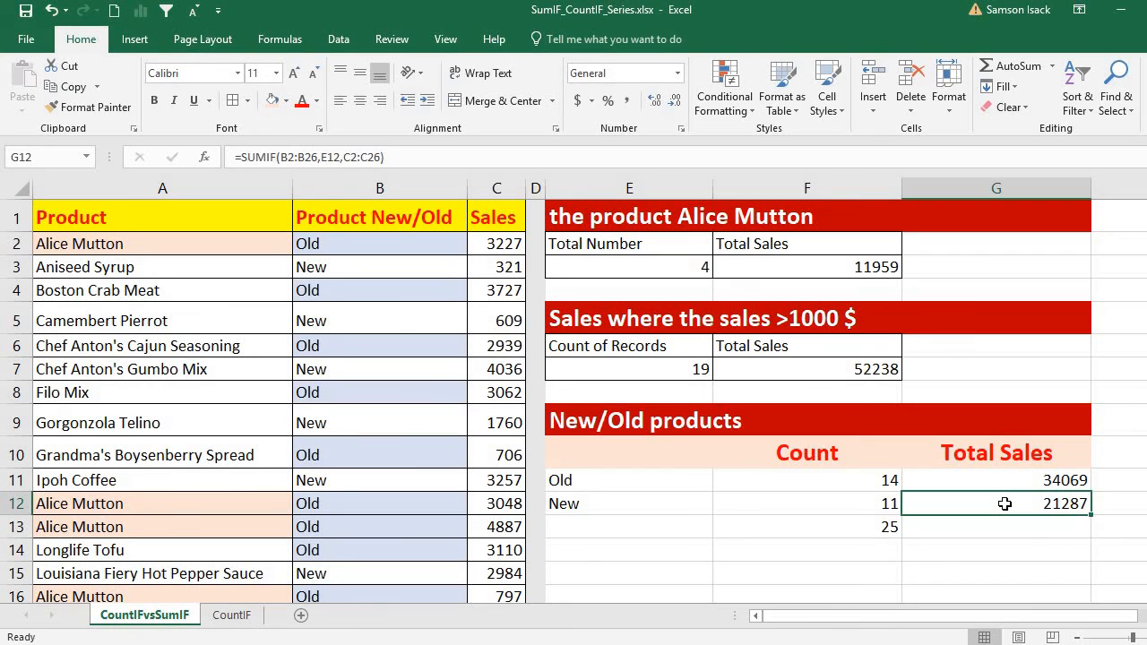
- Add up the Old and New sales totals in cell G13 with the formula =SUM(G11:G12)
click(1034, 523)
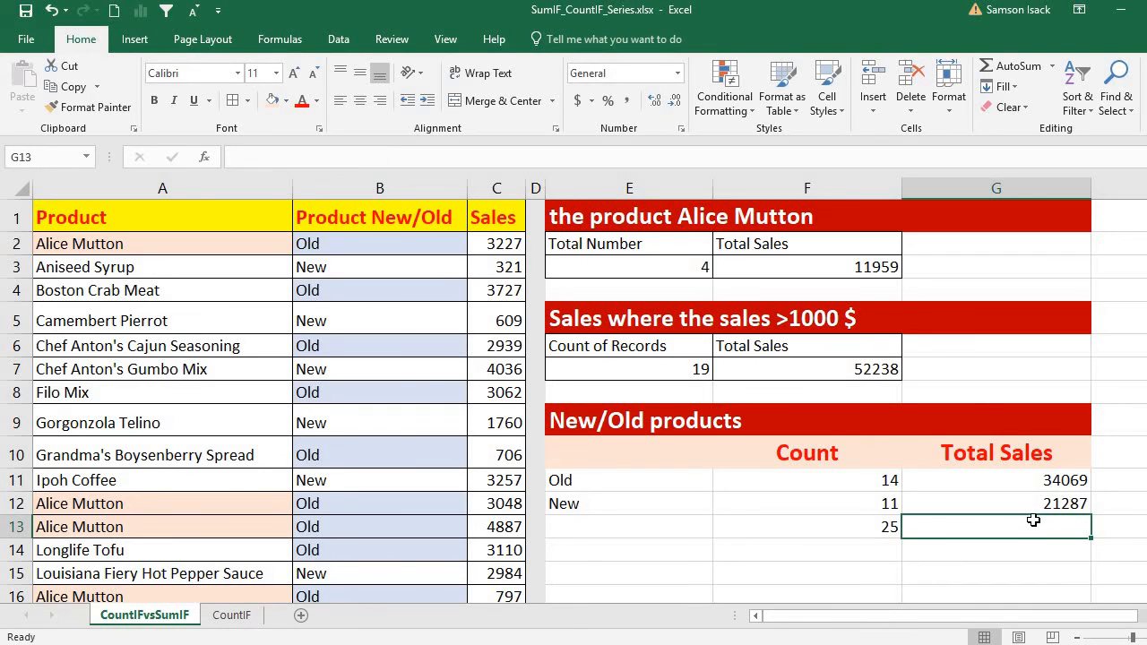
text(=SUM)
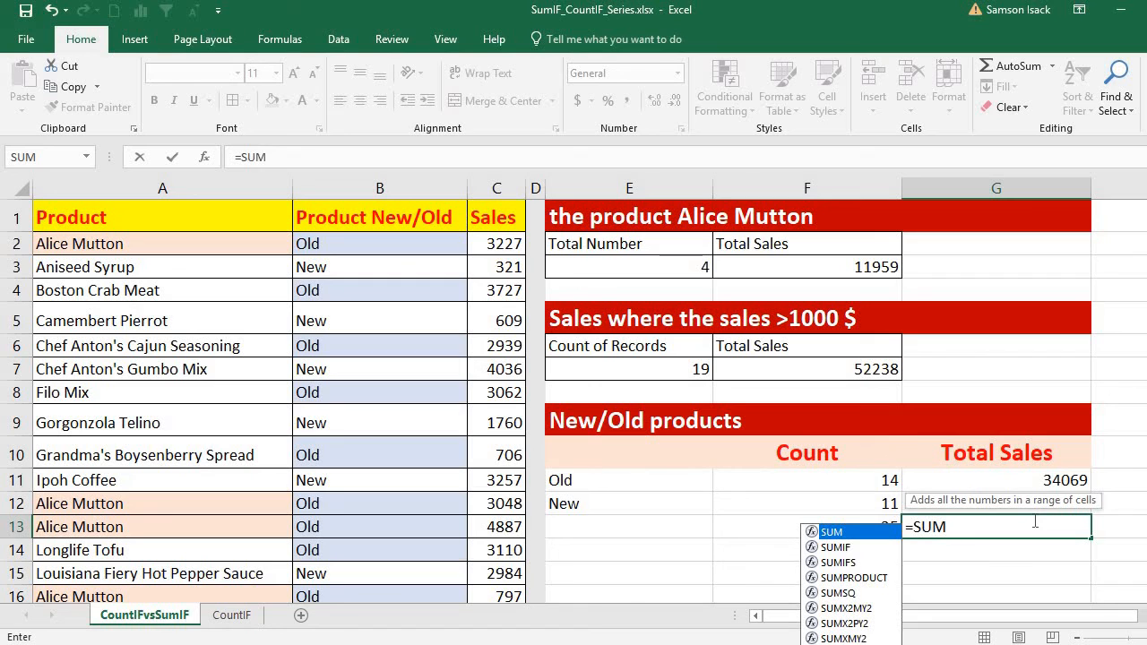
text(()
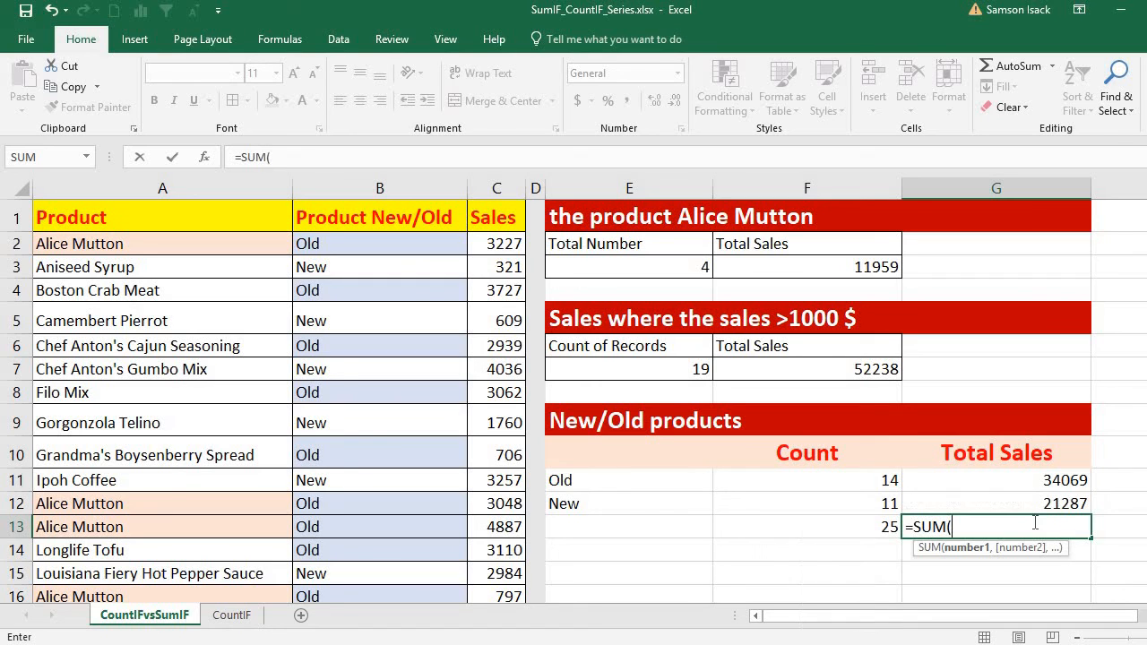
drag(1073, 484, 1072, 503)
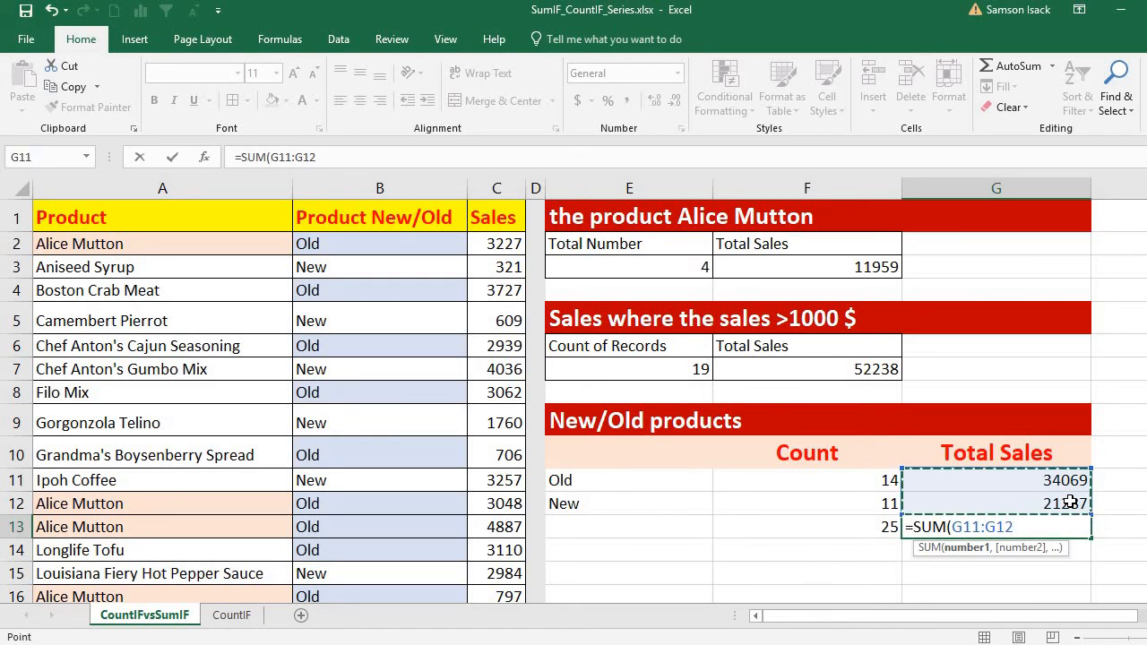
text())
key(Return)
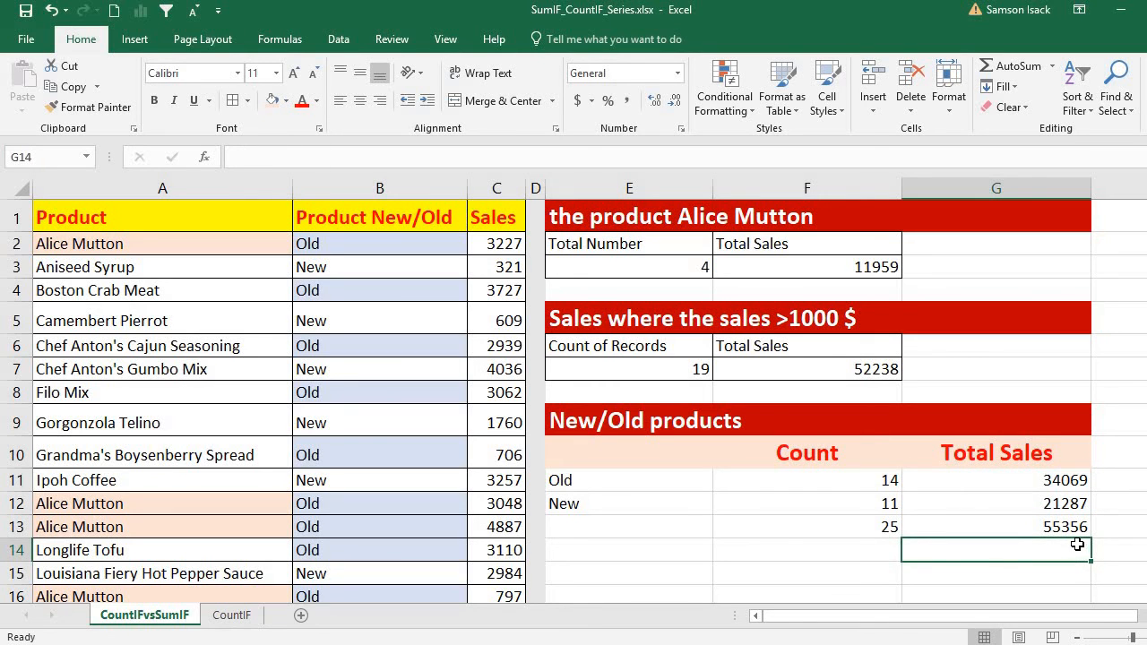
- Sum the whole Sales column in cell G15 with =SUM(C2:C26) as a cross-check of the total sales
click(991, 568)
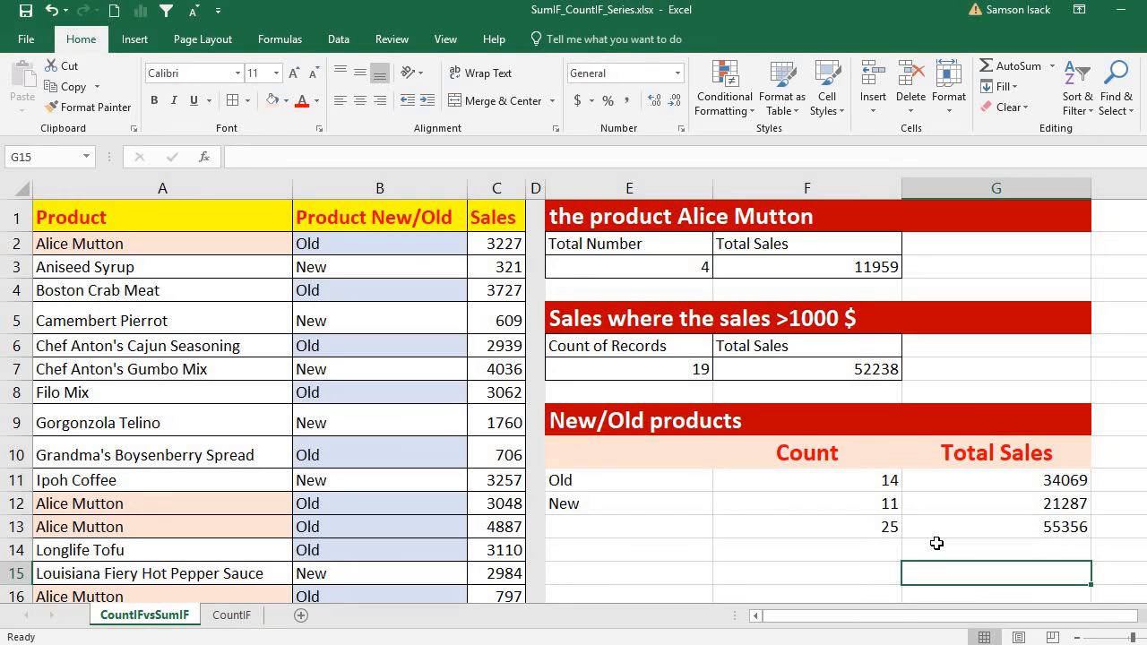
text(=)
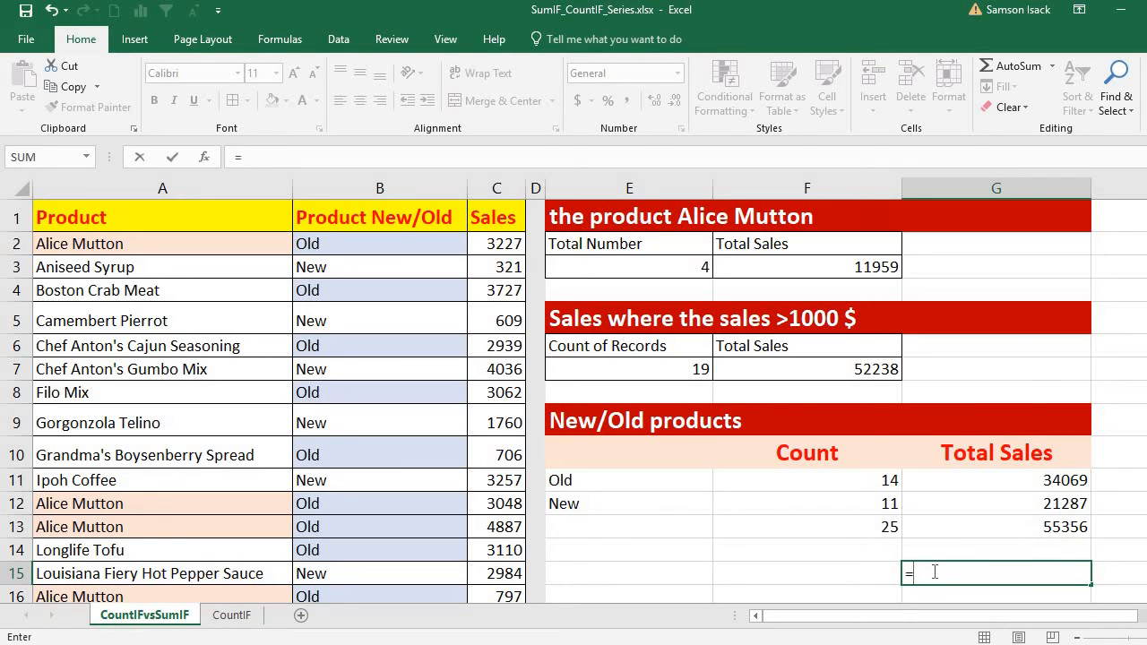
text(SUM()
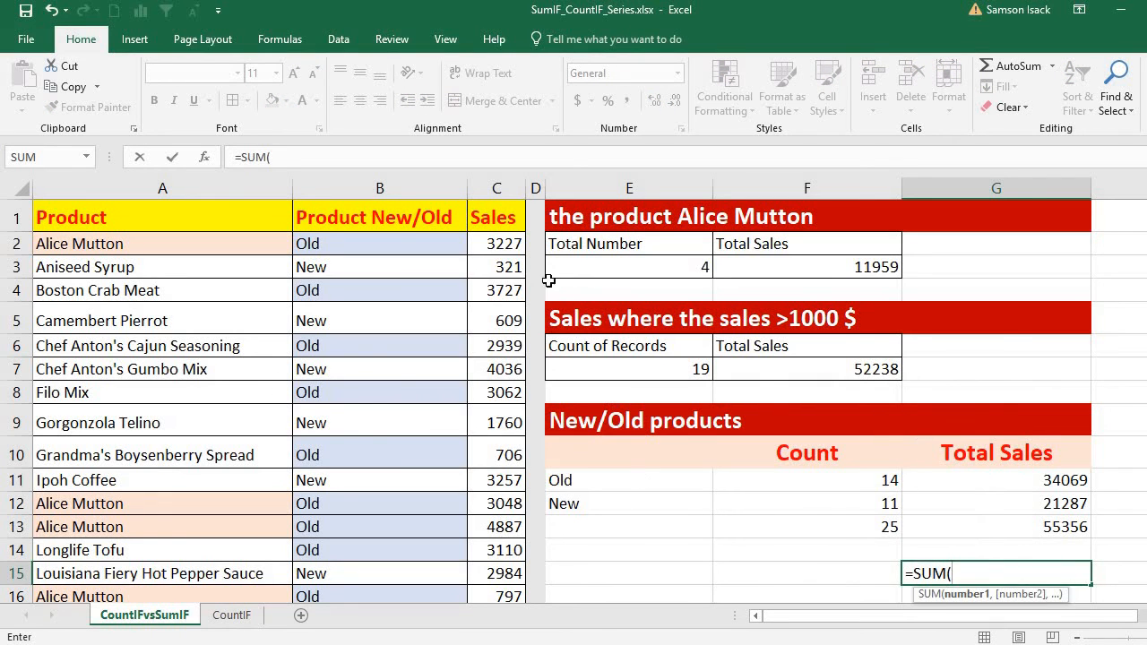
drag(506, 243, 510, 561)
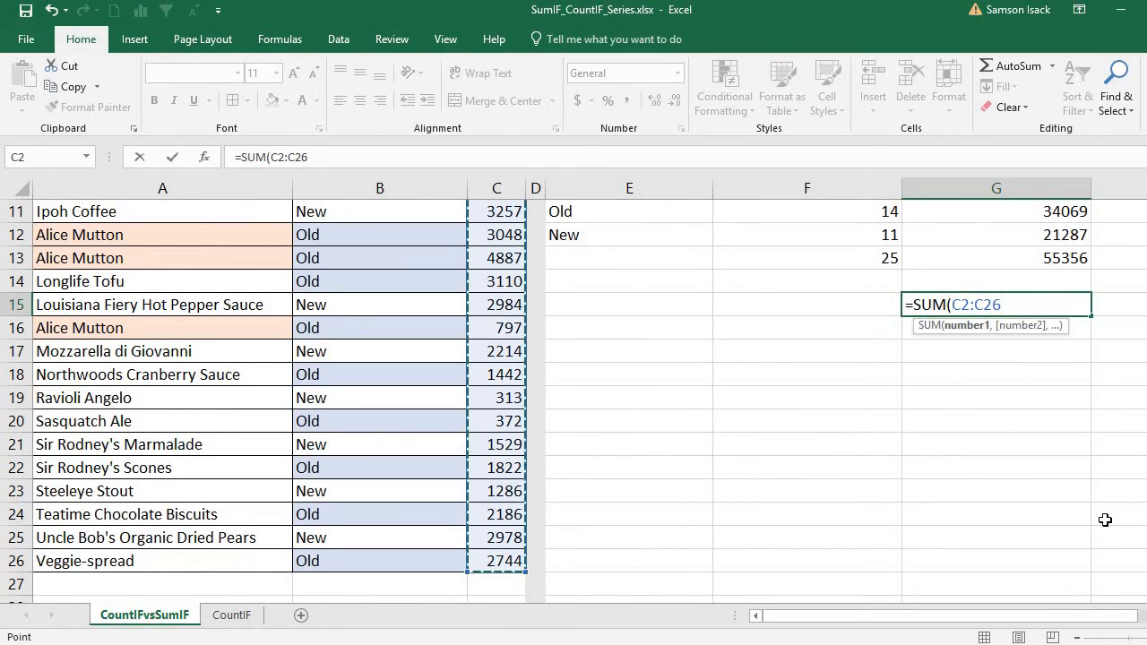
text())
key(Return)
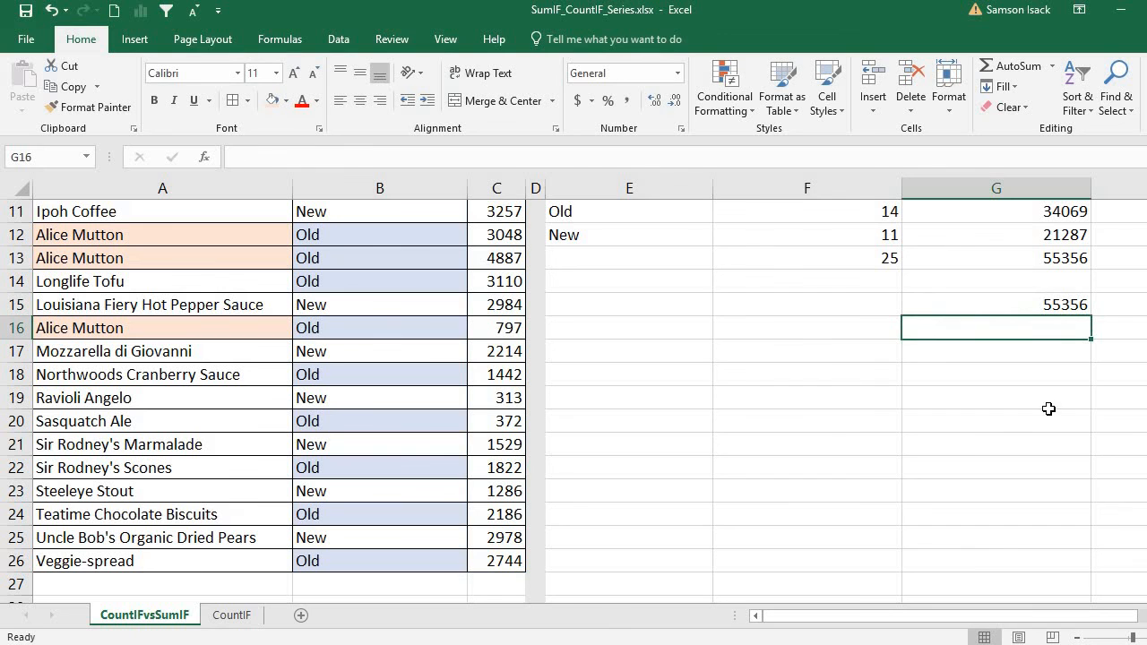
click(1071, 309)
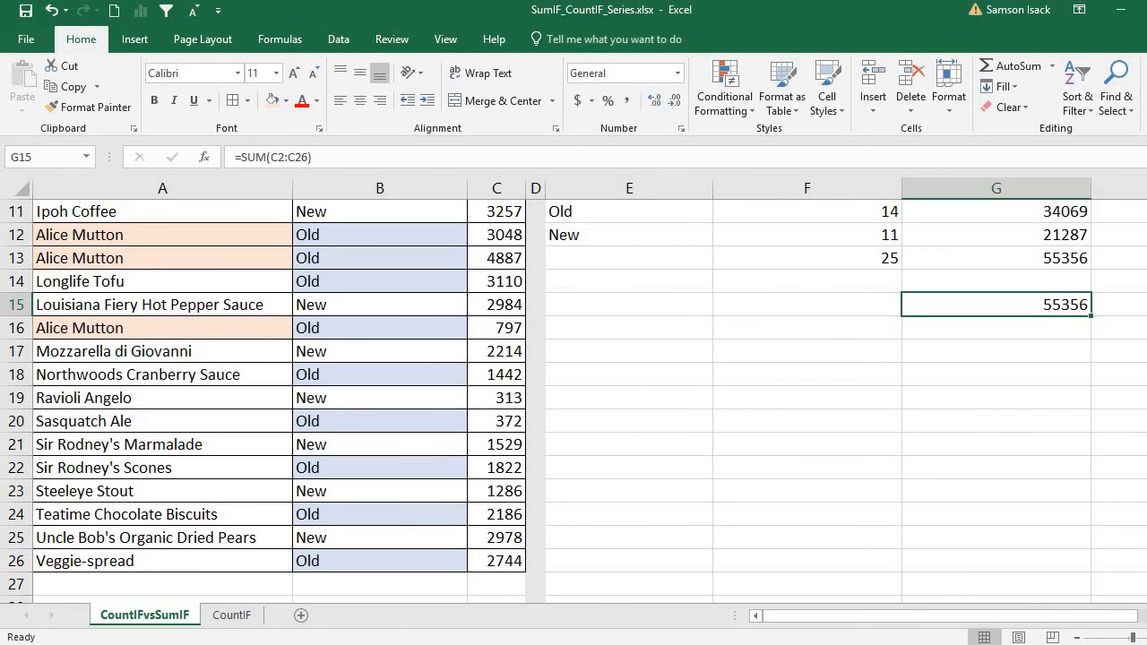
scroll(573, 401, up, 4)
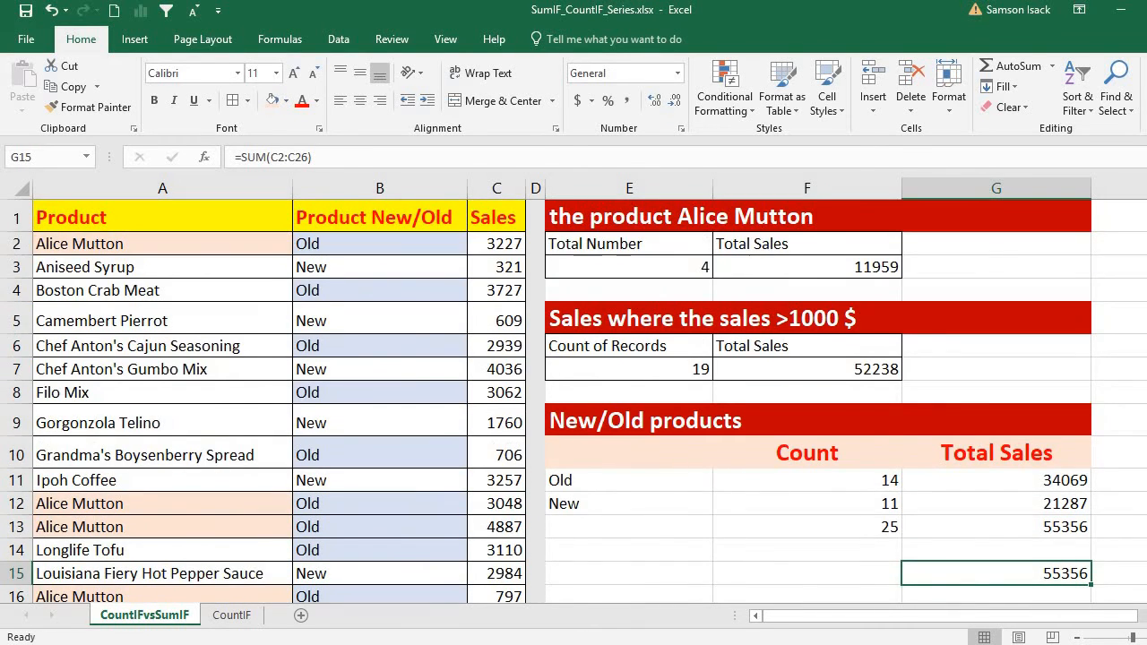